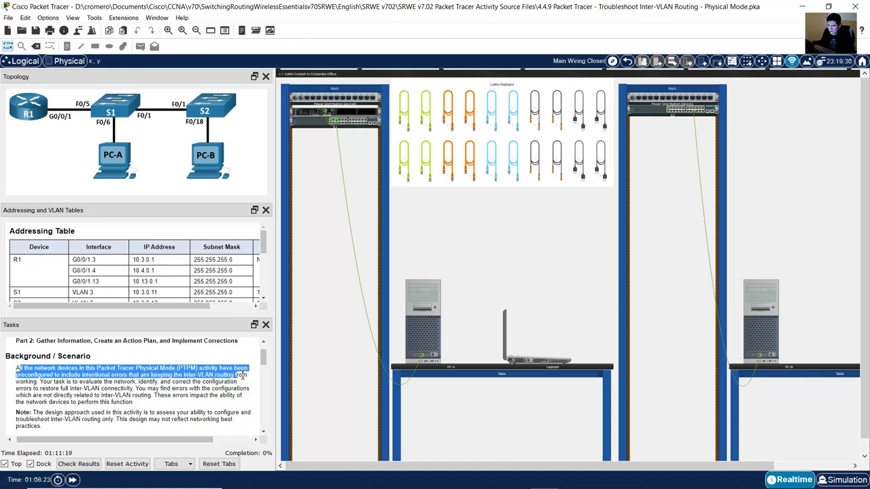
Step: Read the Background / Scenario text and the Part 1 requirements in the activity instructions
left_click(41, 385)
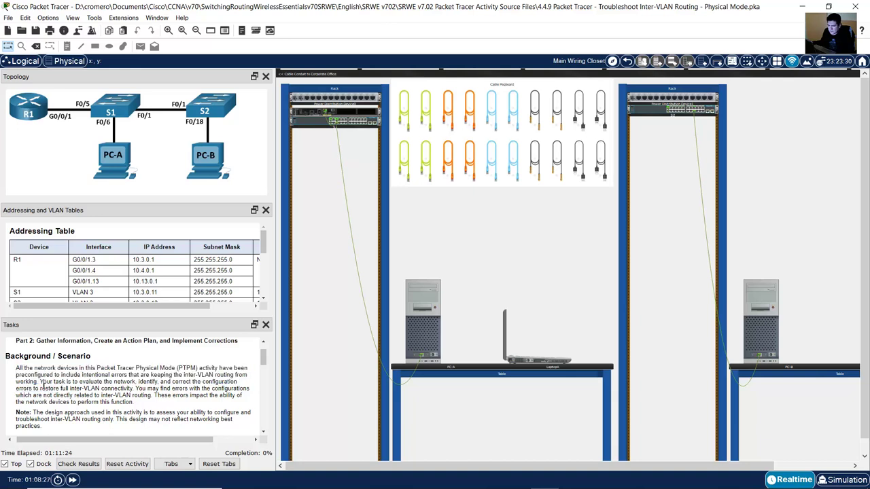
left_click_drag(44, 383, 140, 388)
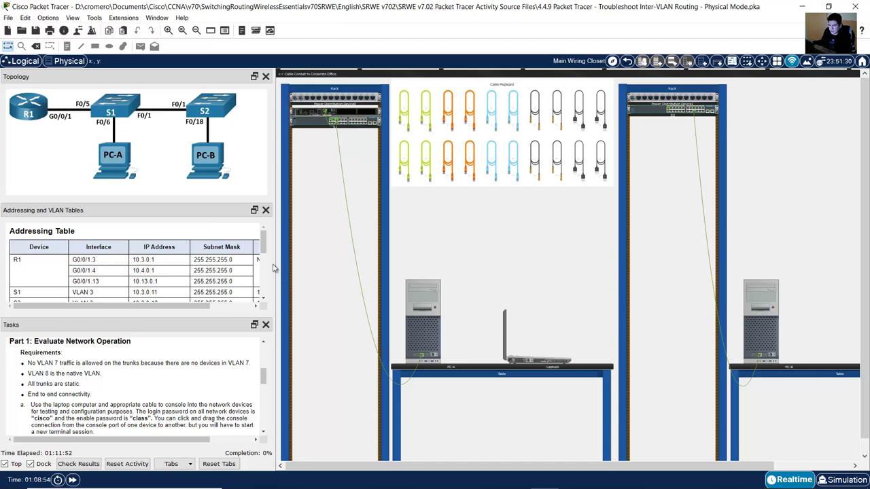
scroll(153, 261, "down", 5)
scroll(153, 262, "up", 5)
Step: Enlarge the text of the Addressing and VLAN Tables by one zoom level and look over both tables
scroll(132, 265, "down", 1)
right_click(132, 265)
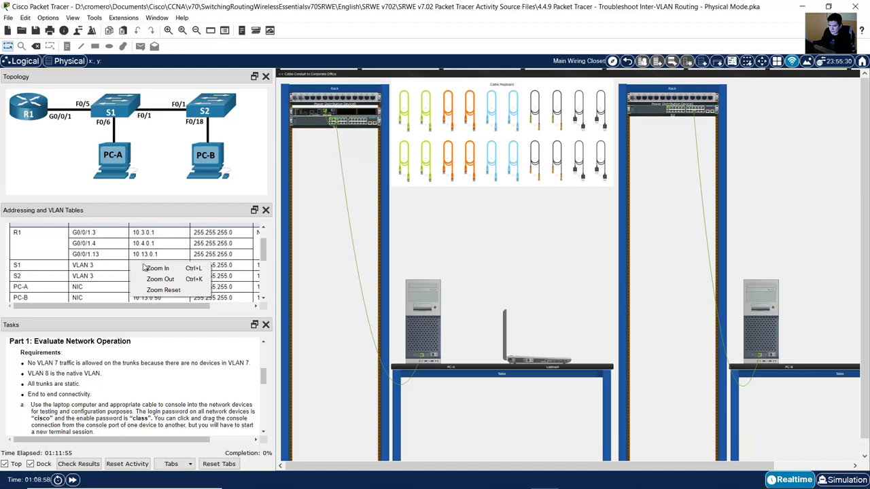
left_click(155, 268)
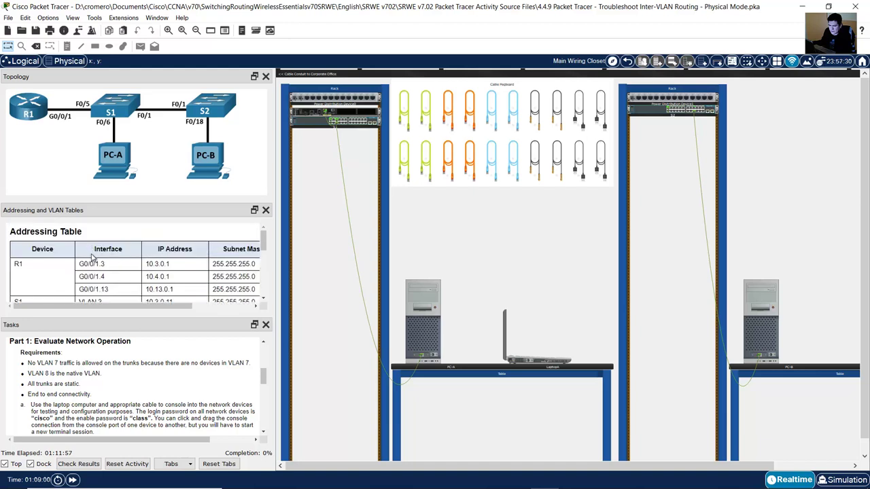
scroll(95, 255, "down", 1)
scroll(102, 265, "down", 2)
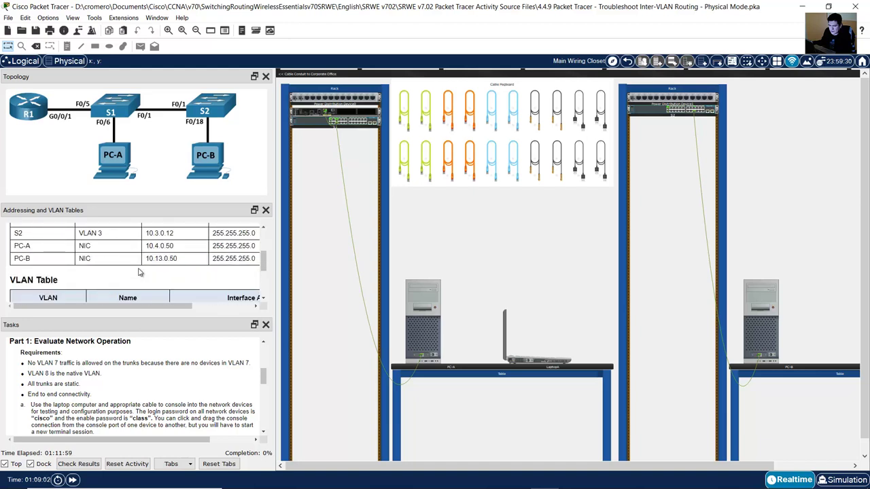
scroll(24, 255, "up", 1)
left_click_drag(24, 253, 61, 253)
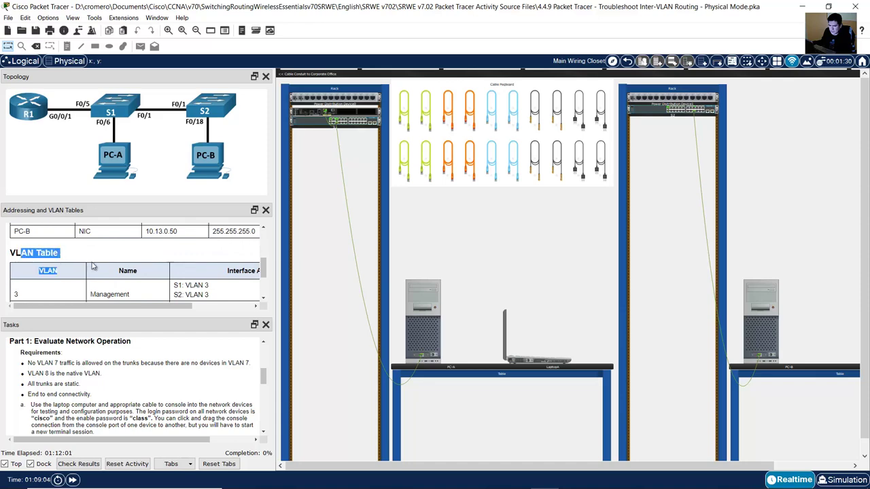
left_click(170, 251)
Step: Widen the instruction panels and make the Addressing and VLAN Tables panel taller
left_click_drag(183, 199, 182, 187)
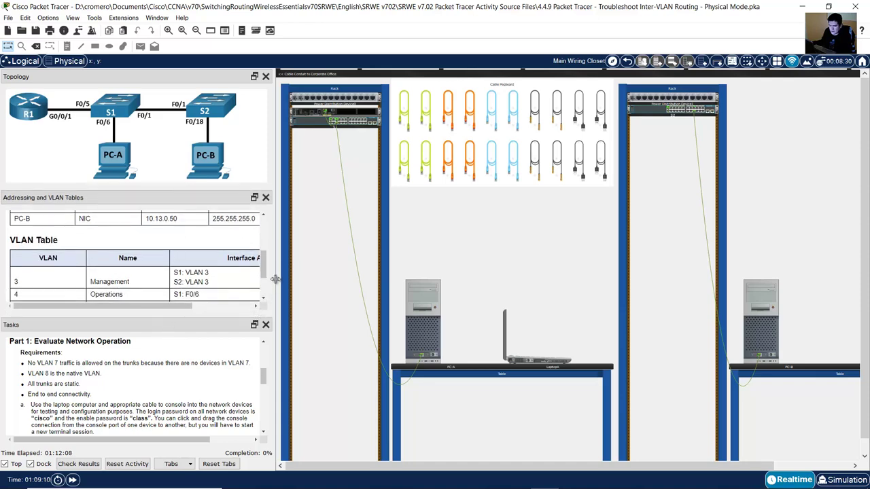
left_click_drag(278, 283, 319, 279)
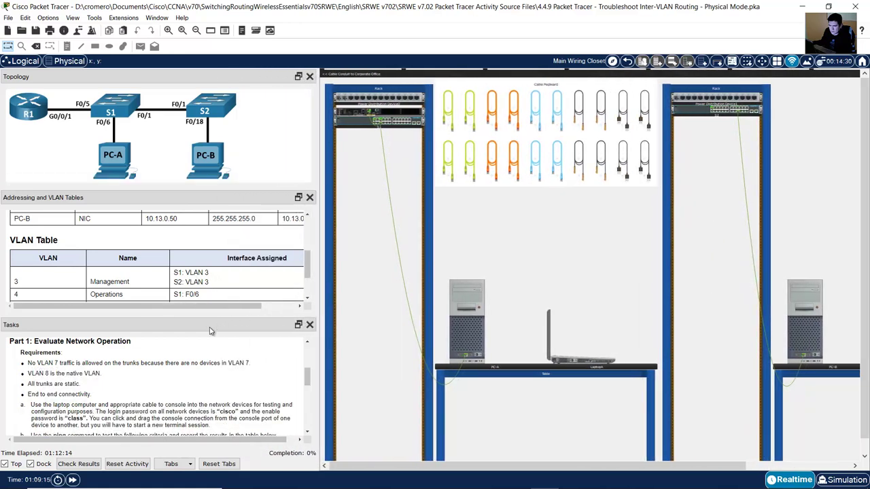
left_click_drag(219, 319, 221, 357)
Step: Review the R1 subinterfaces and their IP addresses in the Addressing Table
scroll(135, 286, "up", 5)
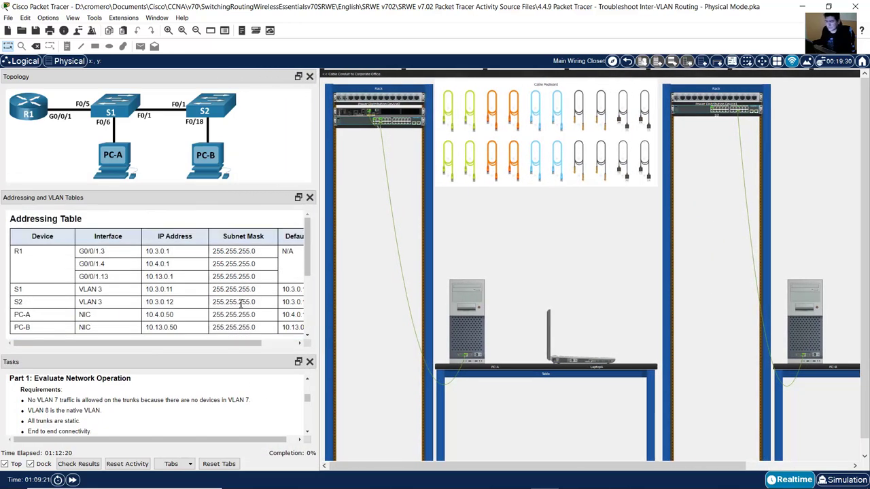
scroll(90, 262, "down", 1)
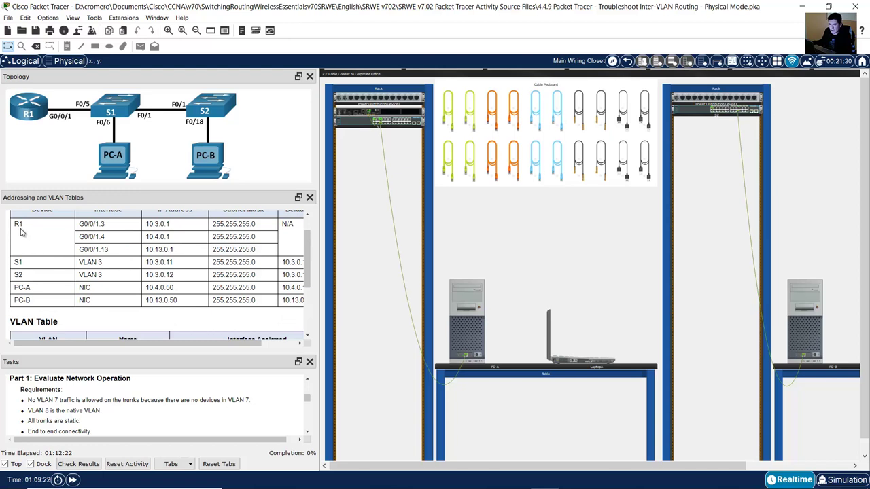
left_click_drag(17, 224, 135, 254)
left_click(104, 238)
left_click_drag(94, 225, 114, 254)
left_click(144, 257)
scroll(149, 233, "up", 1)
scroll(153, 234, "down", 1)
left_click_drag(147, 224, 160, 252)
left_click(156, 224)
Step: Review the addressing of S1, S2, PC-A and PC-B in the Addressing Table
left_click_drag(16, 264, 158, 274)
left_click(100, 262)
left_click(112, 276)
left_click(146, 275)
double_click(19, 289)
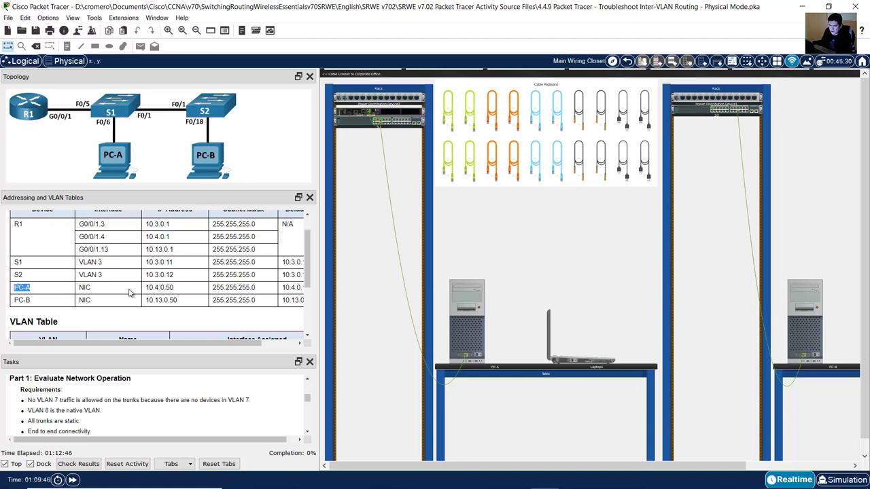
left_click(156, 289)
left_click_drag(146, 288, 163, 289)
left_click(164, 289)
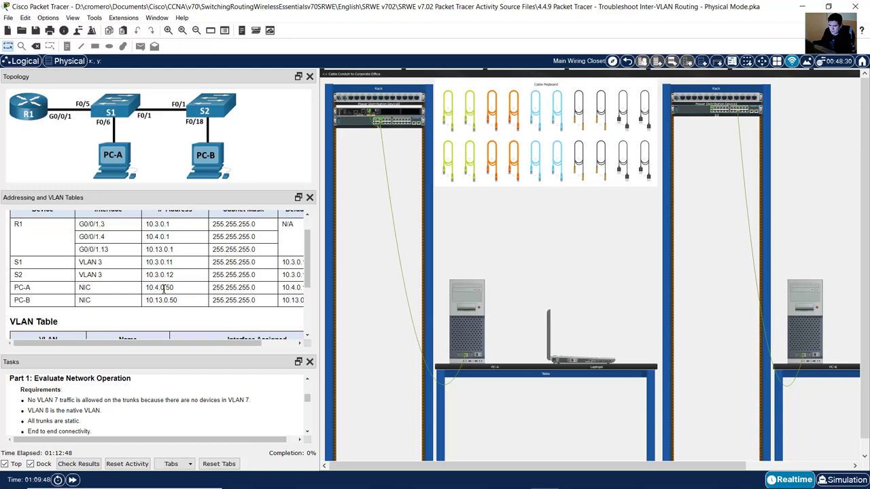
double_click(23, 300)
left_click(148, 300)
left_click_drag(146, 299, 163, 300)
Step: Review the names and assigned switch interfaces of VLANs 3, 4, 7, 8 and 13 in the VLAN Table
scroll(223, 290, "down", 3)
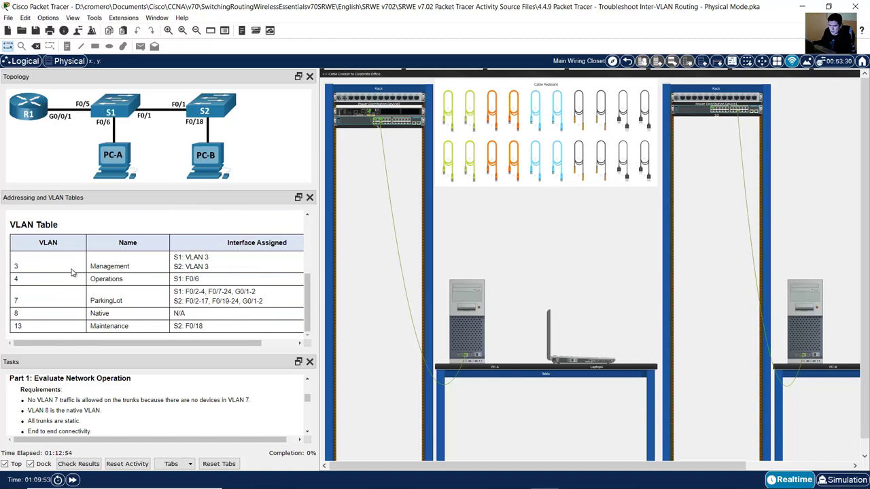
left_click_drag(17, 270, 176, 276)
left_click(201, 285)
left_click_drag(18, 301, 274, 303)
left_click(197, 293)
left_click_drag(176, 294, 251, 303)
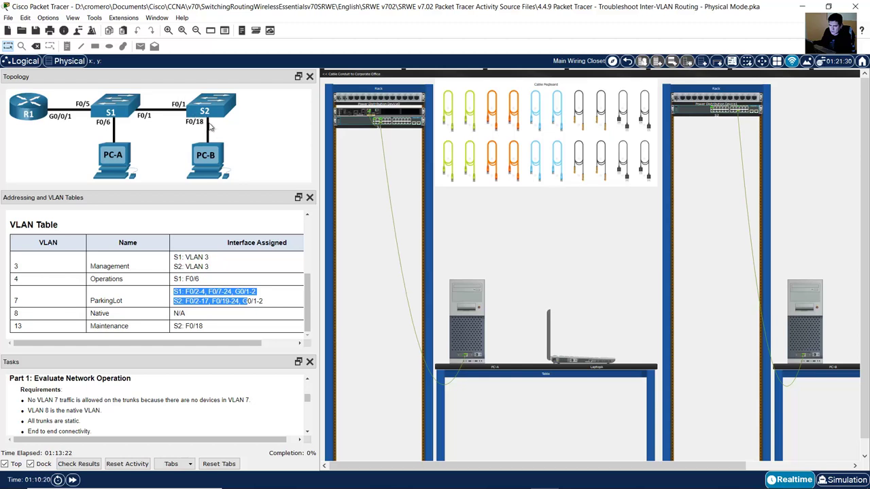
left_click(250, 300)
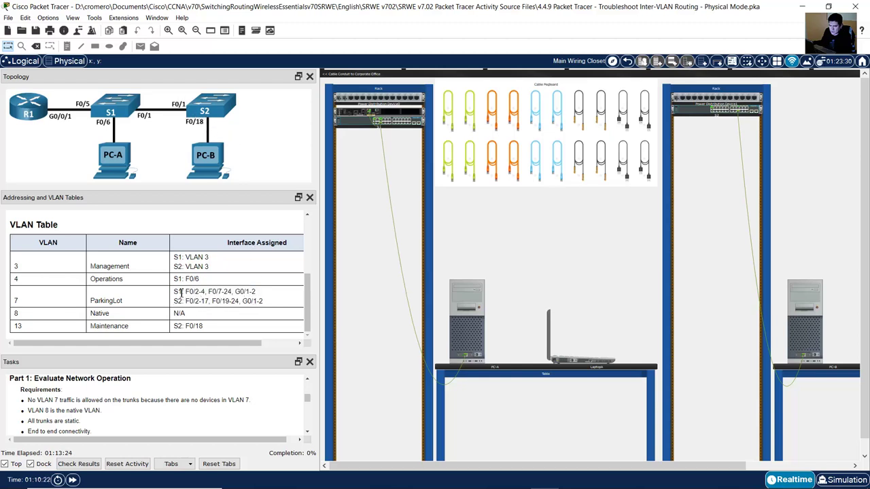
left_click_drag(180, 294, 268, 306)
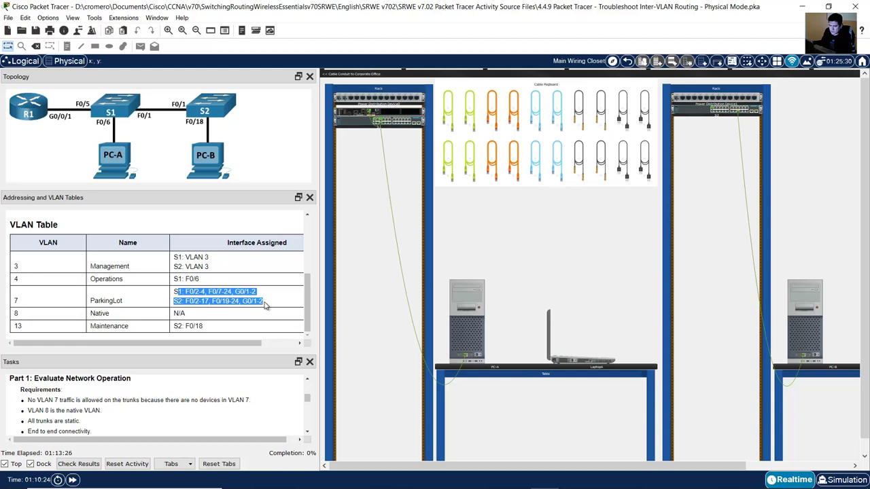
left_click_drag(77, 315, 150, 325)
left_click_drag(19, 327, 204, 329)
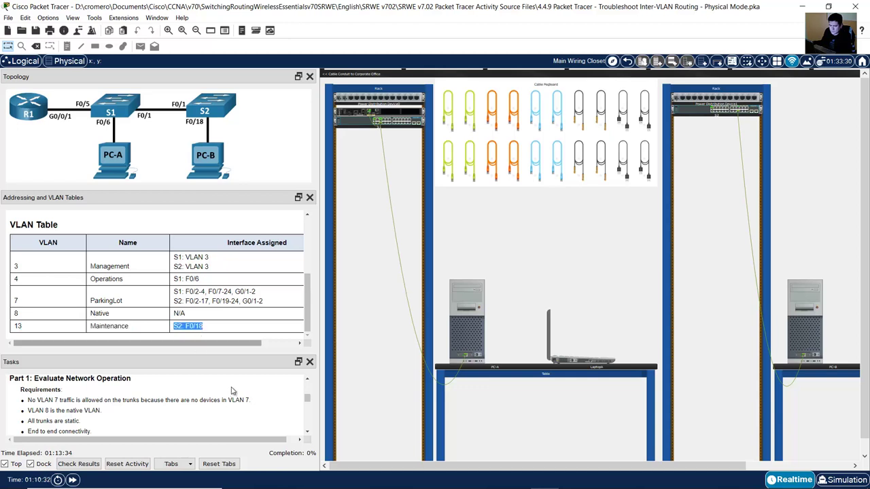
Step: Read the console access instructions, the ping test table and the remaining Part 2 tasks
scroll(170, 398, "down", 3)
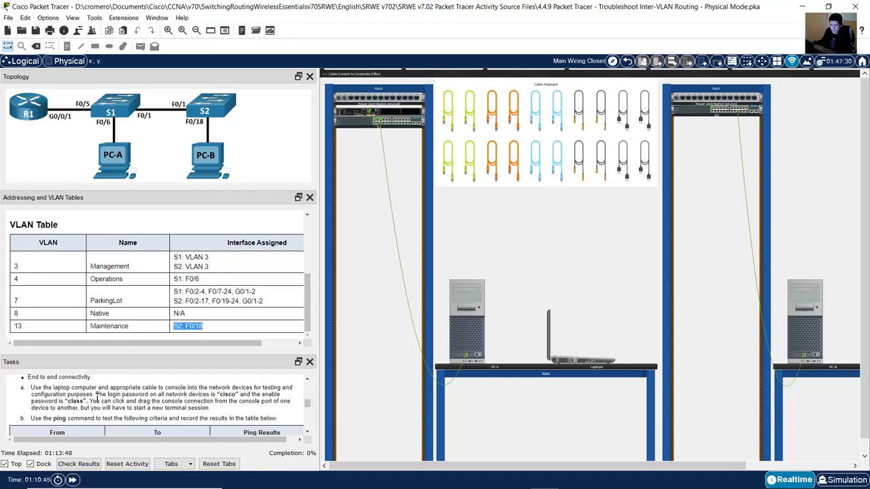
mouse_move(97, 394)
left_mouse_down()
mouse_move(280, 397)
mouse_move(59, 408)
mouse_move(87, 401)
left_mouse_up()
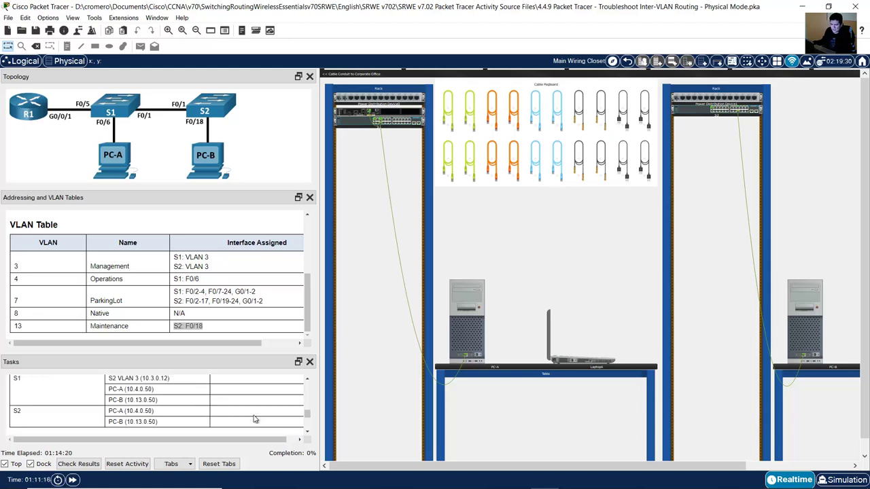
scroll(157, 408, "down", 5)
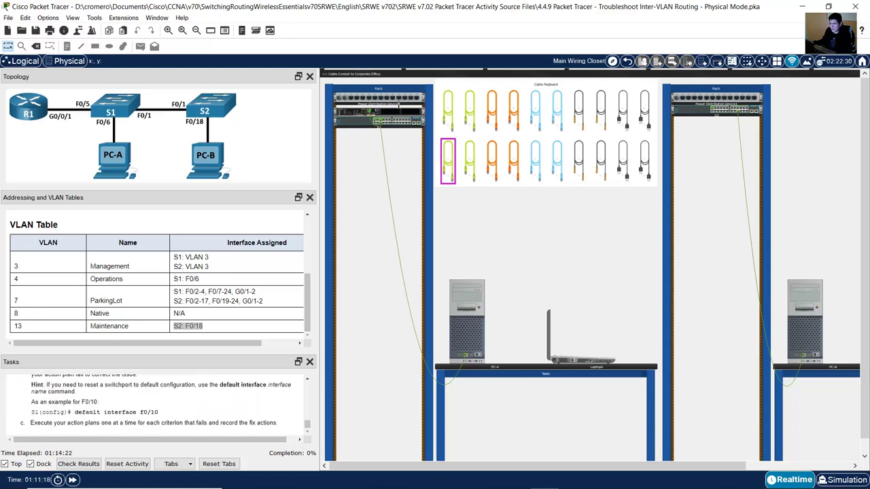
Step: Examine the router and switch S1 in the first rack up close
left_click(168, 30)
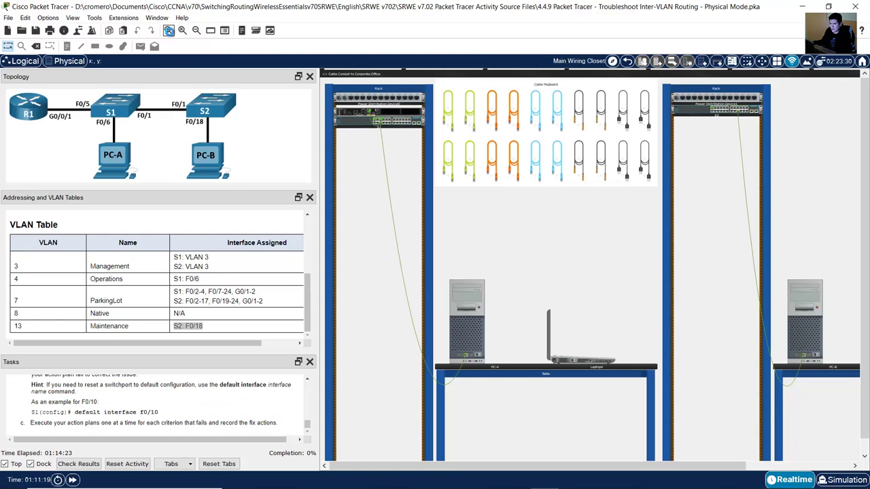
left_click(169, 30)
left_click(169, 30)
left_click(168, 30)
left_click(169, 30)
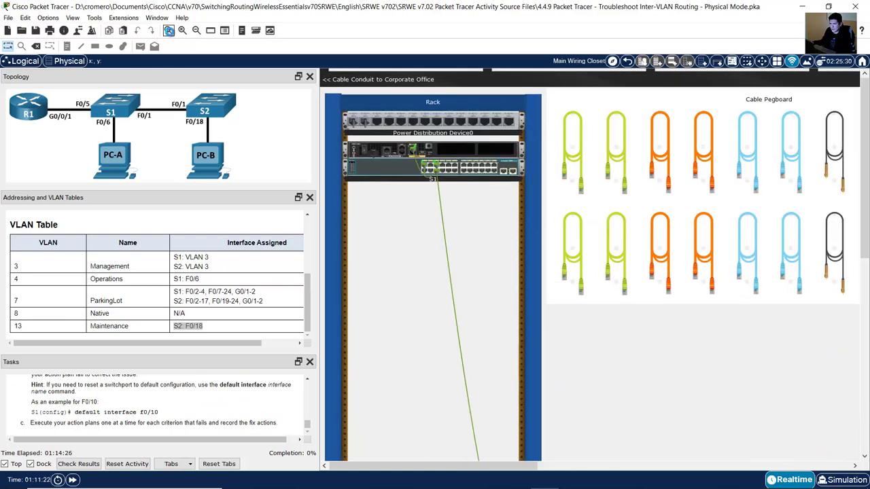
left_click(168, 30)
left_click(168, 30)
left_click(168, 29)
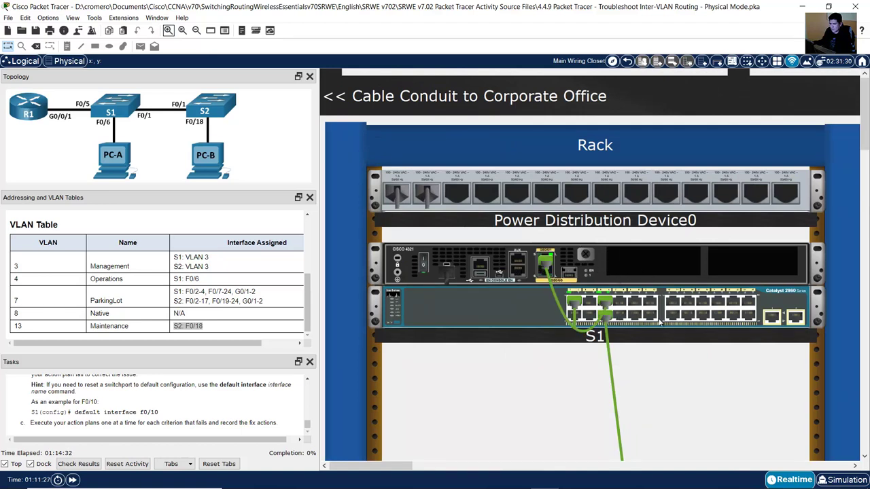
Step: Check which ports of switches S2 and S1 are cabled and compare them with the topology diagram
left_click_drag(384, 466, 654, 465)
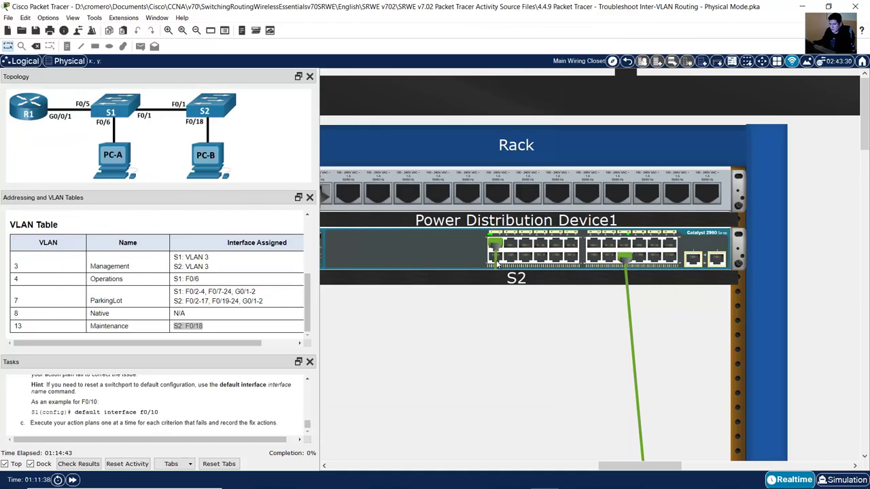
mouse_move(496, 254)
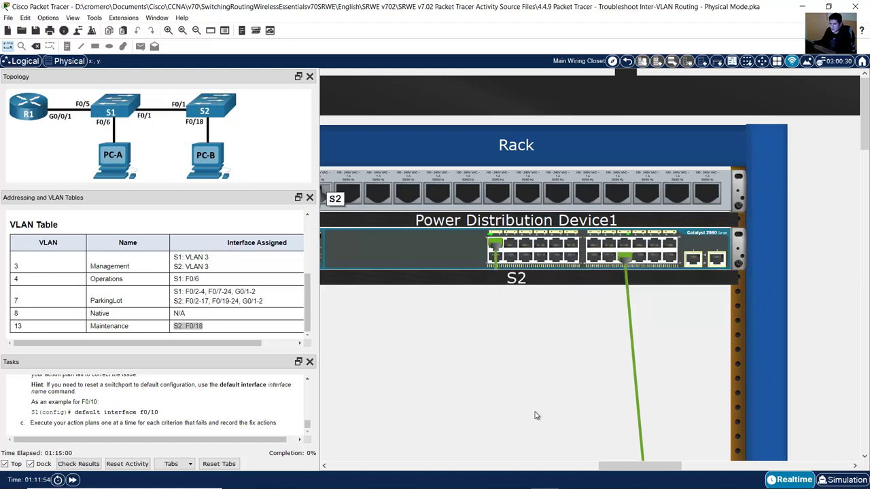
left_click(463, 464)
left_click(463, 464)
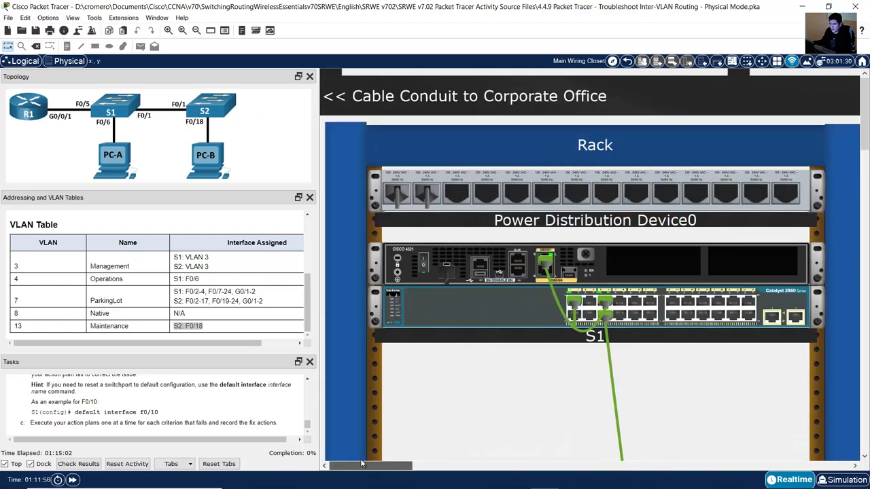
left_click(363, 464)
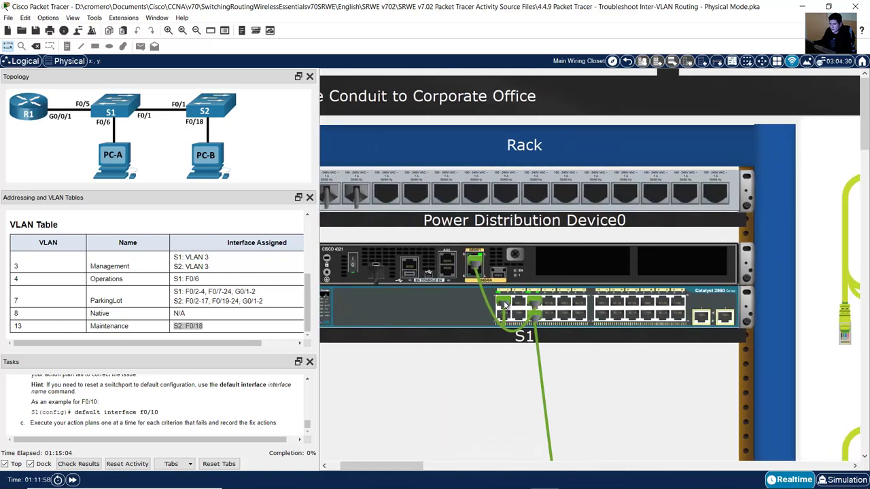
mouse_move(503, 306)
left_click_drag(411, 467, 668, 474)
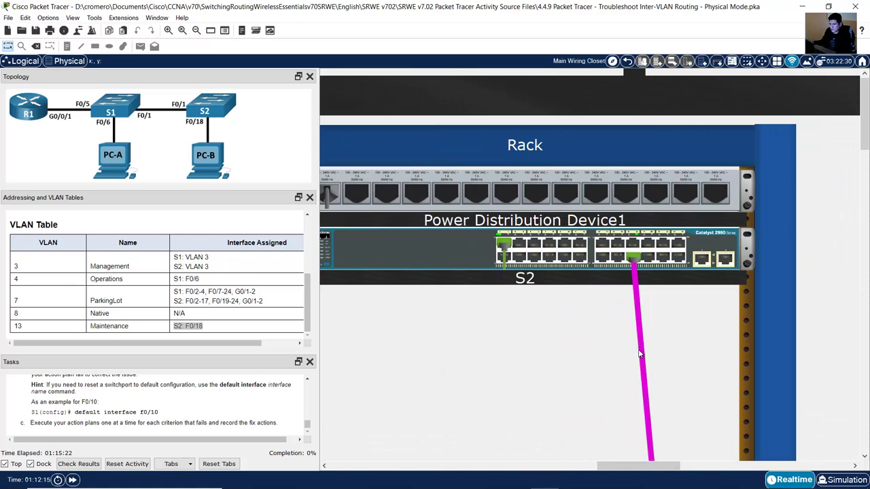
left_click_drag(597, 469, 397, 469)
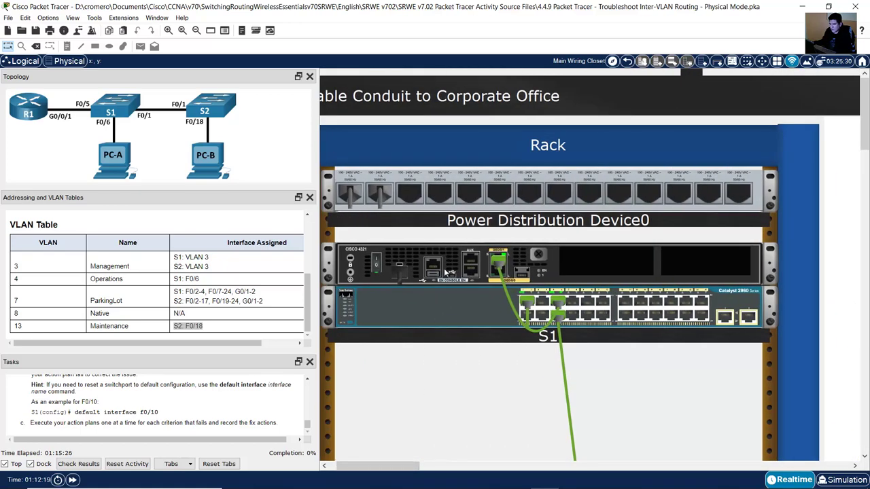
Step: Connect a console cable from the pegboard between PC-A's RS 232 port and the console port of router R1
left_click(197, 31)
left_click(197, 31)
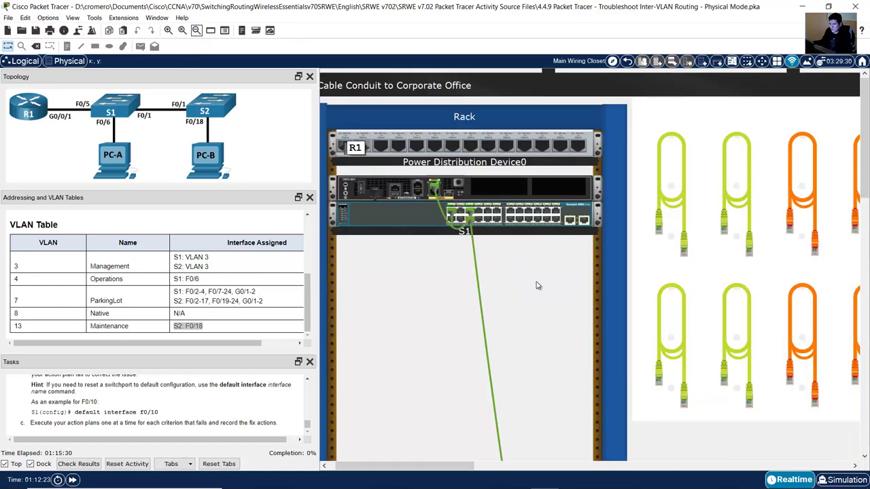
left_click_drag(454, 463, 549, 463)
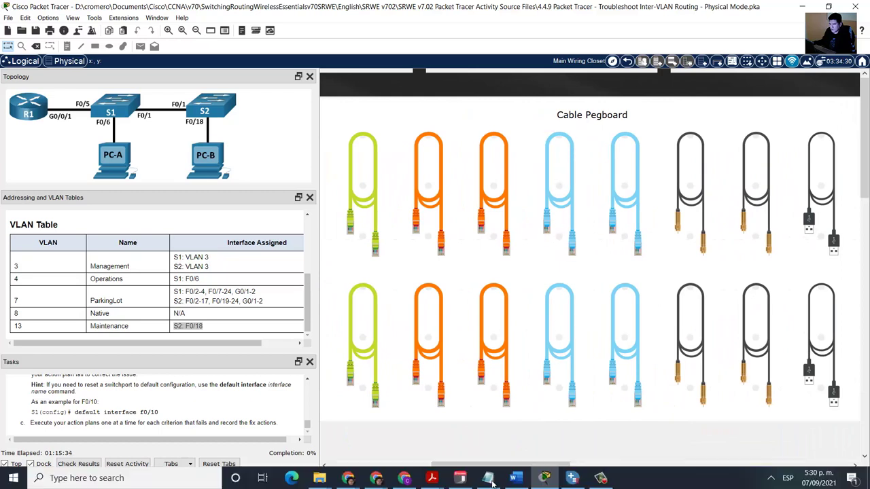
left_click(566, 185)
scroll(469, 302, "down", 5)
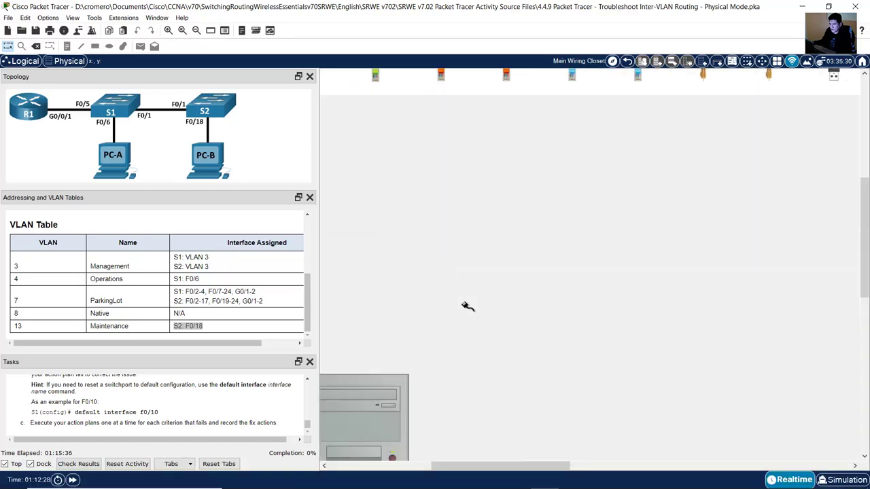
left_click_drag(503, 469, 401, 469)
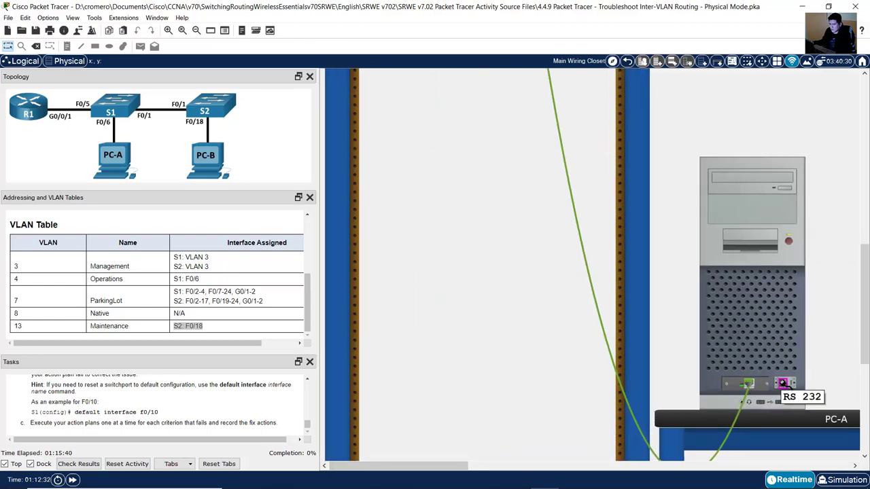
left_click(783, 385)
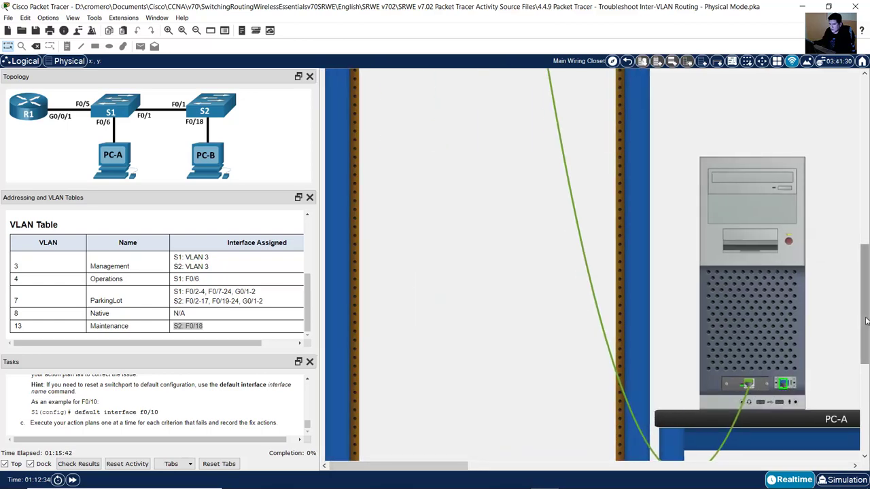
left_click_drag(866, 321, 866, 136)
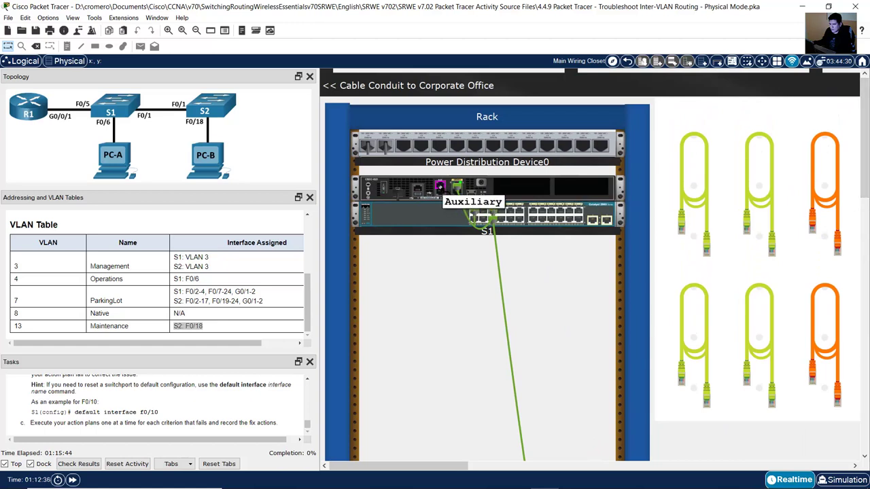
left_click(441, 191)
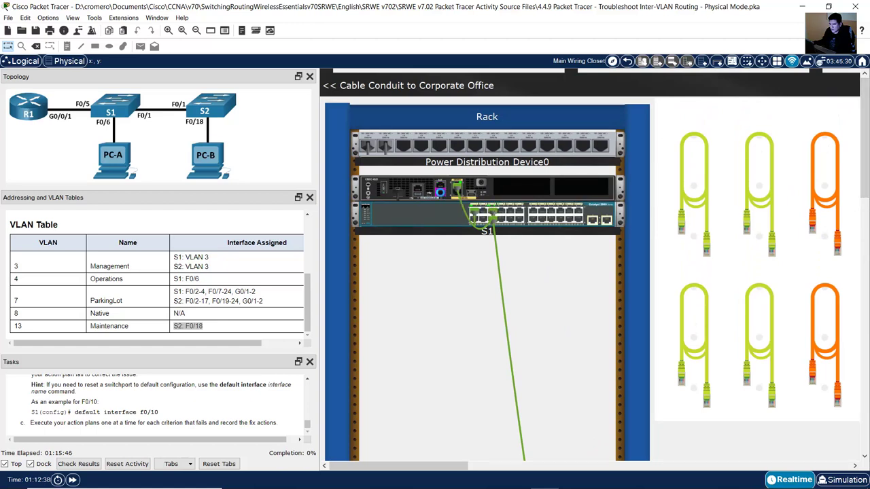
Step: Open a terminal session on PC-A with the default port configuration and enlarge its window
scroll(673, 308, "down", 5)
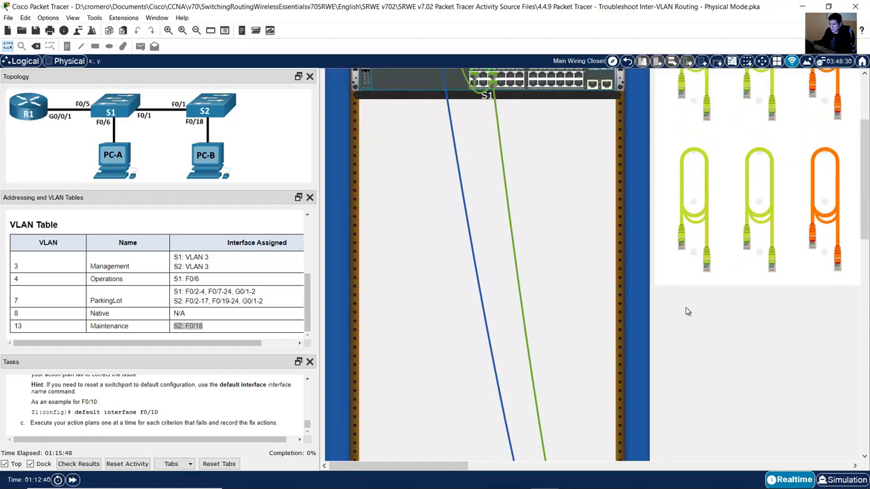
left_click(728, 275)
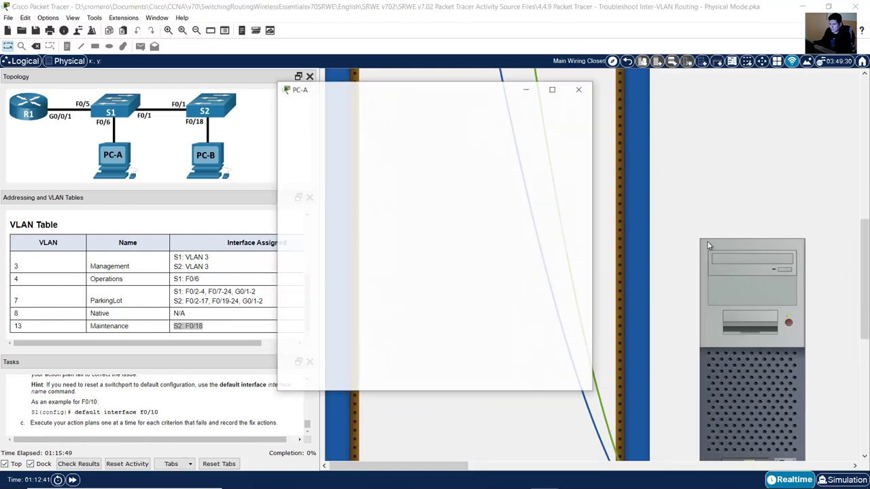
left_click(333, 108)
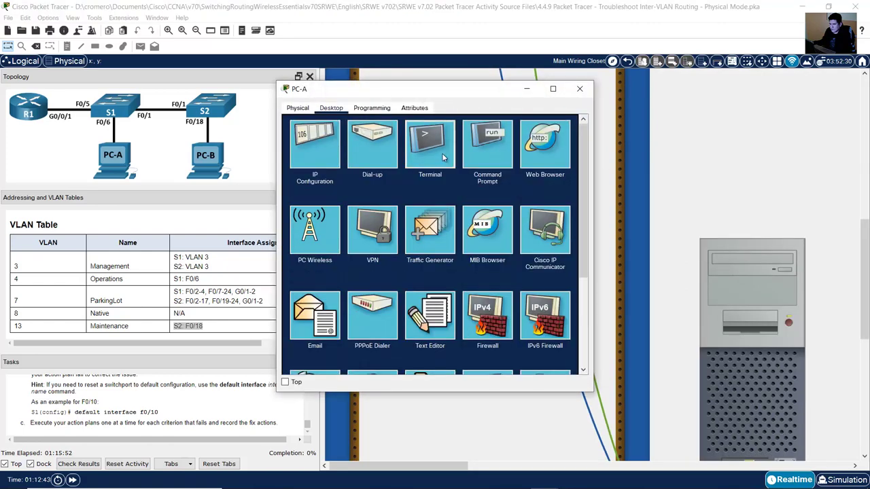
left_click(441, 152)
left_click_drag(460, 95, 727, 161)
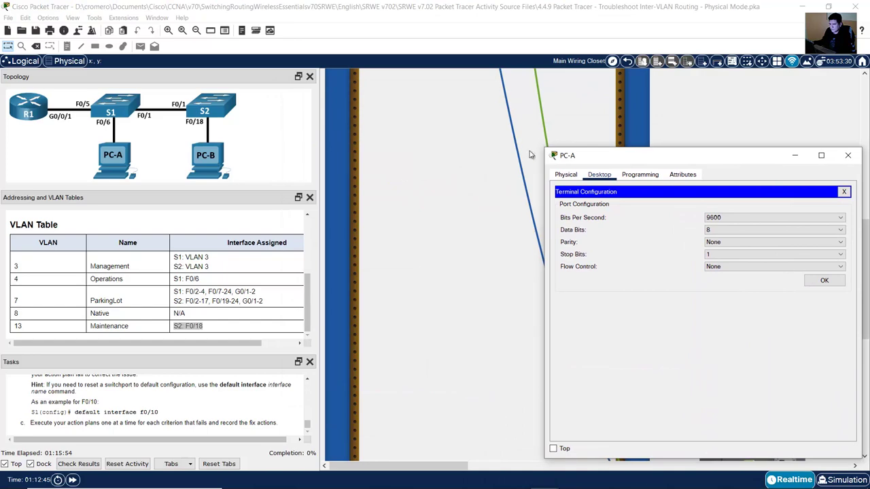
left_click_drag(541, 146, 299, 40)
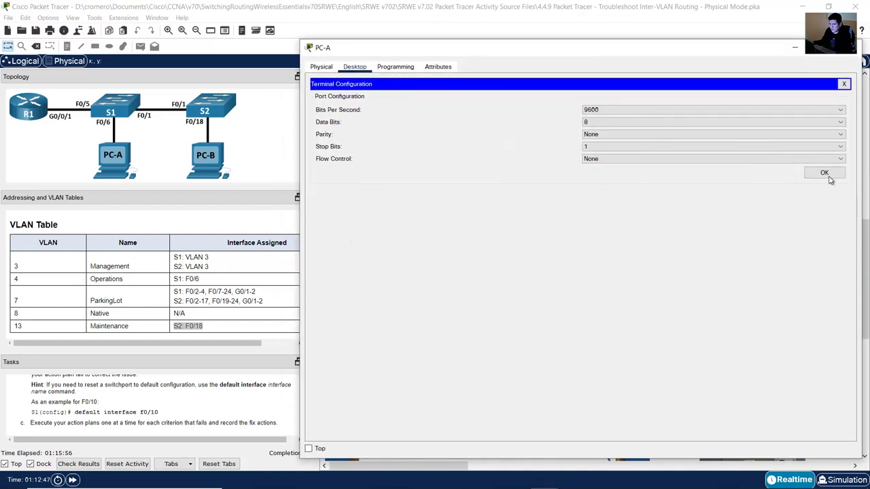
left_click(826, 175)
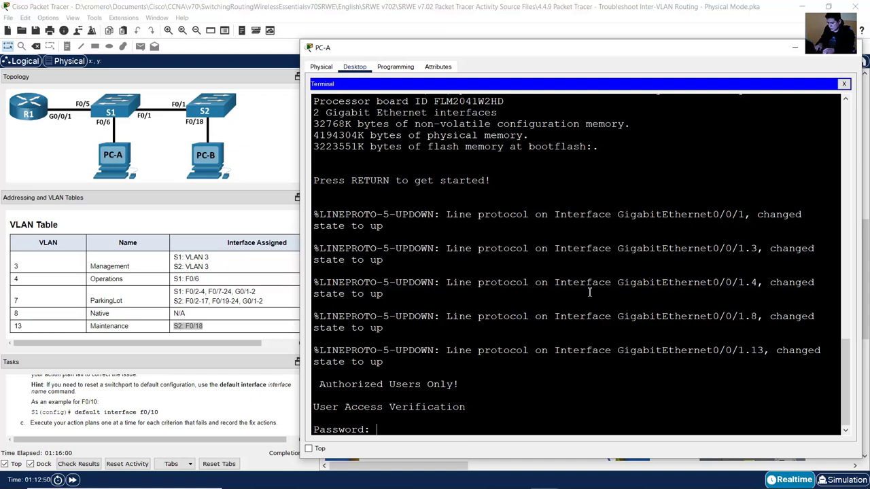
Step: Log in to R1 with the console password and enter privileged EXEC mode with the enable password
key("Return")
type("enab")
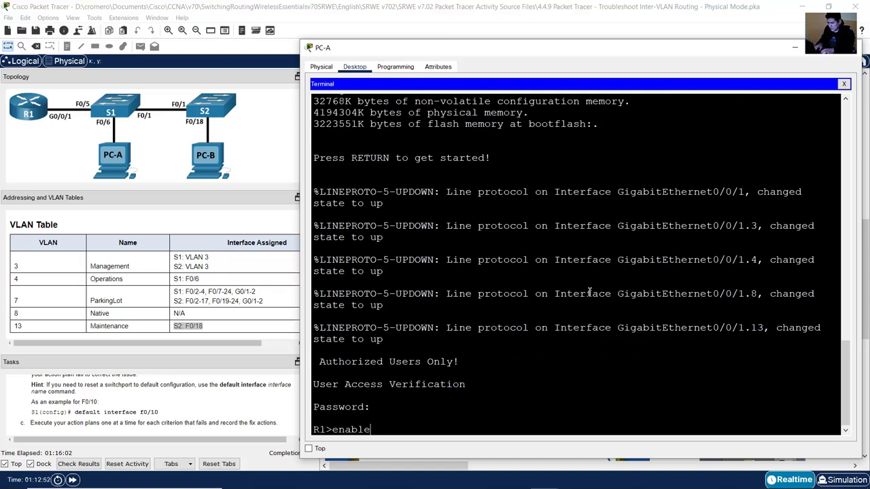
type("le")
key("Return")
key("Return")
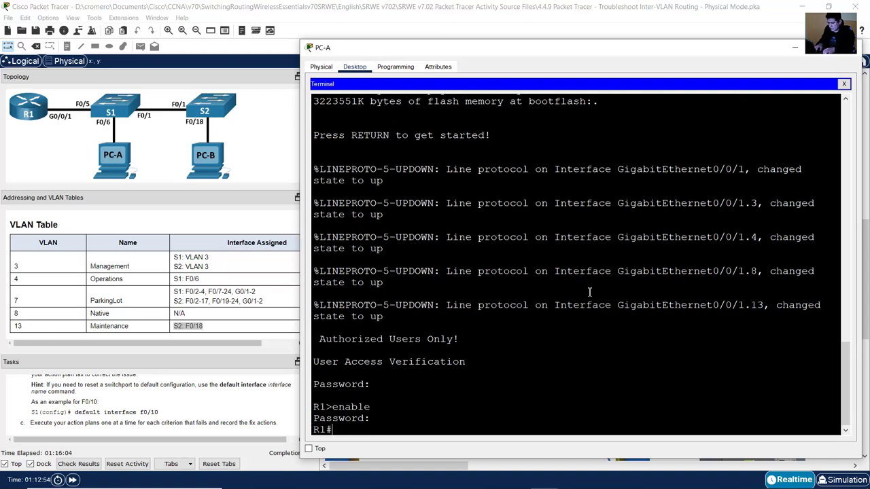
Step: Display R1's full running configuration and compare its GigabitEthernet0/0/1 subinterfaces with the Addressing Table
type("show run")
key("Return")
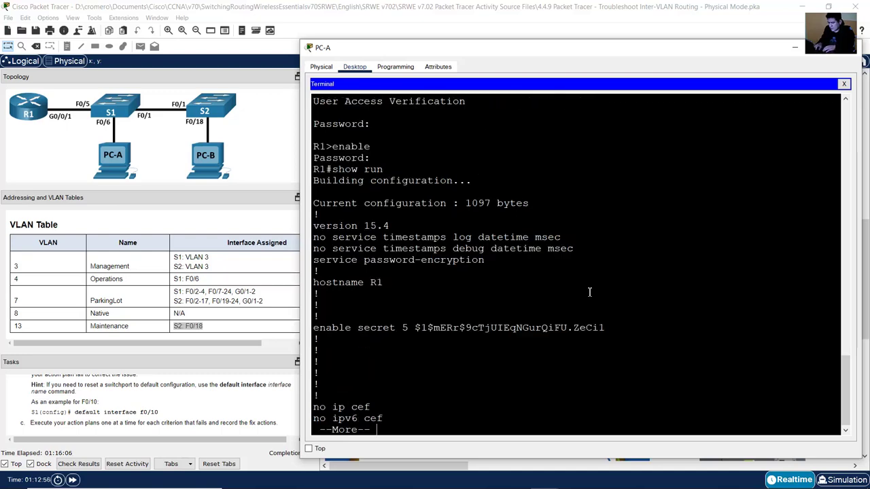
key("space")
key("space")
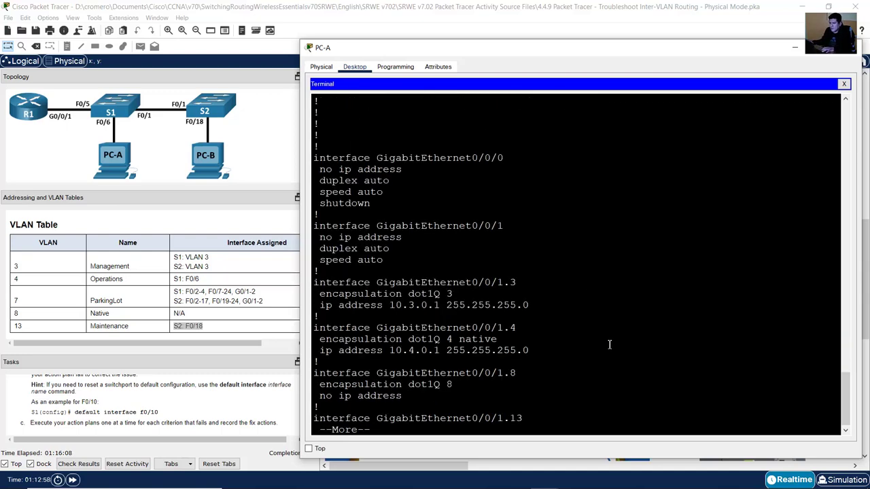
key("space")
key("space")
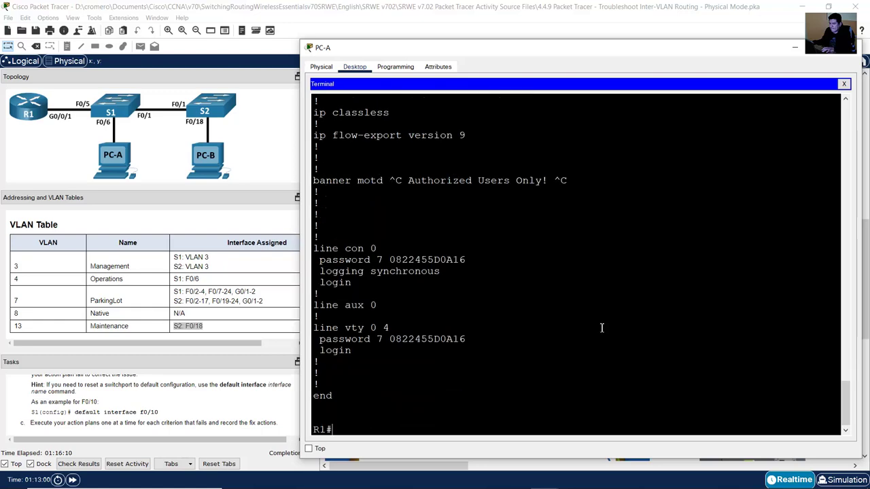
scroll(600, 320, "up", 9)
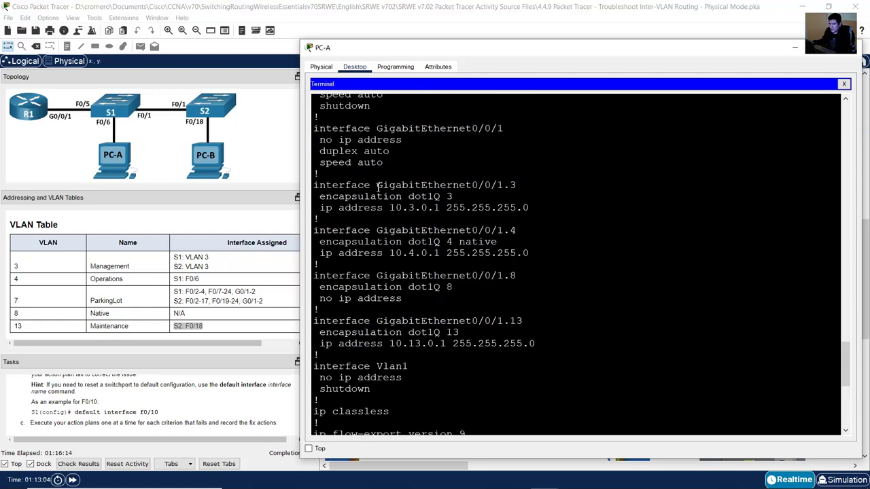
scroll(224, 282, "up", 4)
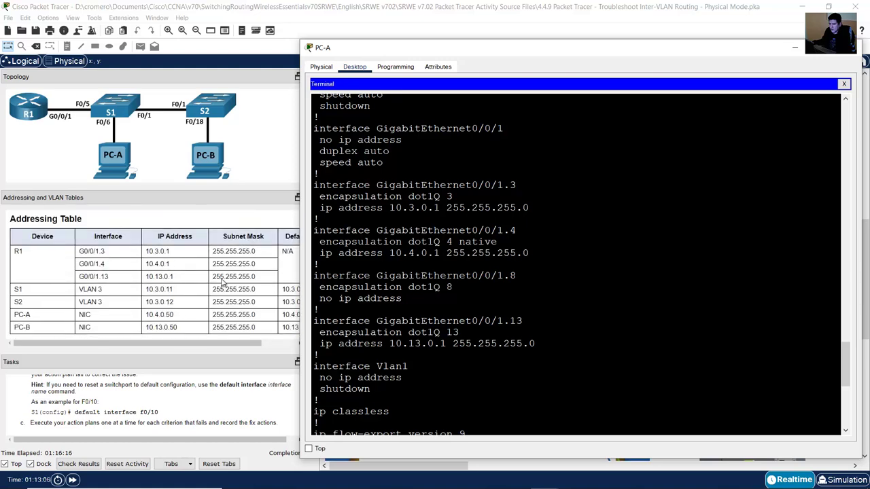
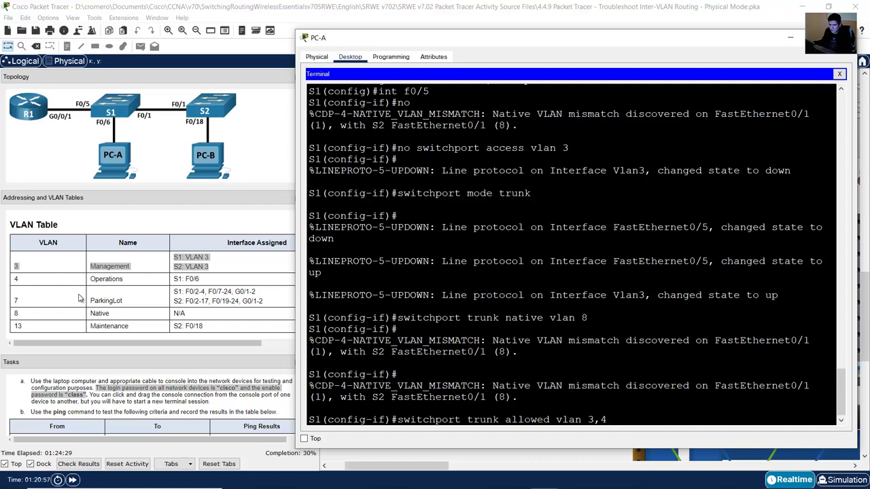
Step: Check the VLAN 7 ParkingLot interfaces in the VLAN Table against the Part 1 requirement on VLAN 7 trunk traffic
double_click(106, 278)
left_click(134, 302)
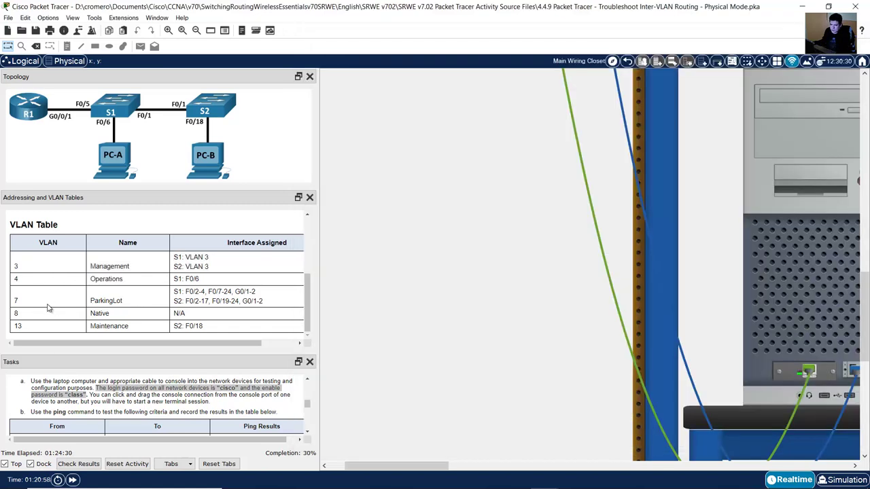
left_click_drag(17, 301, 272, 305)
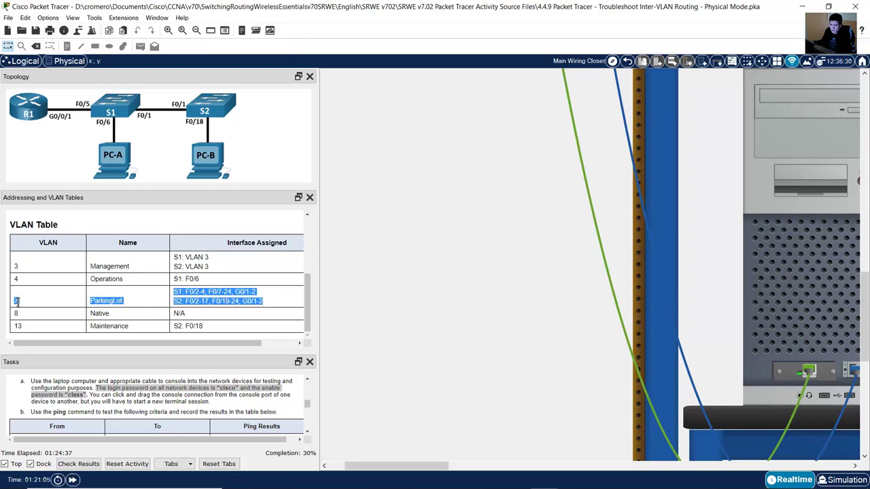
scroll(170, 388, "down", 8)
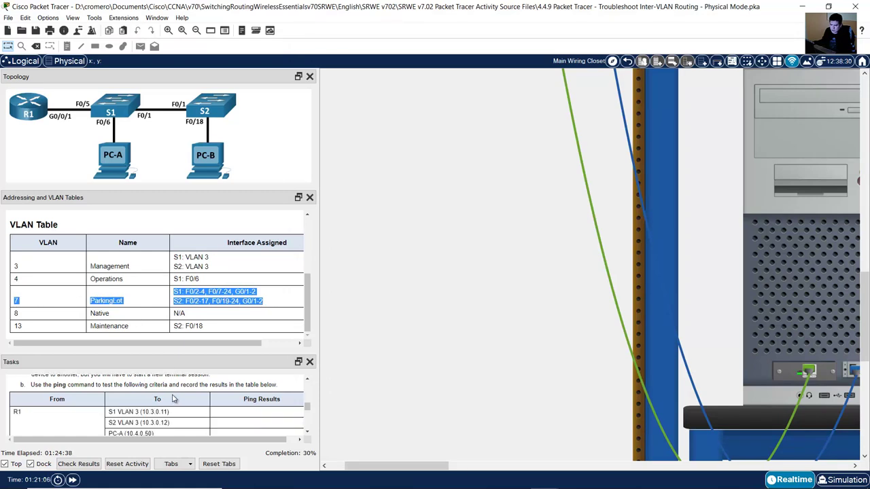
scroll(173, 399, "up", 6)
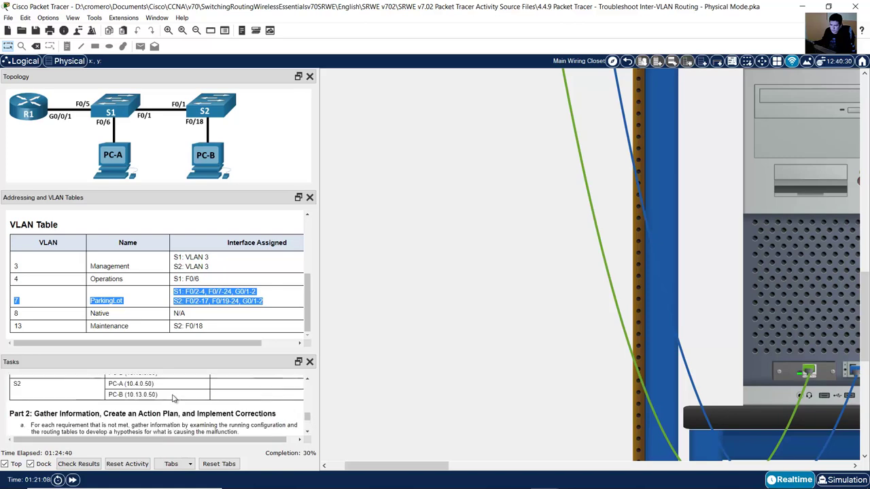
scroll(174, 399, "up", 2)
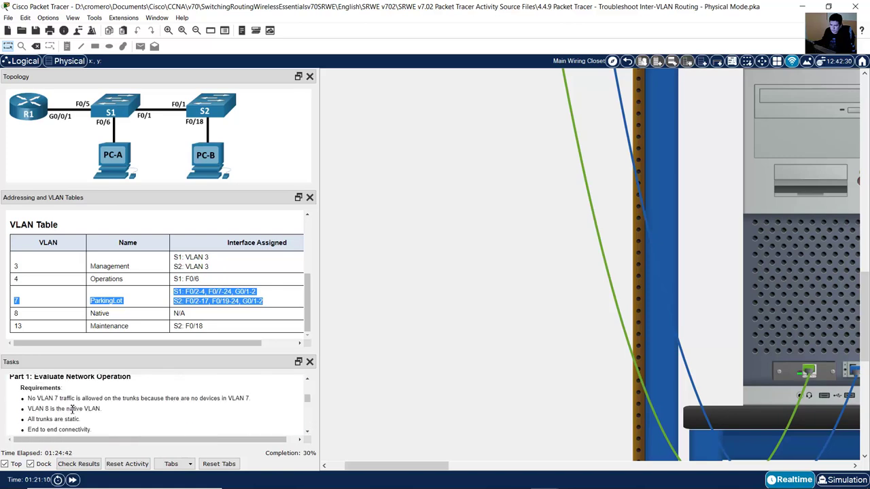
left_click_drag(26, 401, 252, 400)
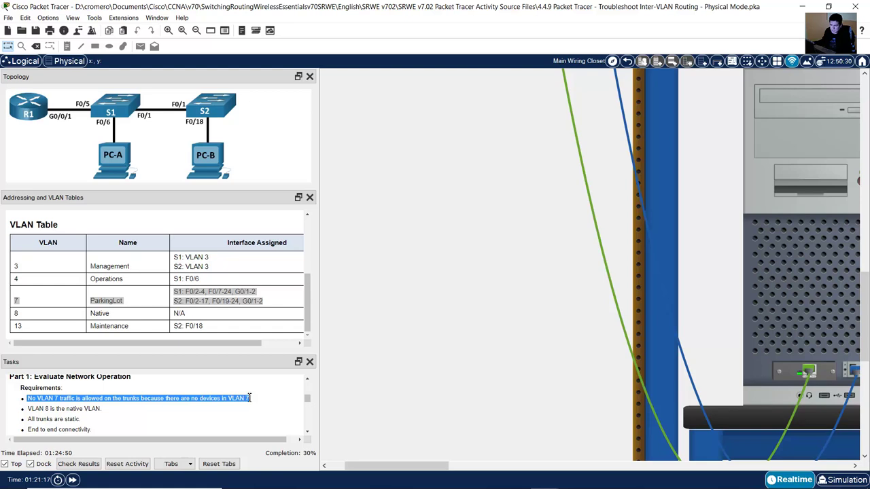
left_click(260, 302)
left_click_drag(269, 304, 172, 303)
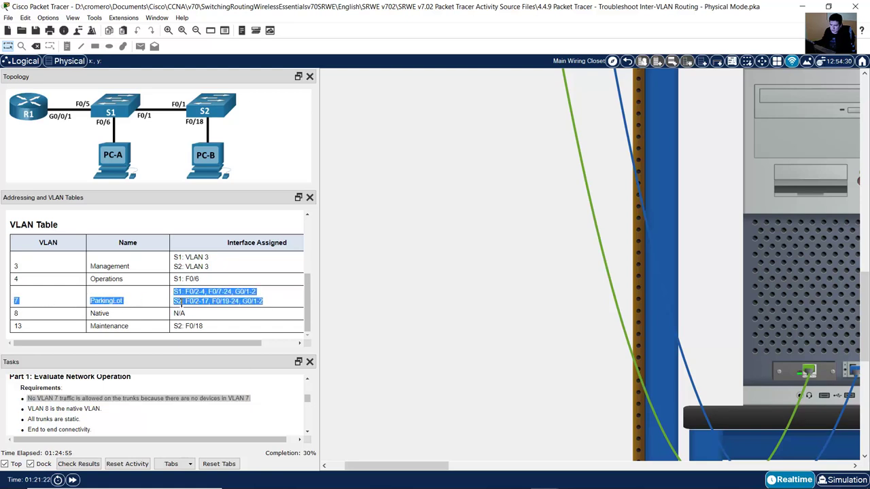
Step: Set the allowed VLANs on S1's F0/5 trunk to 3,4,8,13 and exit interface configuration mode
left_click(790, 237)
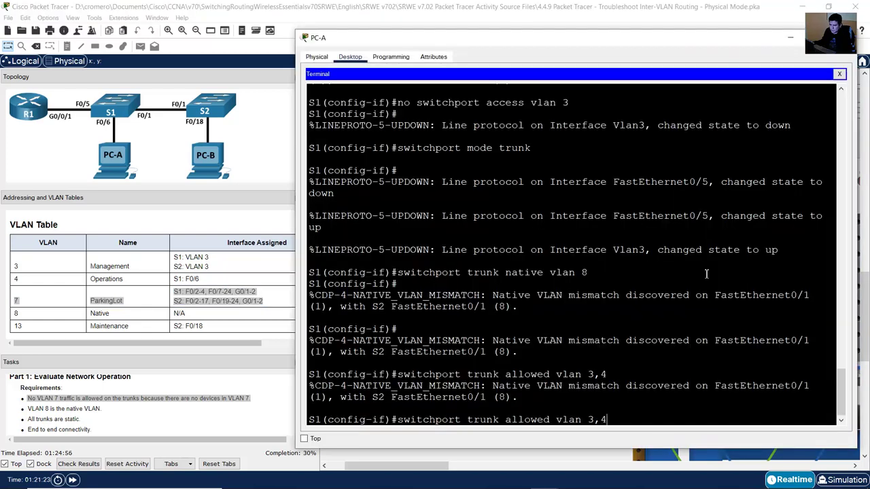
type(",")
key("BackSpace")
type("8")
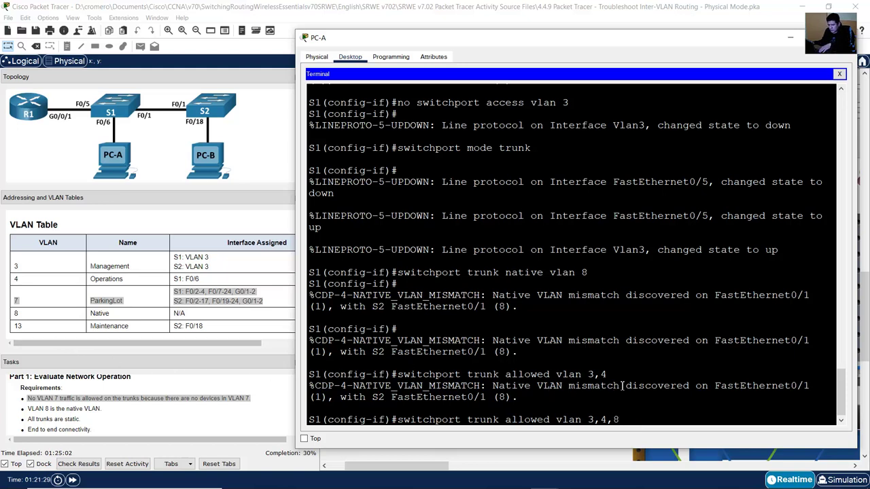
type(",13")
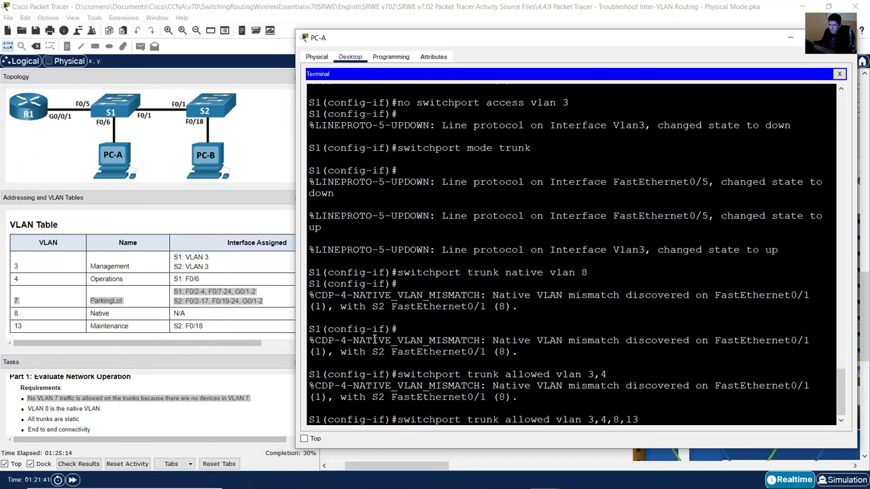
left_click_drag(593, 419, 671, 420)
key("Return")
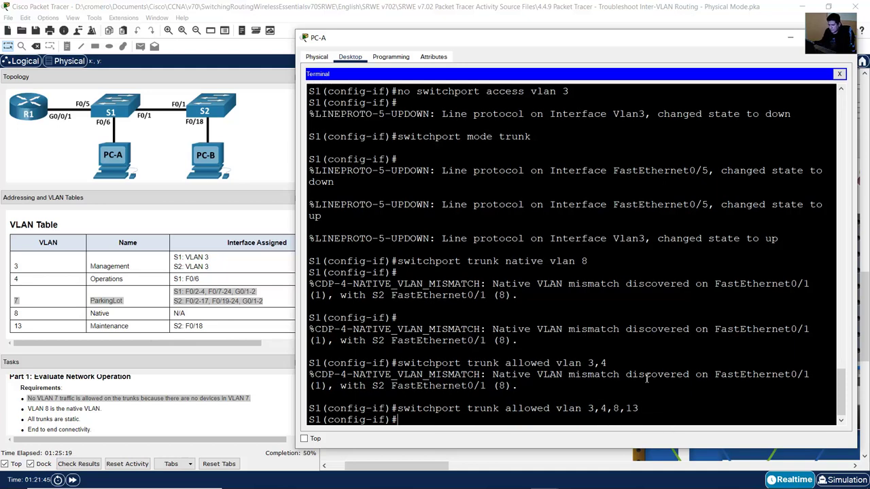
type("exit")
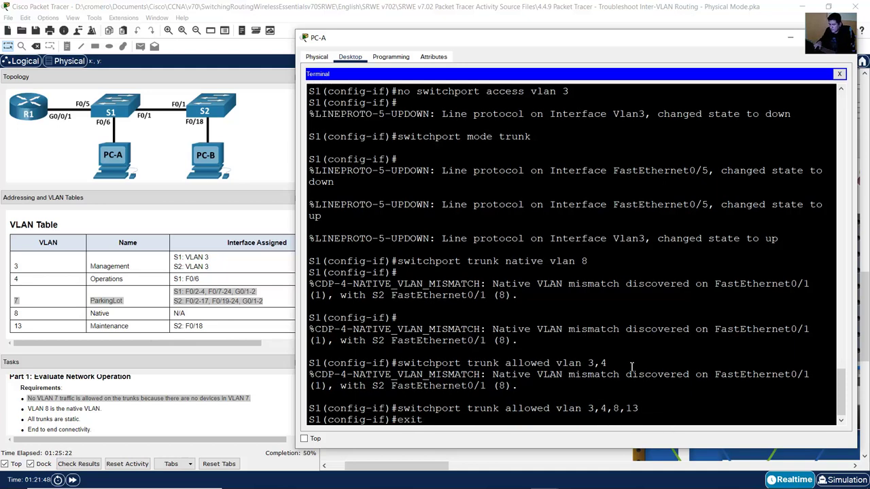
key("Return")
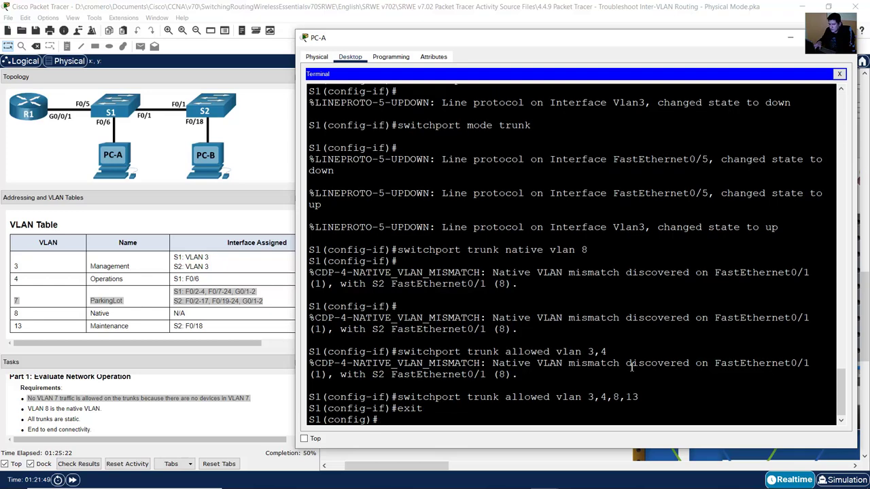
left_click_drag(389, 421, 308, 420)
left_click(444, 401)
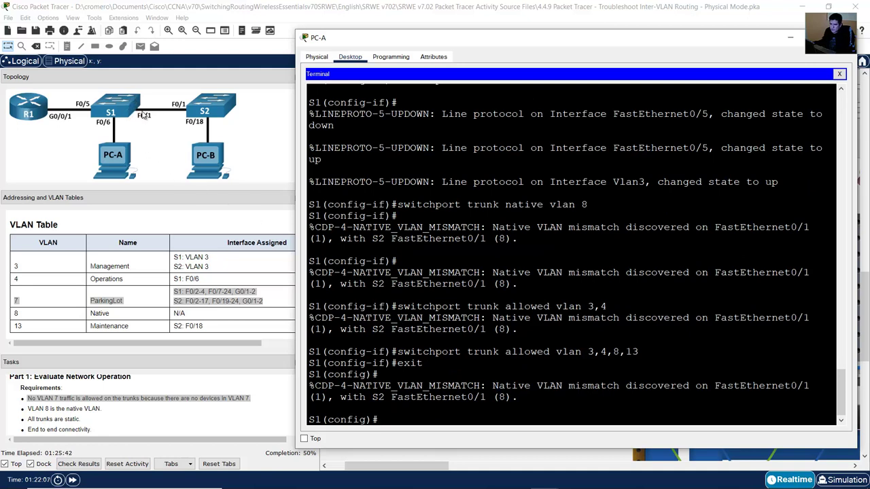
Step: Return S1 to privileged EXEC mode and display its running configuration through the FastEthernet interface section
type("end")
key("Return")
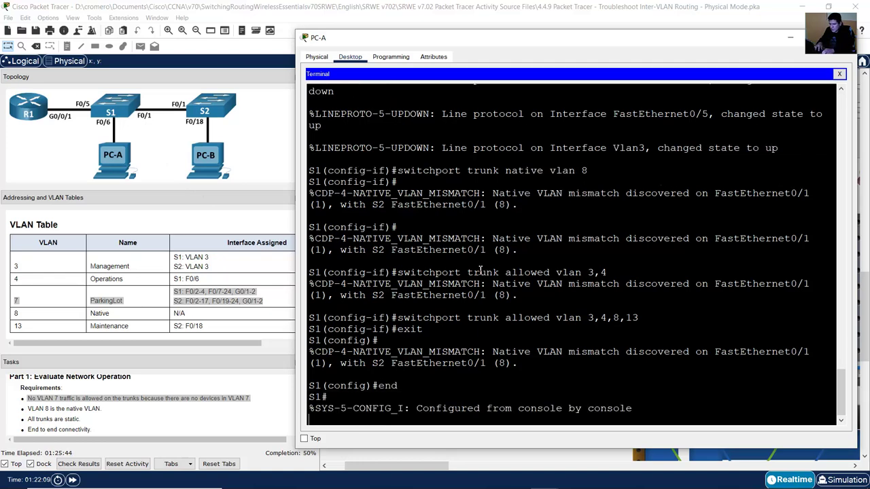
key("Return")
type("show run")
key("Return")
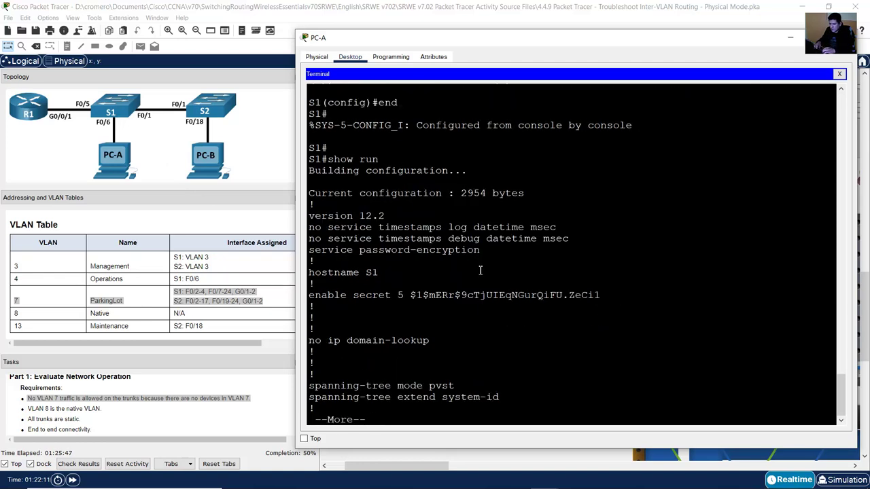
key("space")
Step: Examine the trunk mode, native VLAN and allowed VLANs on S1's FastEthernet0/1, and page through the rest of the configuration
left_click_drag(340, 175, 528, 208)
left_click(494, 214)
left_click_drag(317, 195, 462, 193)
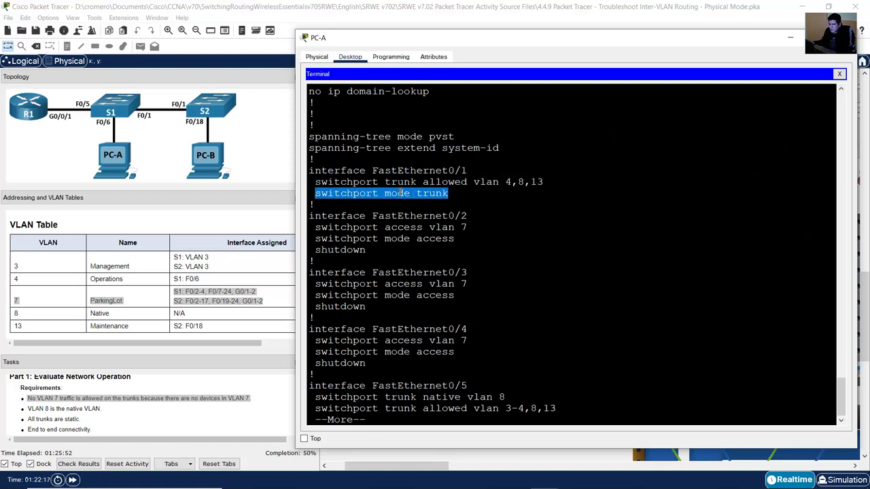
left_click_drag(329, 182, 554, 182)
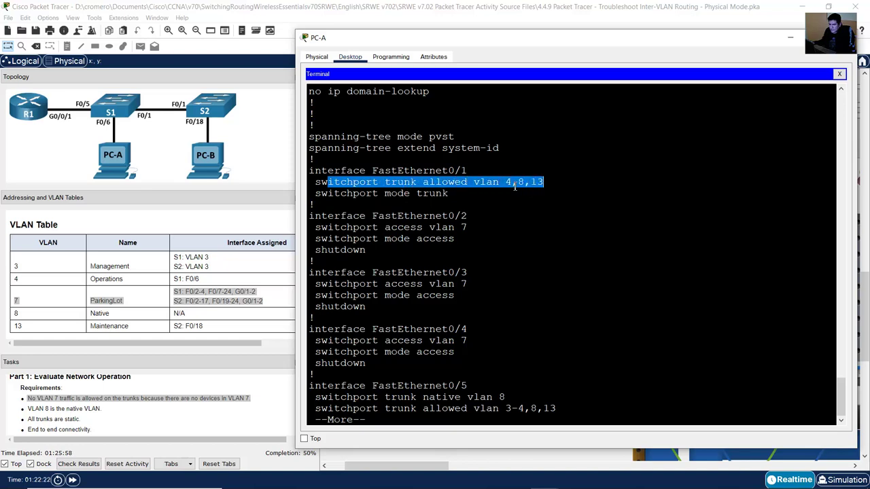
left_click(354, 192)
left_click_drag(321, 181, 471, 194)
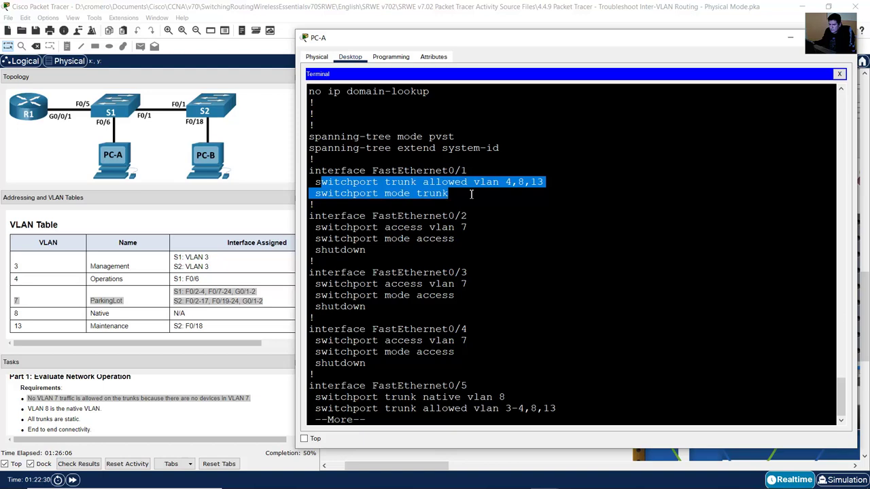
left_click(471, 195)
left_click_drag(316, 182, 469, 196)
left_click(492, 182)
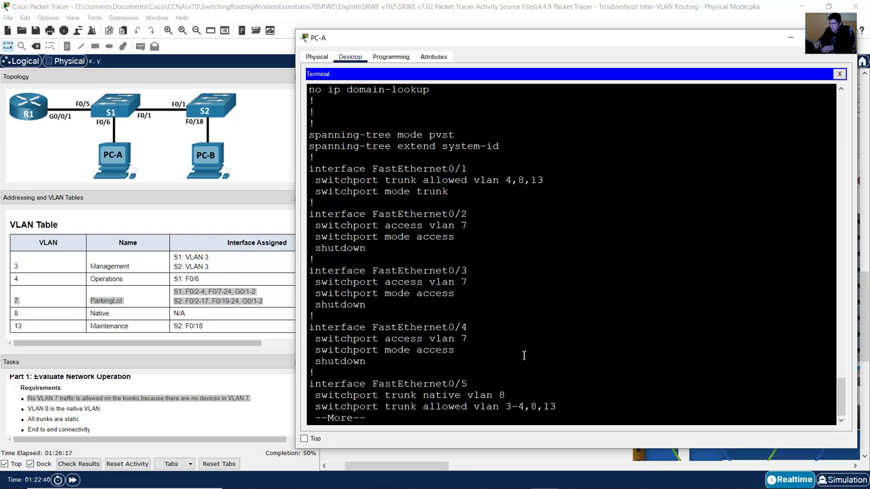
key("space")
key("space")
key("space")
key("space")
key("space")
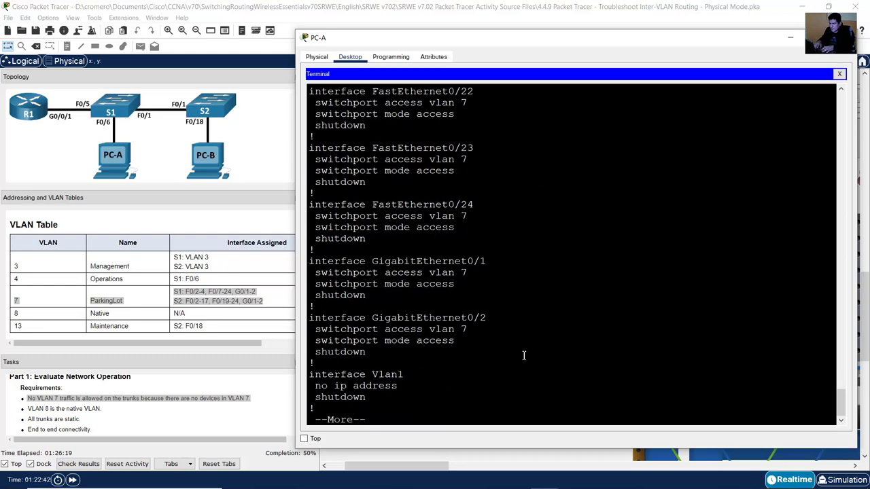
Step: Enter global configuration mode on S1 and set the native VLAN of the F0/1 trunk to 8
type("conf term")
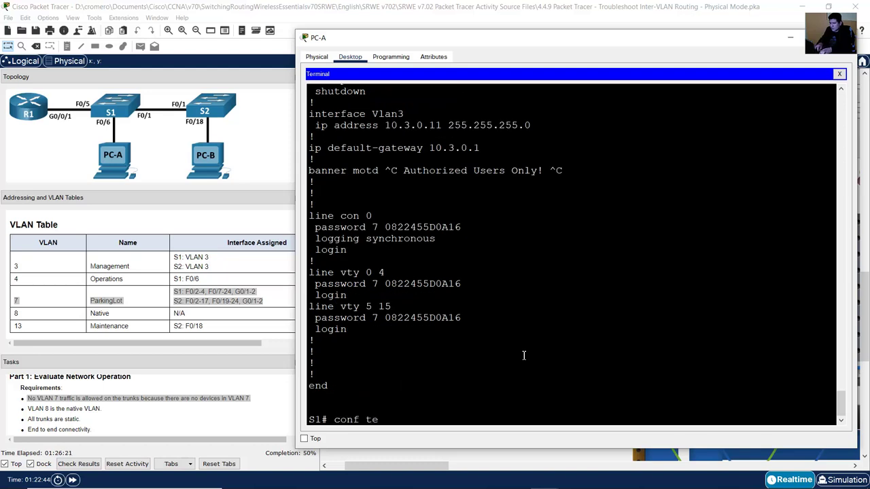
key("Return")
type("int f0/")
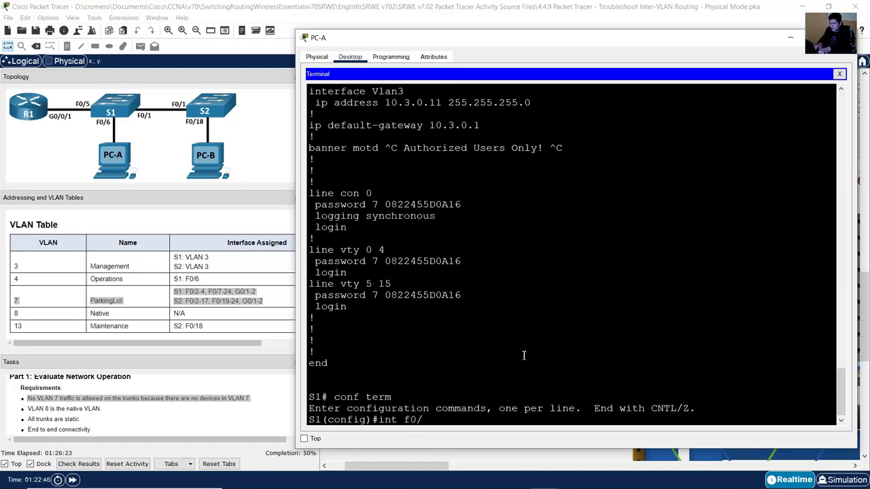
type("1")
key("Return")
type("switchp")
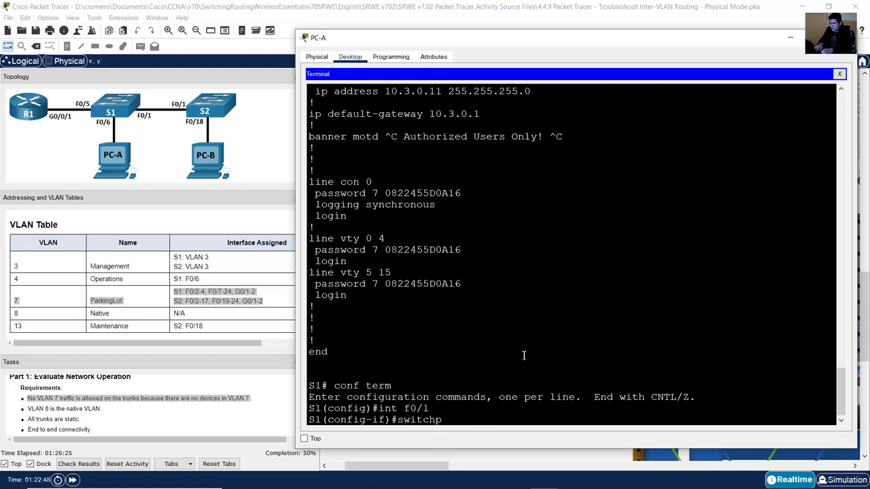
type("ort trunk native vlan 8")
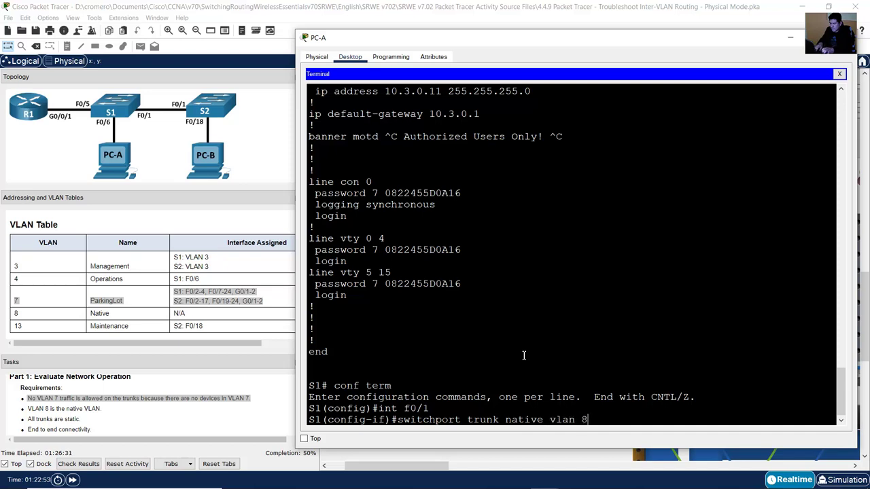
key("Return")
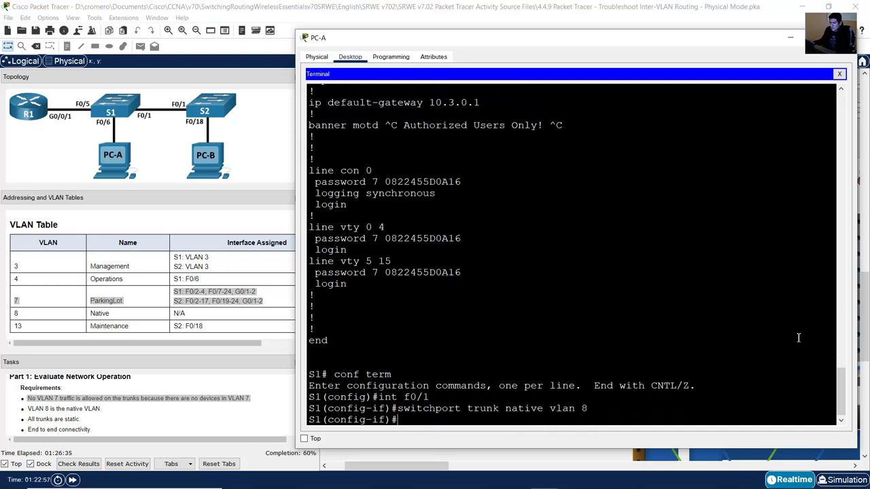
Step: Compare the allowed VLANs in S1's FastEthernet0/1 configuration with the VLAN 3 Management row of the VLAN Table
left_click_drag(838, 398, 848, 197)
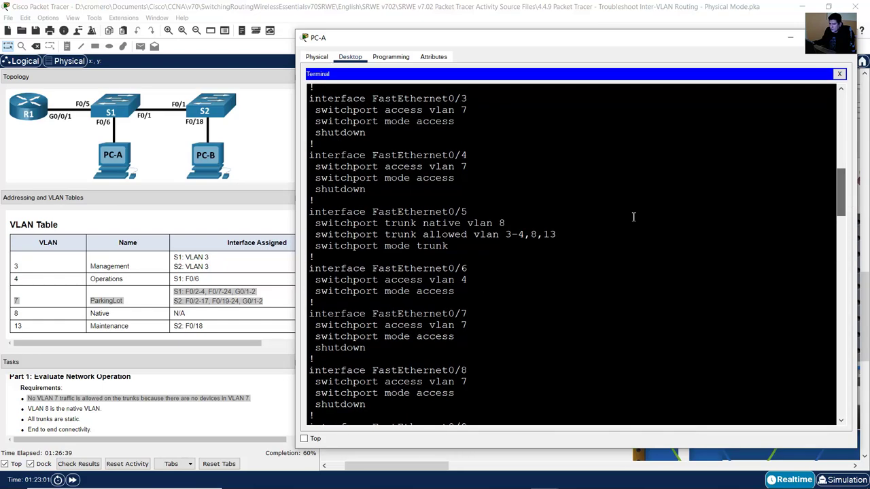
scroll(517, 239, "up", 7)
scroll(518, 240, "up", 1)
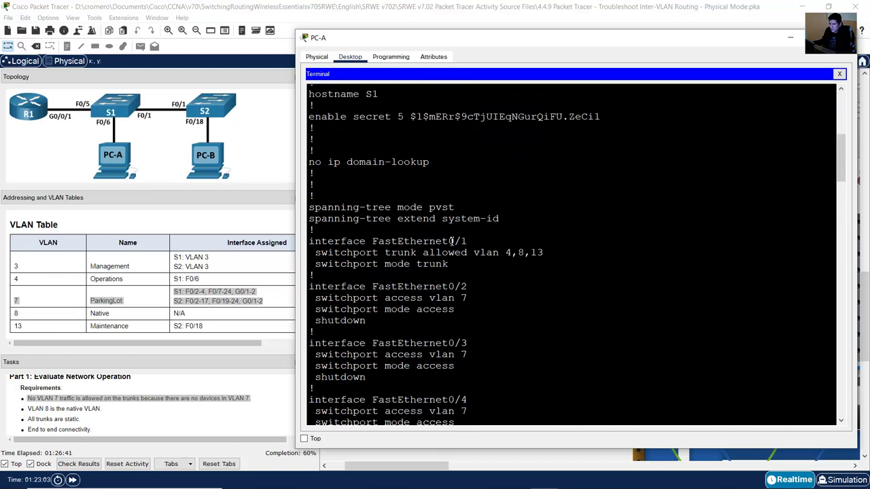
left_click_drag(425, 252, 546, 252)
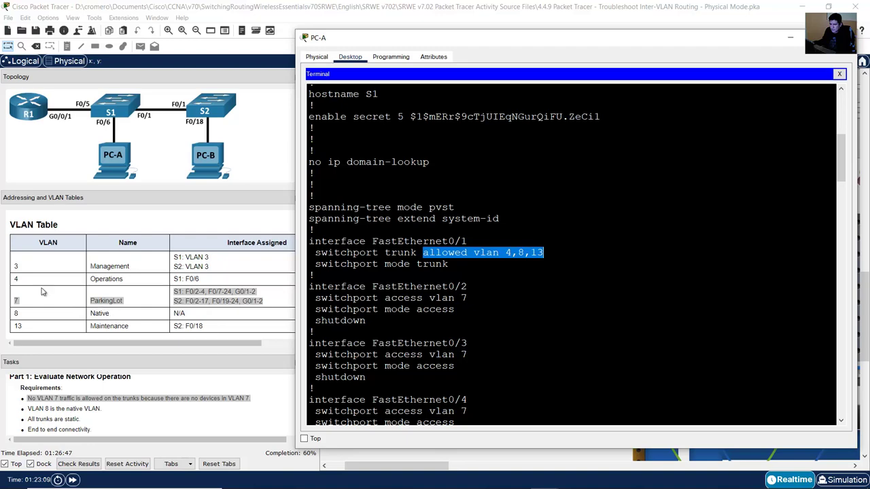
left_click(136, 274)
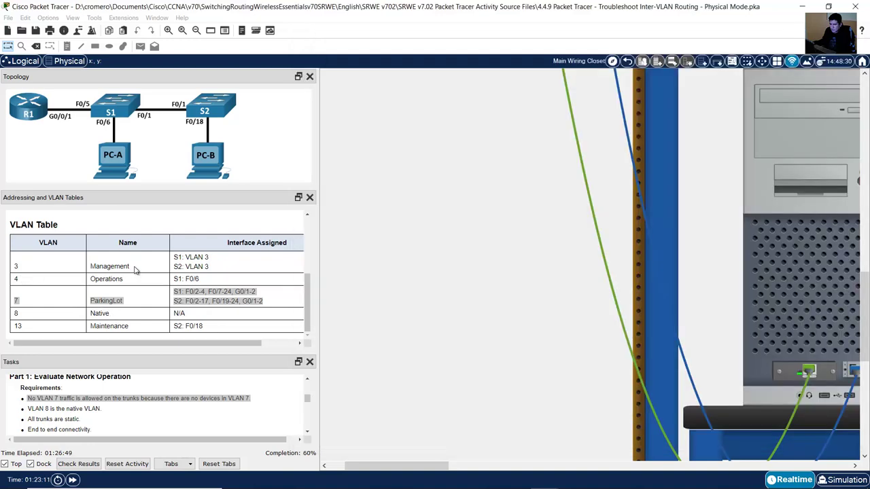
left_click_drag(16, 270, 236, 271)
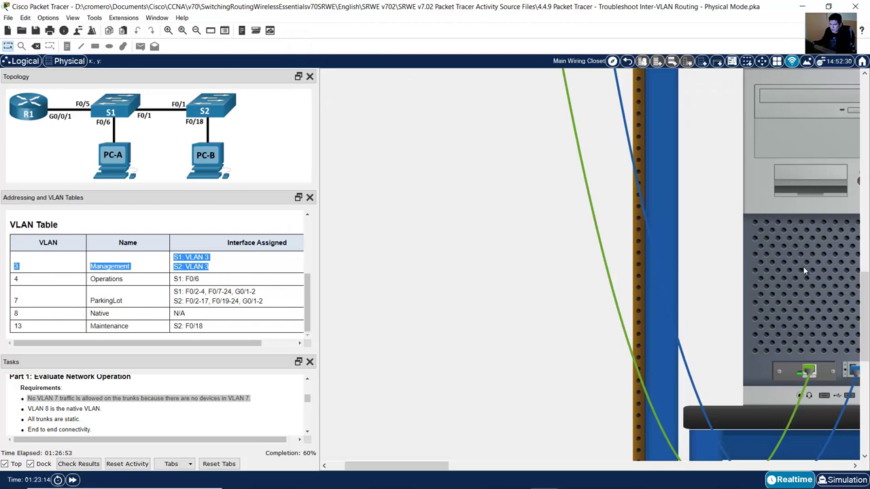
key("alt+Tab")
mouse_move(513, 483)
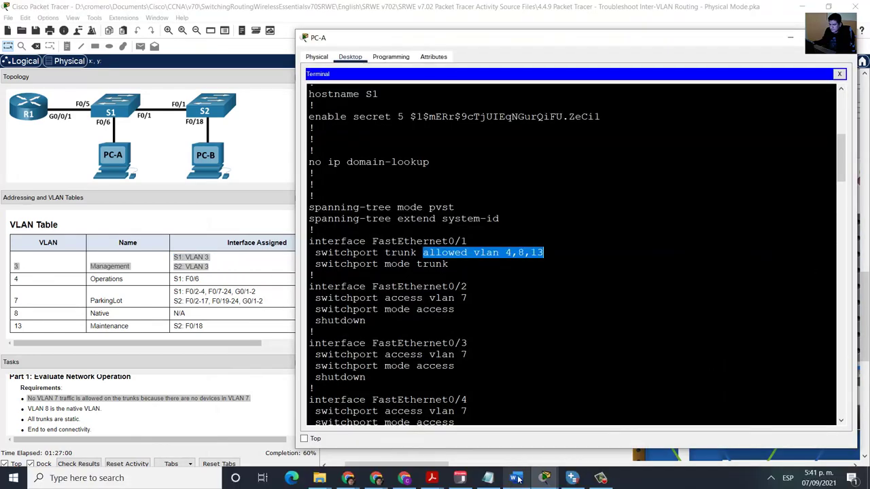
left_click(696, 288)
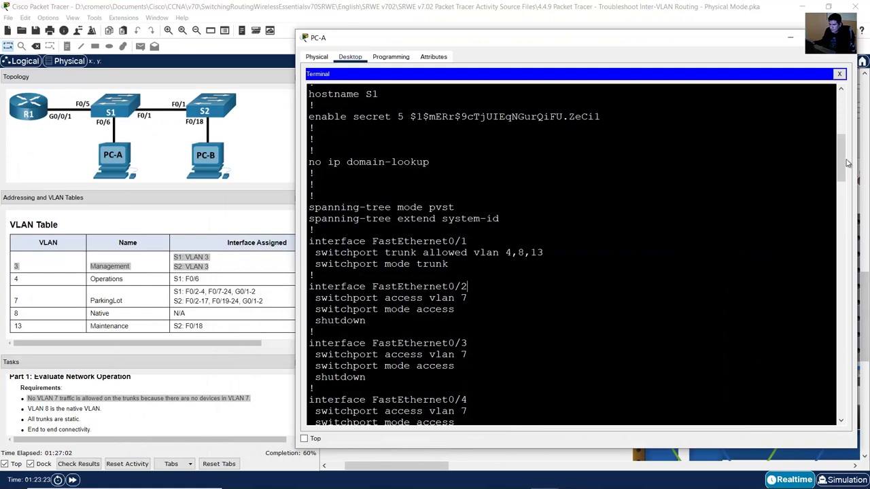
Step: Set the allowed VLANs on S1's F0/1 trunk to 3,4,8,13 and exit interface configuration mode
left_click_drag(847, 163, 843, 394)
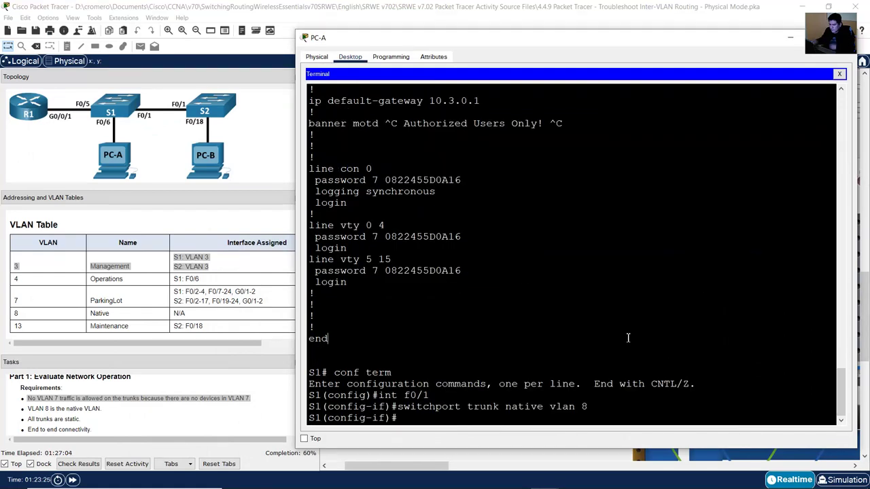
key("Up")
key("BackSpace")
key("BackSpace")
key("BackSpace")
key("BackSpace")
key("BackSpace")
key("BackSpace")
key("BackSpace")
key("BackSpace")
key("BackSpace")
key("BackSpace")
key("BackSpace")
key("BackSpace")
key("BackSpace")
key("BackSpace")
key("BackSpace")
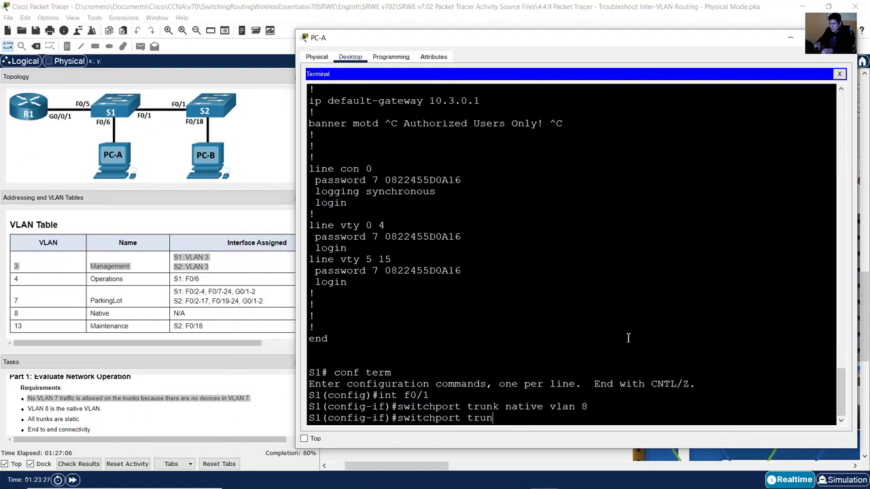
type("k allowed vlan")
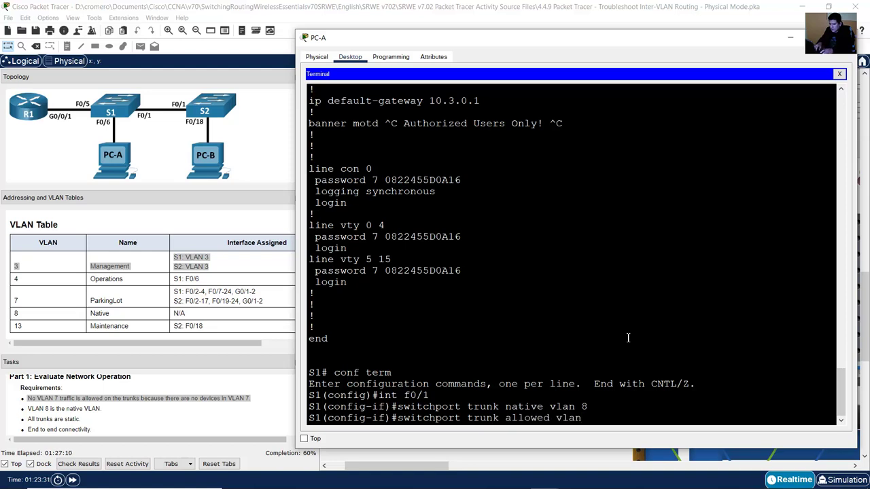
type(" 3,4,8,13")
key("Return")
type("exit")
key("Return")
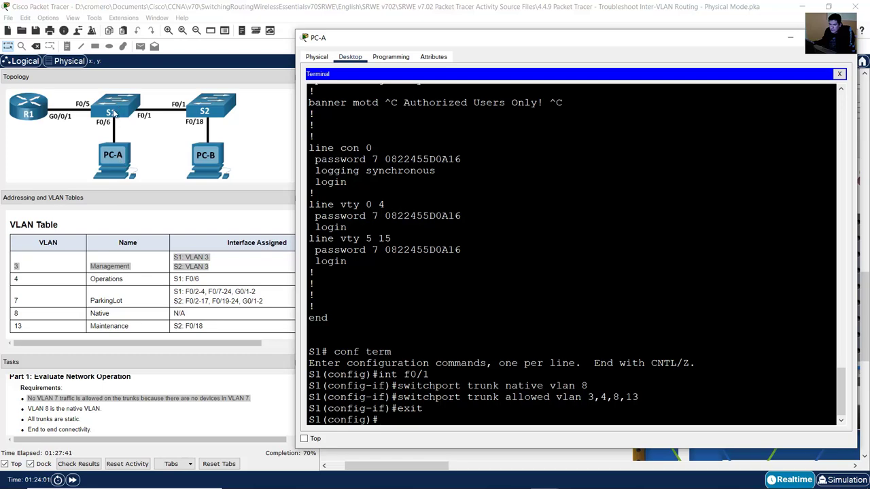
Step: Check the access VLAN and mode of S1's FastEthernet0/6 against the VLAN 4 Operations row of the VLAN Table
scroll(551, 283, "up", 20)
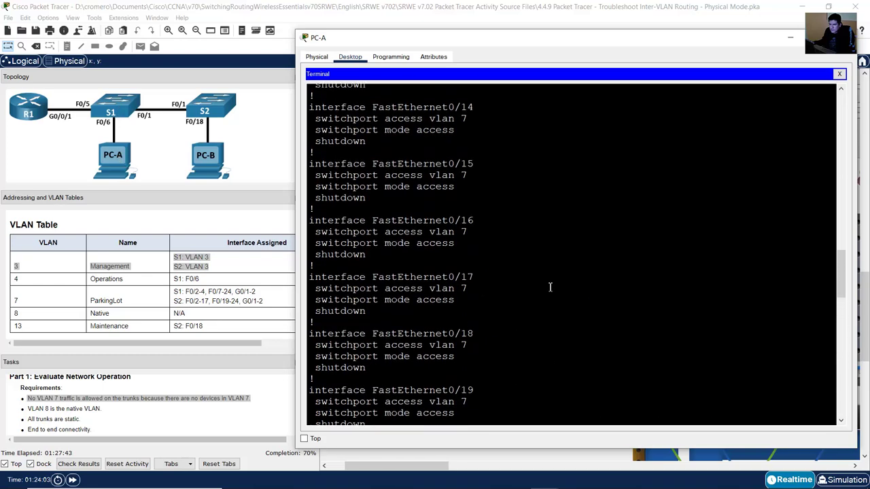
scroll(550, 286, "up", 10)
scroll(552, 291, "down", 5)
scroll(552, 293, "up", 5)
scroll(547, 288, "up", 2)
left_click_drag(328, 156, 475, 169)
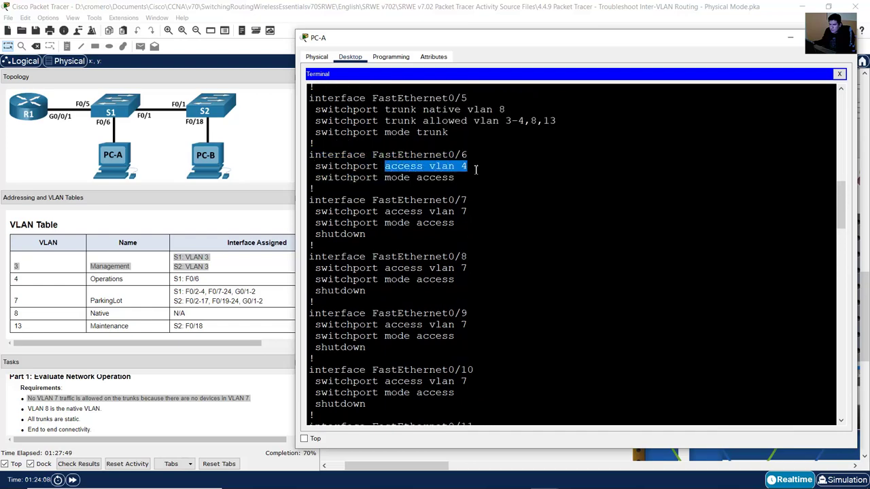
left_click(144, 301)
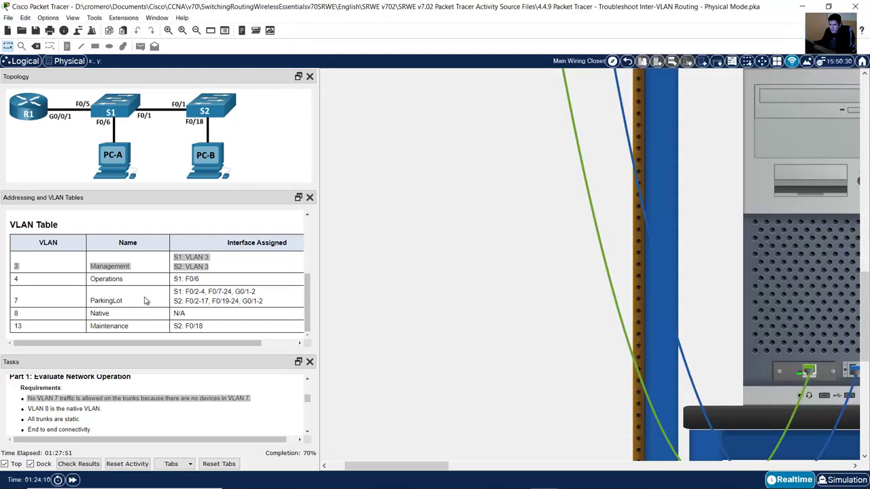
triple_click(15, 283)
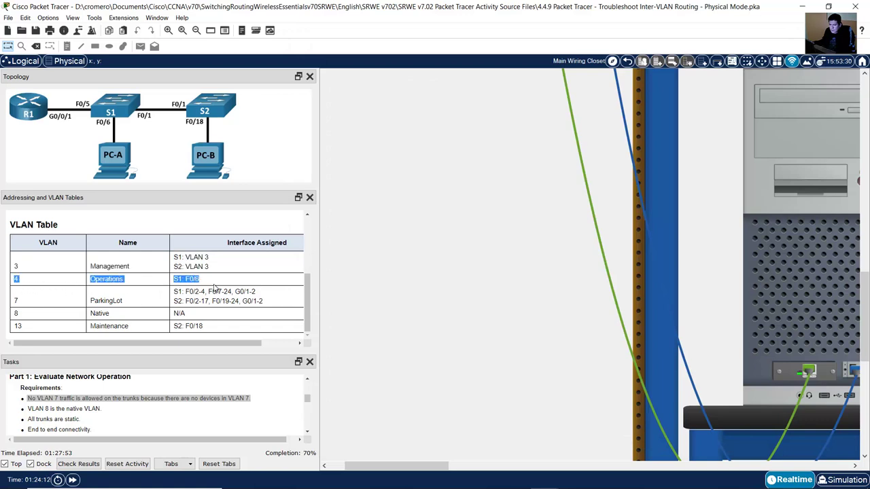
left_click(19, 284)
left_click_drag(16, 280, 207, 281)
left_click(795, 211)
left_click_drag(334, 178, 501, 181)
left_click(406, 181)
left_click_drag(331, 181, 459, 178)
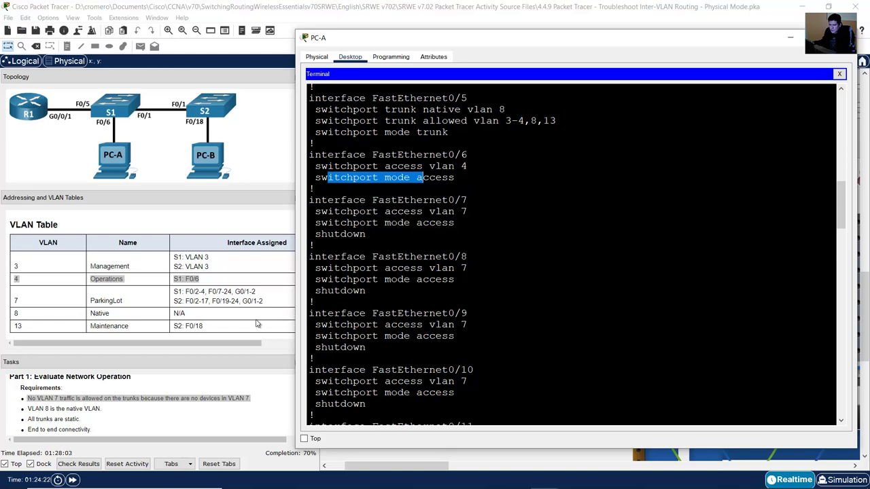
Step: Review the VLAN Table's VLAN numbers, names and assigned interfaces
left_click(257, 322)
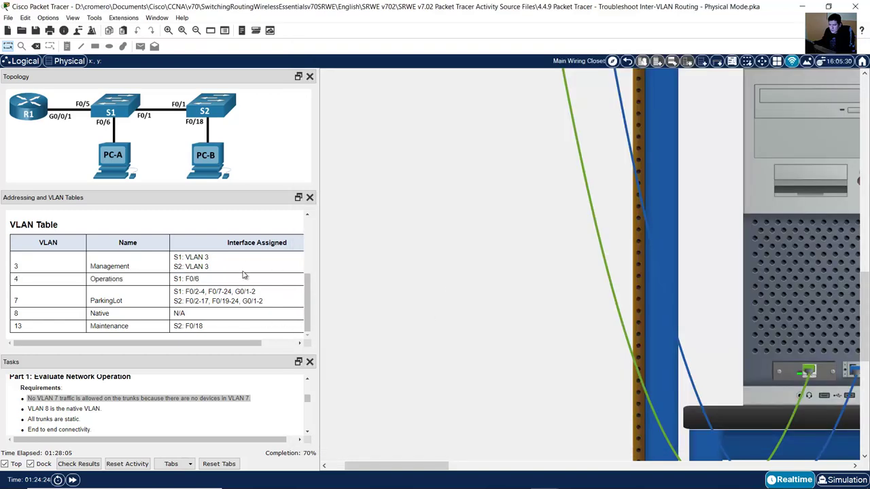
left_click_drag(21, 225, 215, 324)
left_click(195, 291)
left_click_drag(16, 225, 208, 324)
left_click(12, 235)
left_click_drag(53, 231, 427, 231)
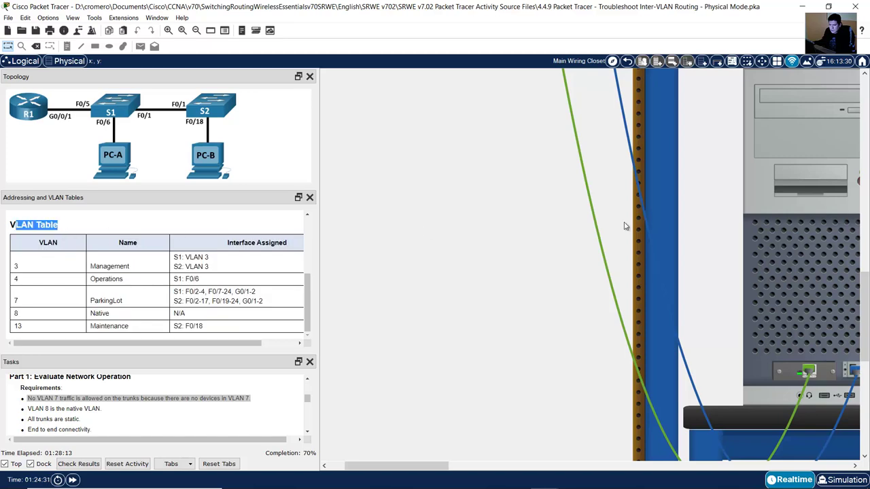
Step: Leave S1's configuration mode and display its brief VLAN list with show vlan brief
left_click(778, 264)
scroll(577, 285, "down", 5)
scroll(587, 300, "down", 5)
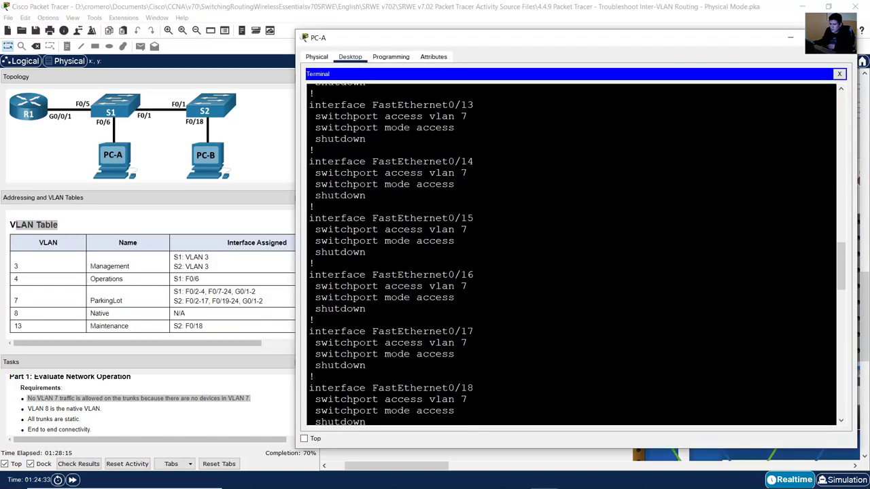
scroll(605, 285, "down", 15)
type("end")
key("Return")
type("show vla")
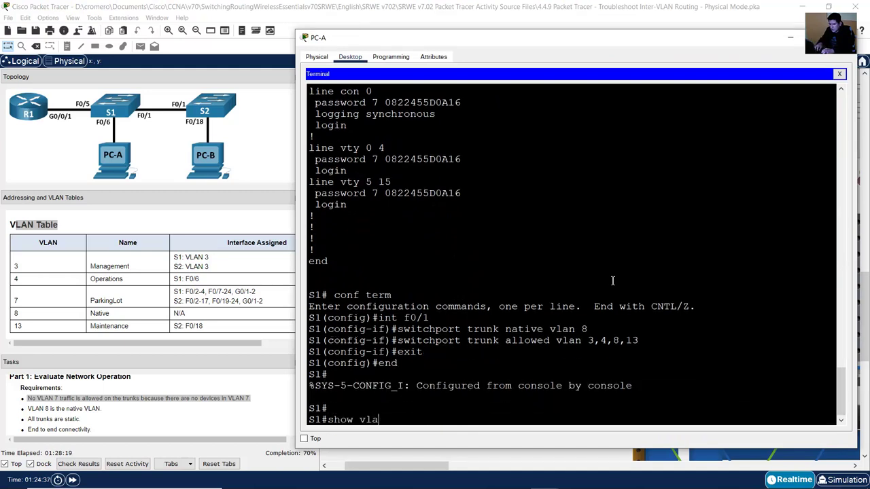
type("n brief")
key("Return")
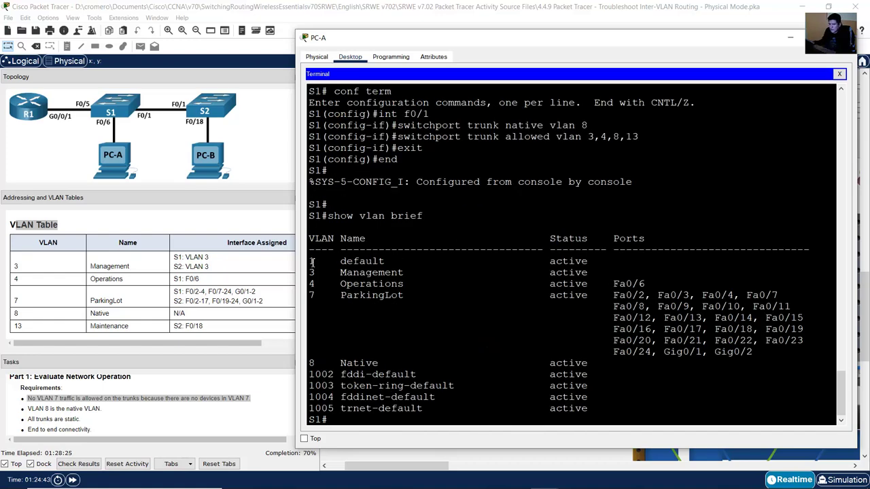
Step: Check S1's default, Management and Operations VLAN entries, comparing VLAN 4's port with the VLAN Table
left_click_drag(309, 261, 584, 262)
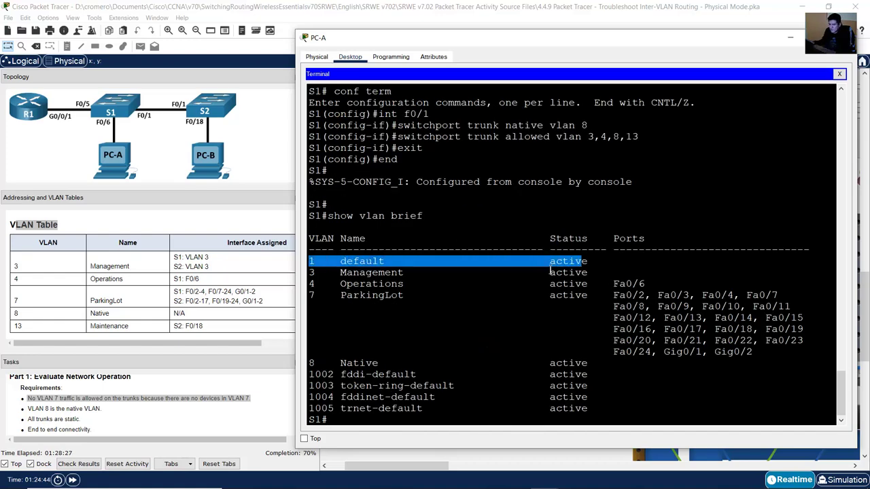
left_click(379, 278)
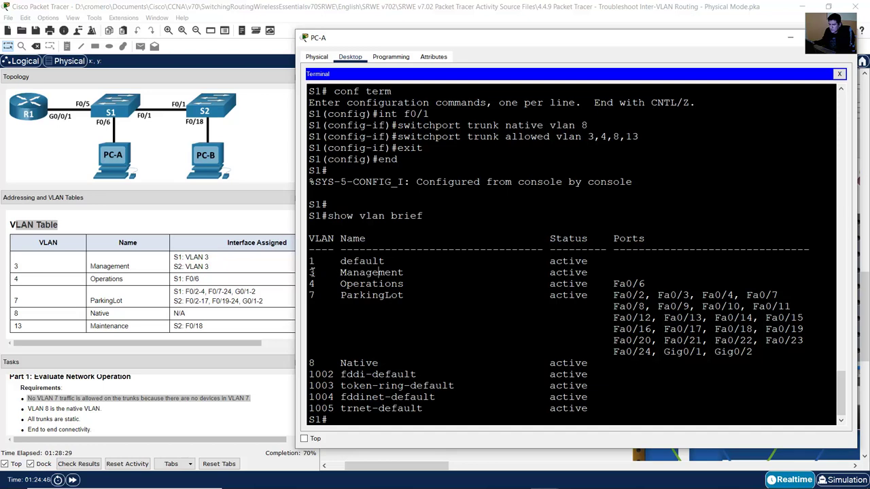
left_click_drag(379, 272, 413, 272)
left_click_drag(414, 272, 566, 273)
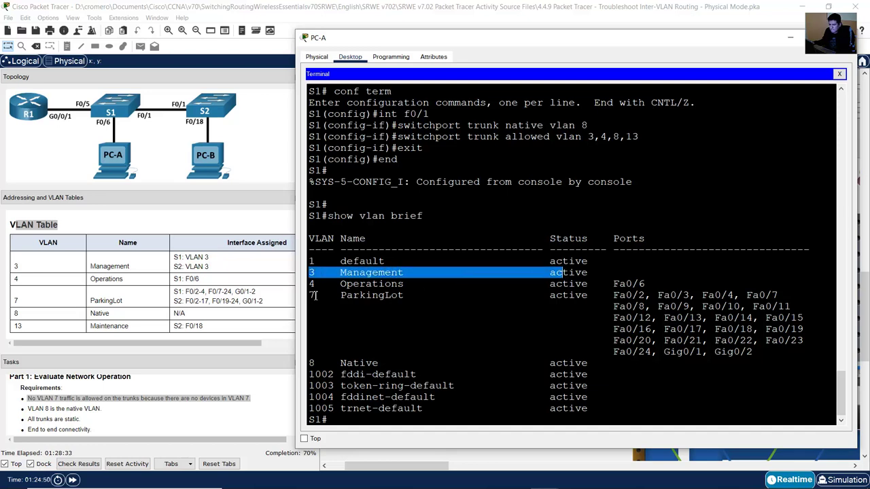
left_click_drag(312, 286, 642, 286)
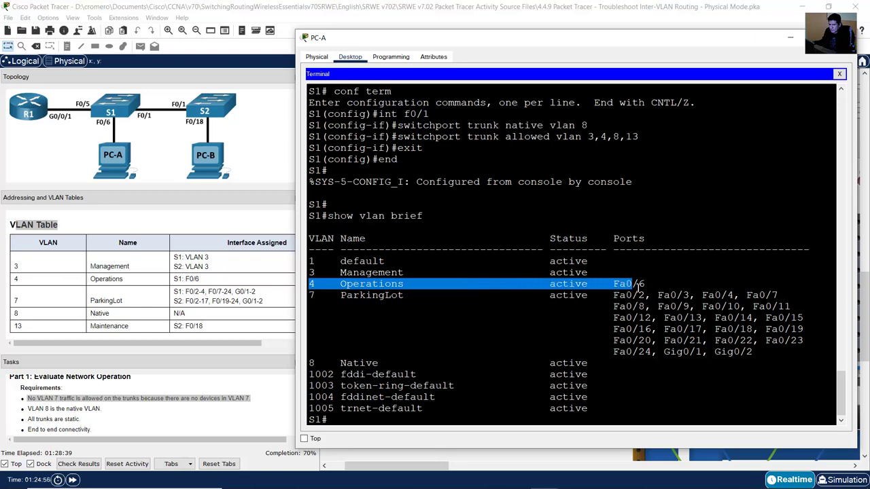
left_click(38, 284)
left_click_drag(15, 281, 199, 287)
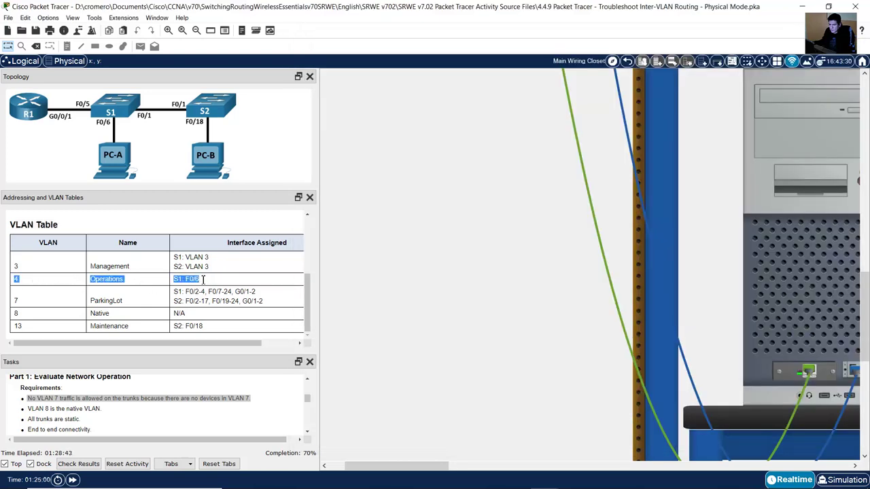
left_click(773, 287)
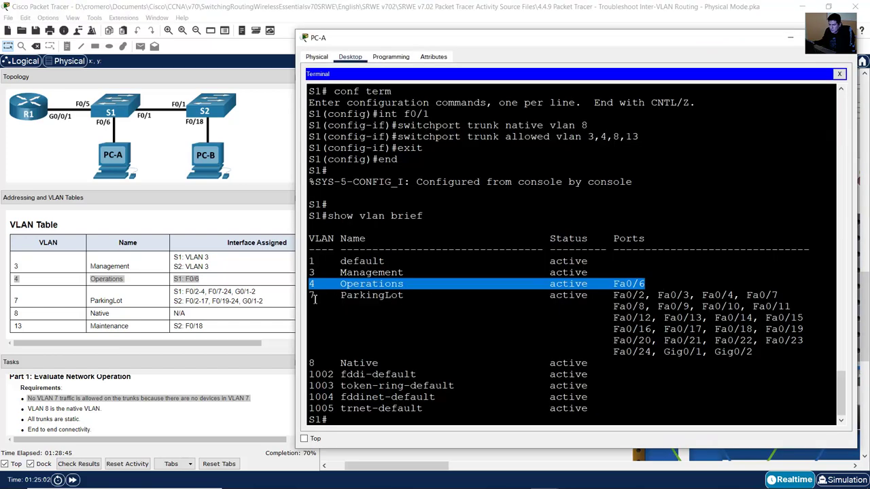
Step: Compare the ports assigned to VLAN 7 ParkingLot on S1 with the VLAN Table's interface assignments
left_click_drag(311, 295, 596, 296)
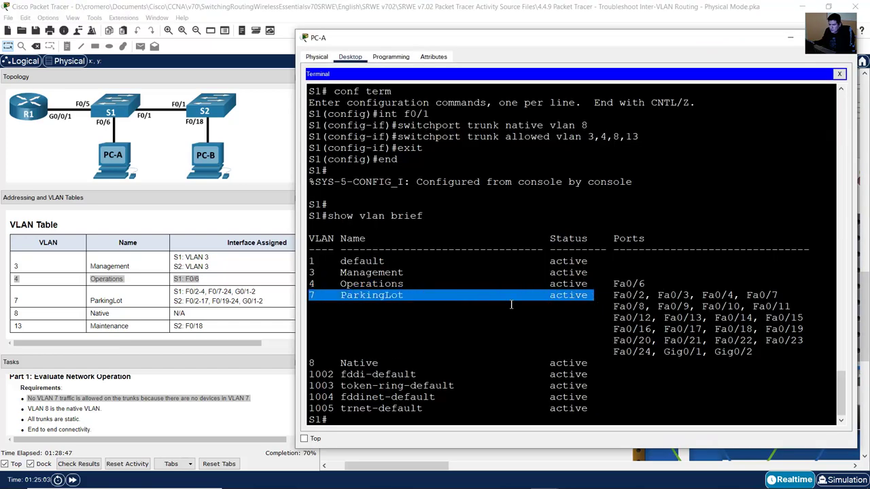
left_click_drag(18, 302, 283, 305)
left_click(188, 297)
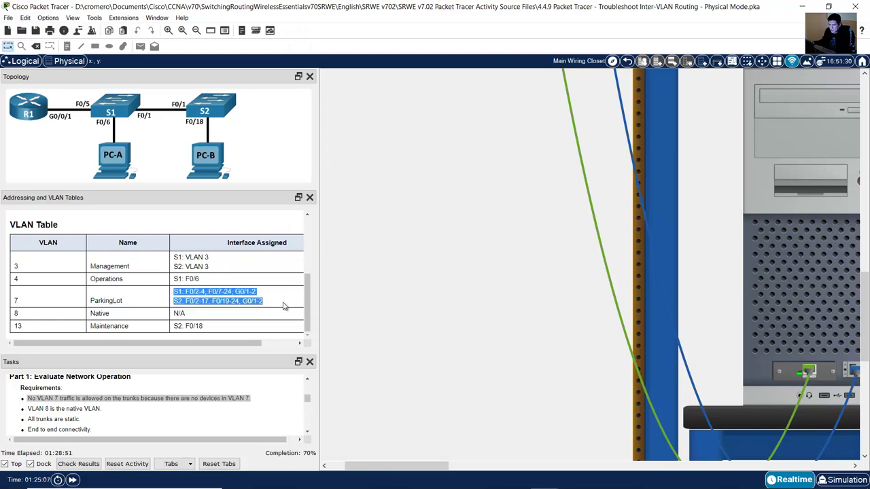
key("alt+Tab")
left_click(632, 301)
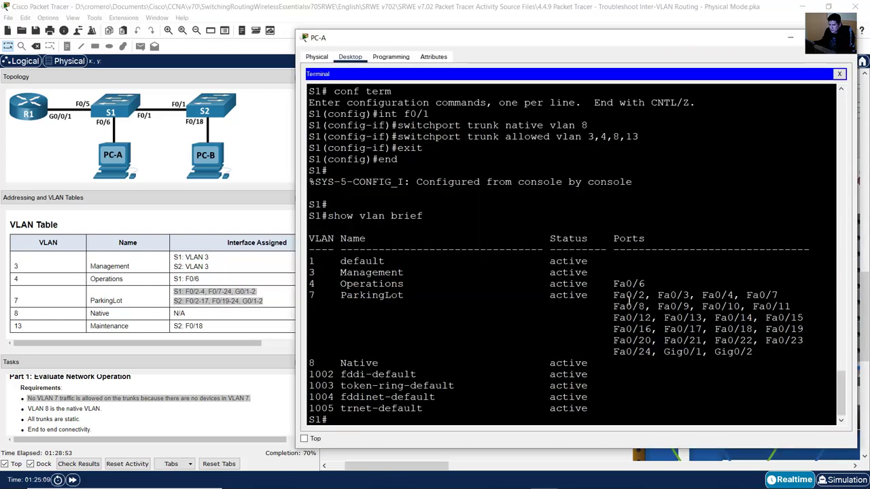
left_click_drag(614, 296, 763, 350)
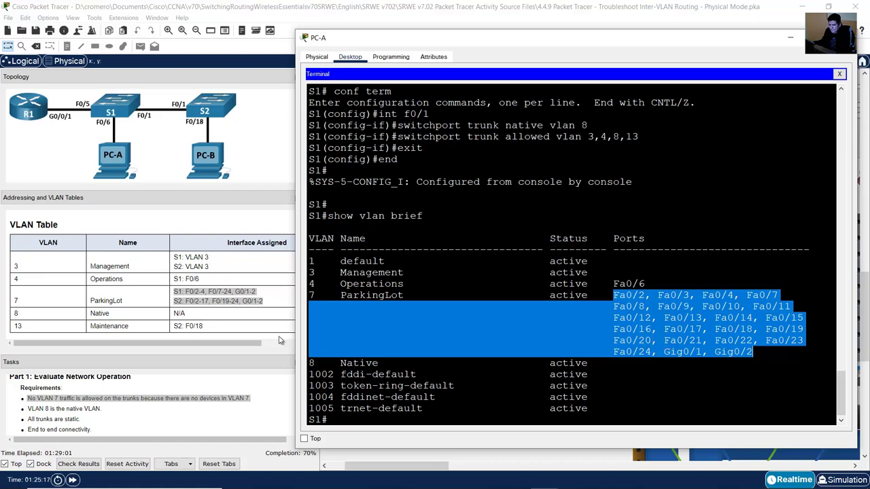
Step: Compare S1's VLAN 8 Native entry with the matching row of the VLAN Table
left_click(32, 321)
left_click_drag(89, 318, 224, 316)
left_click(806, 287)
left_click(332, 370)
left_click_drag(330, 362, 628, 365)
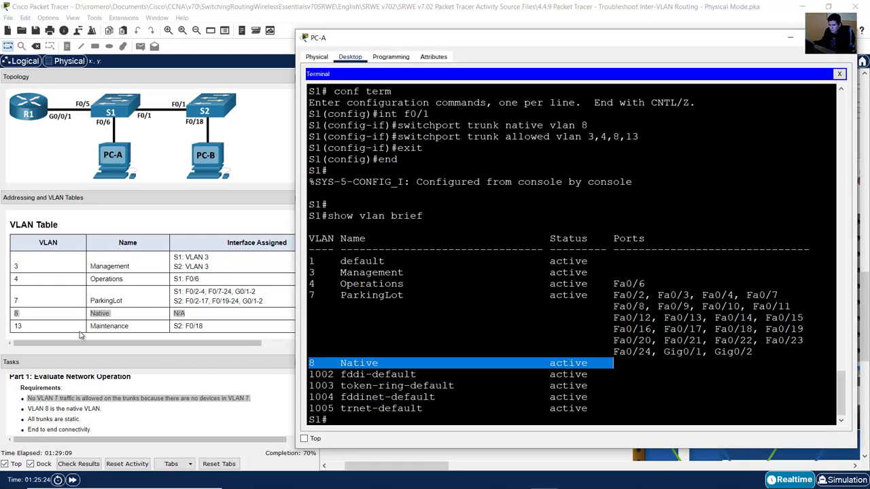
Step: Check S1's VLAN list for the VLAN 13 Maintenance entry given in the VLAN Table
left_click(68, 336)
left_click_drag(18, 327, 233, 330)
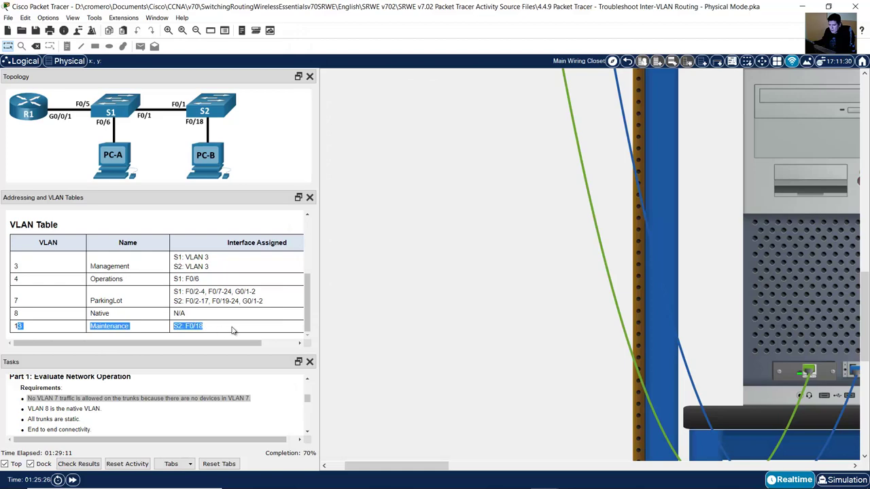
left_click(793, 297)
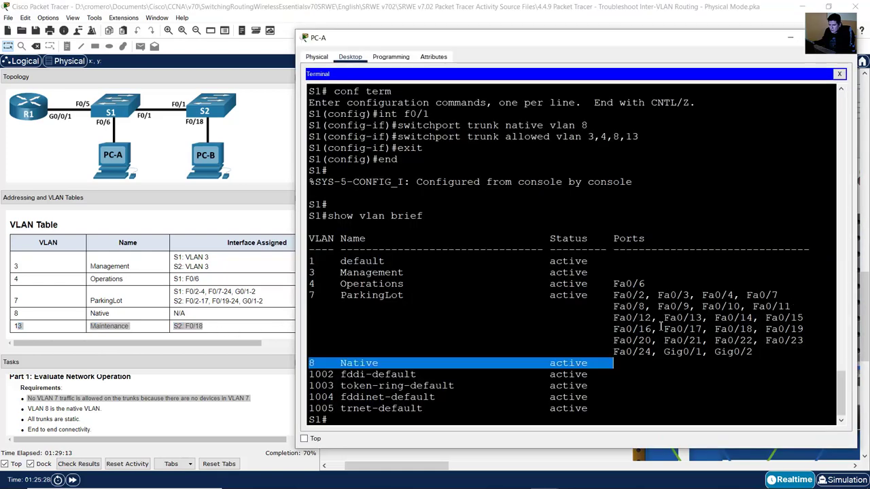
left_click_drag(310, 271, 586, 374)
left_click(480, 325)
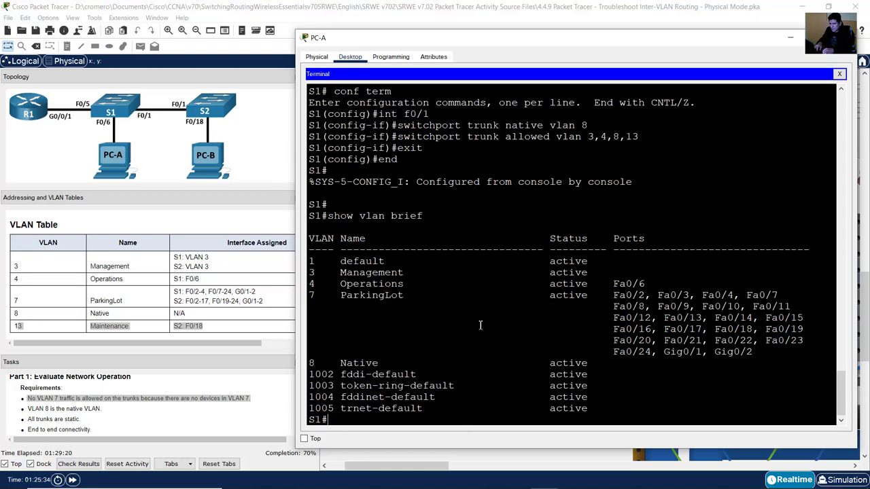
Step: Create VLAN 13 on S1, name it Maintenance, and exit VLAN configuration mode
type("conf term")
key("Return")
type("vlan 13")
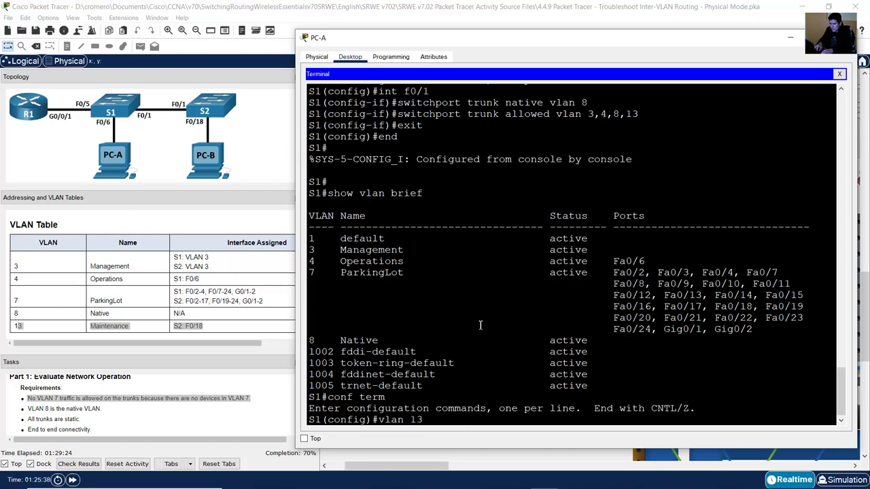
key("Return")
type("name Maintenance")
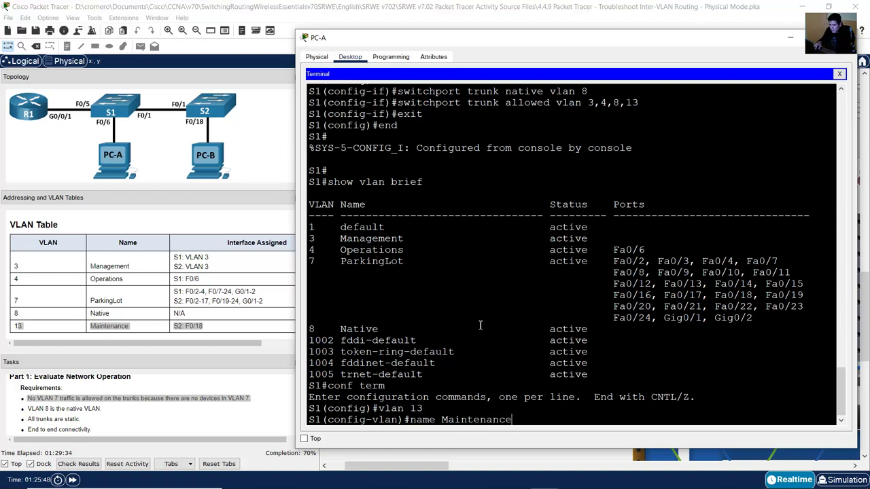
key("Return")
type("exit")
key("Return")
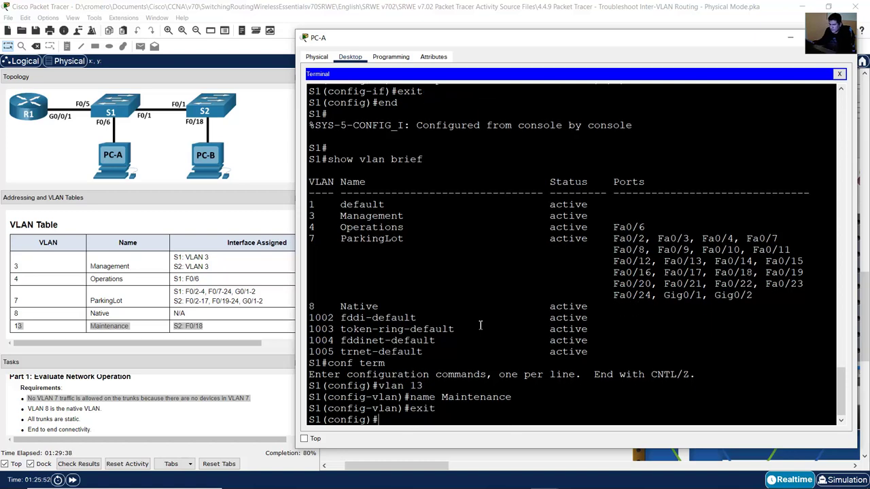
Step: Check which switch and interface the VLAN Table assigns to VLAN 13 against the switch being configured
left_click(237, 332)
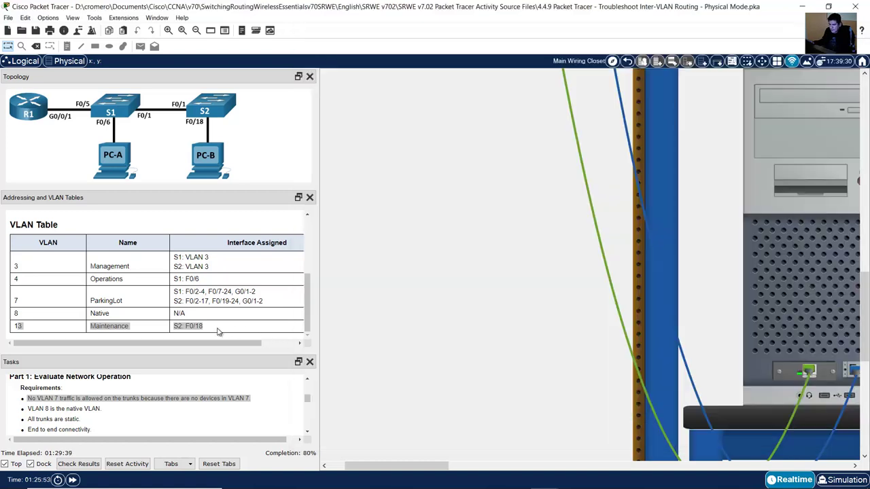
left_click_drag(193, 327, 206, 329)
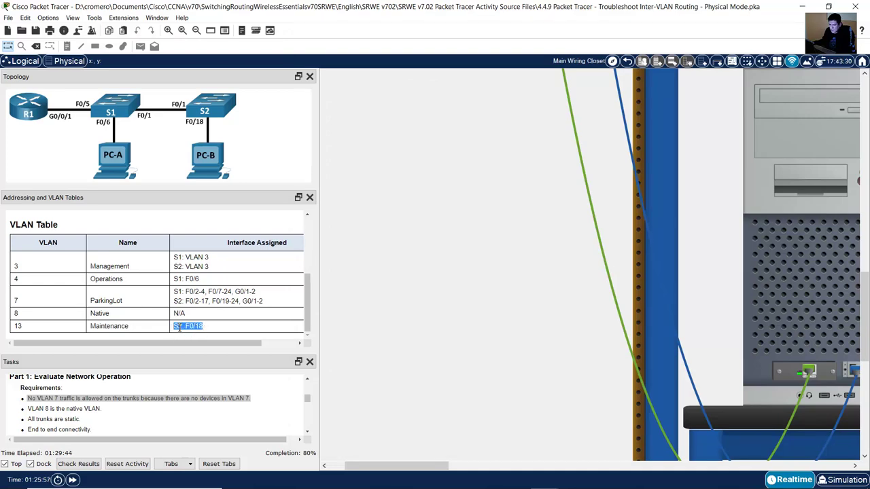
left_click(820, 325)
left_click_drag(325, 419, 308, 420)
left_click(185, 340)
left_click_drag(205, 329, 175, 330)
Step: Compare the VLAN number and name entered on S1 with the VLAN 13 Maintenance row
left_click(147, 334)
left_click_drag(20, 326, 128, 328)
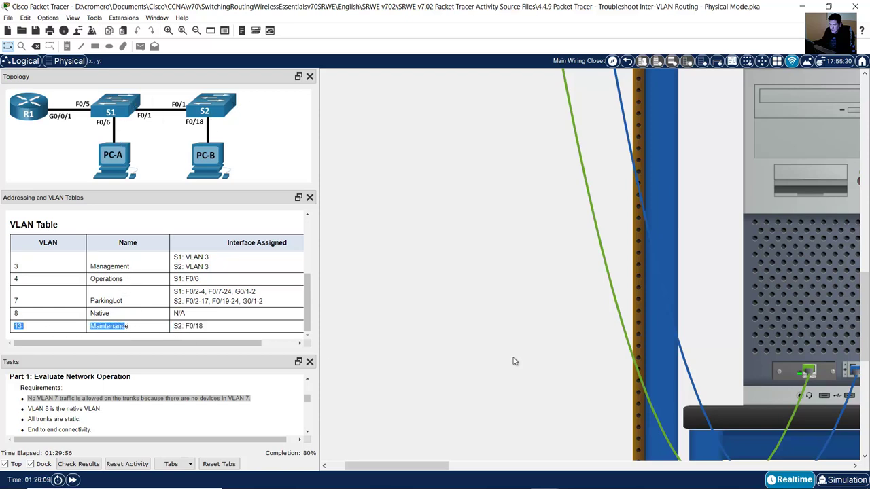
left_click(772, 325)
left_click_drag(317, 381, 417, 417)
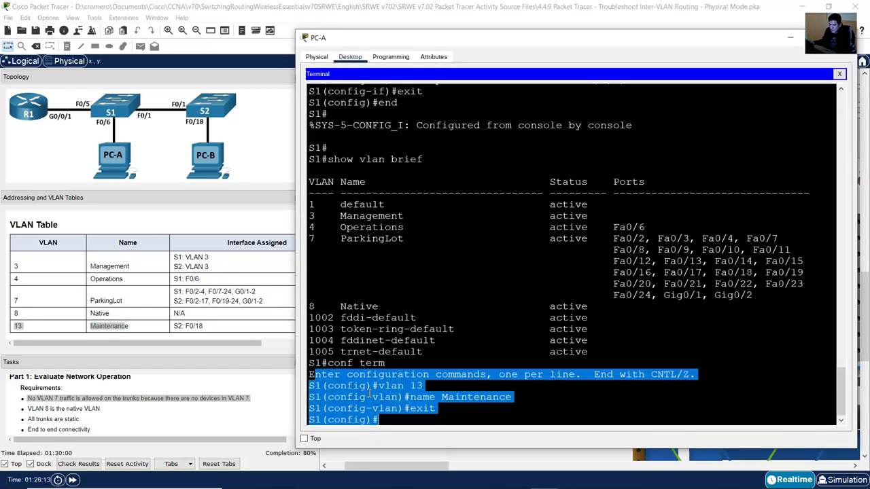
left_click(369, 393)
left_click_drag(315, 385, 400, 417)
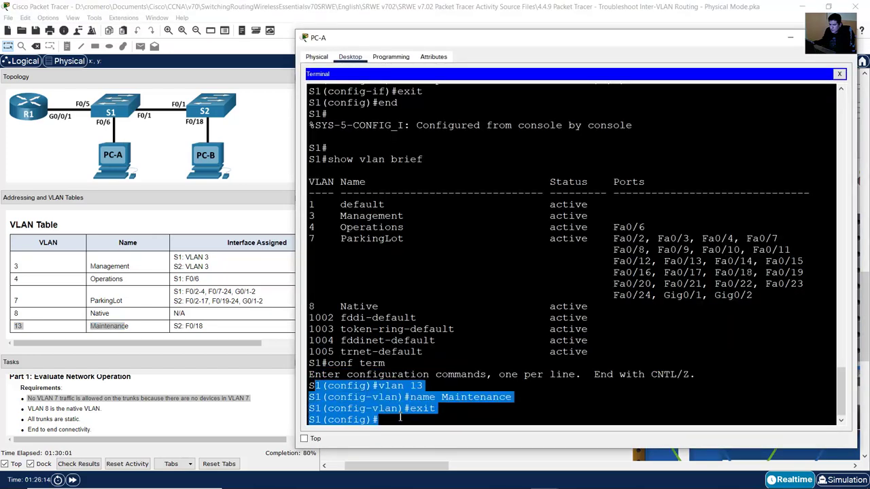
left_click(491, 397)
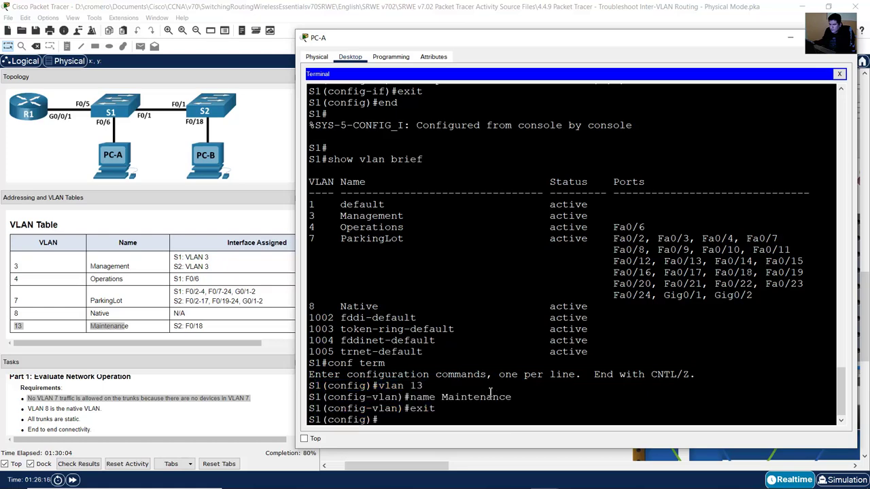
Step: Compare the IP address and subnet mask of S1's VLAN 3 interface with S1's row in the addressing table
scroll(520, 334, "up", 15)
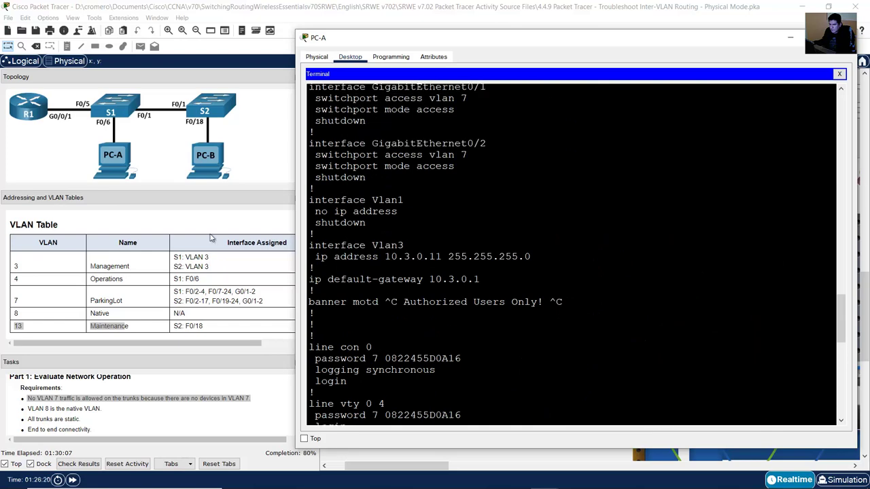
scroll(223, 238, "up", 5)
left_click(21, 263)
left_click_drag(21, 263, 269, 267)
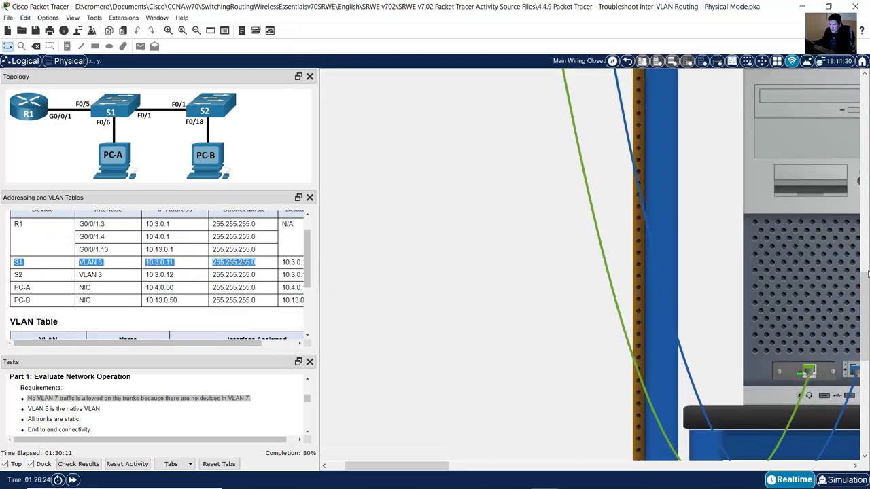
key("alt+Tab")
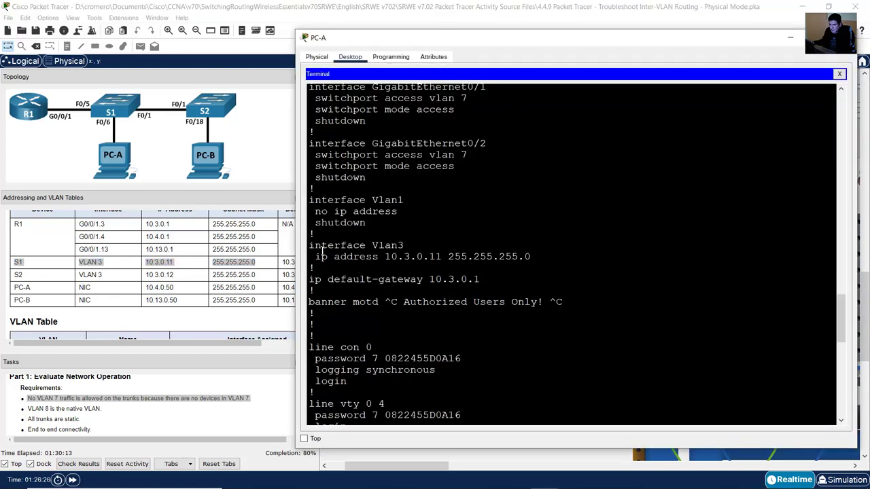
double_click(329, 253)
left_click_drag(373, 245, 413, 247)
left_click(107, 268)
left_click_drag(80, 265, 103, 265)
key("alt+Tab")
left_click(375, 266)
left_click_drag(355, 262, 441, 269)
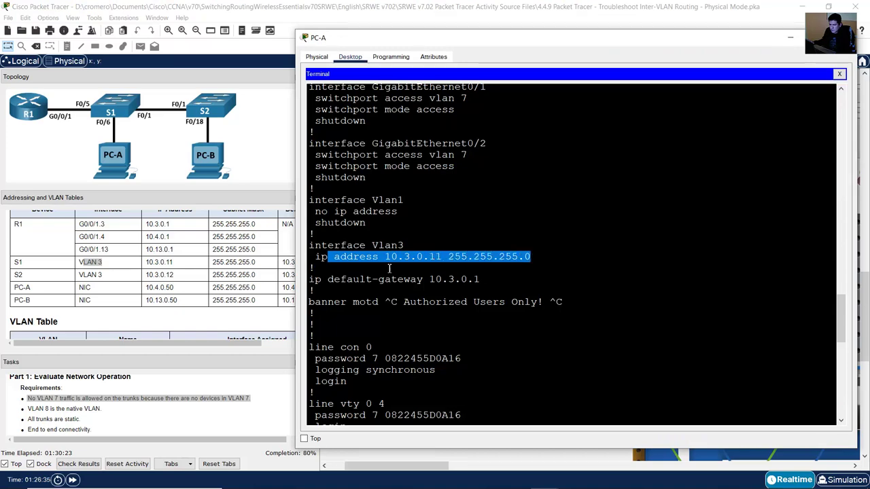
Step: Compare S1's configured default gateway with the addressing table and go back over the latest console output
left_click(267, 342)
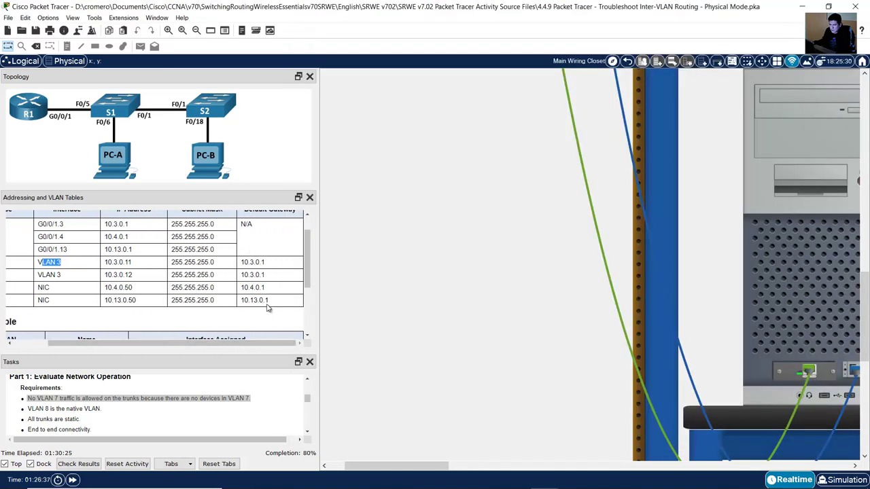
left_click_drag(250, 263, 272, 267)
left_click(272, 268)
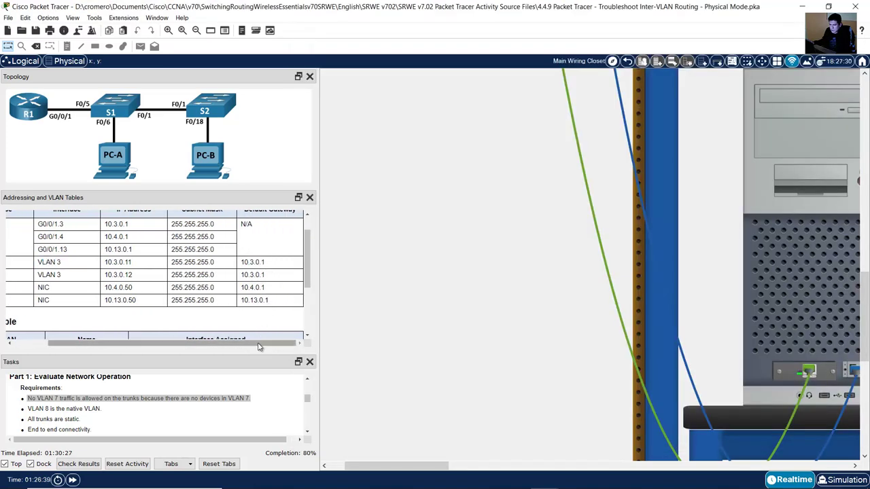
left_click_drag(246, 345, 209, 345)
key("alt+Tab")
left_click(352, 285)
left_click_drag(333, 280, 484, 293)
left_click(530, 327)
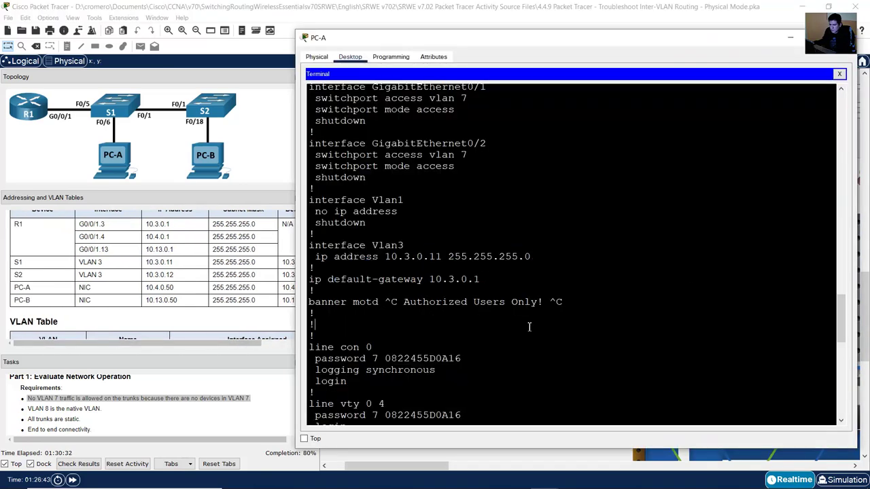
type("conf term int f0/1 switchport trunk native vlan 8 switchport trunk allowed vlan 3,4,8,13 exit end show vlan brief conf term vlan 13 name Maintenance exit")
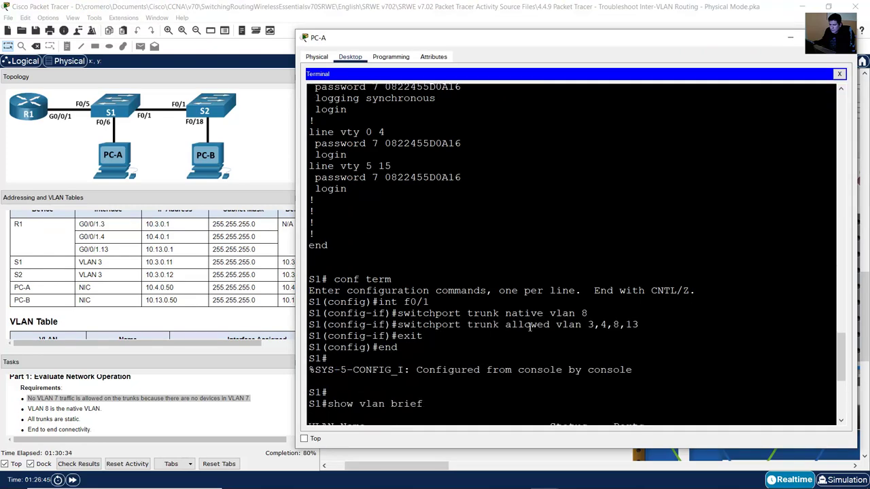
scroll(532, 327, "up", 20)
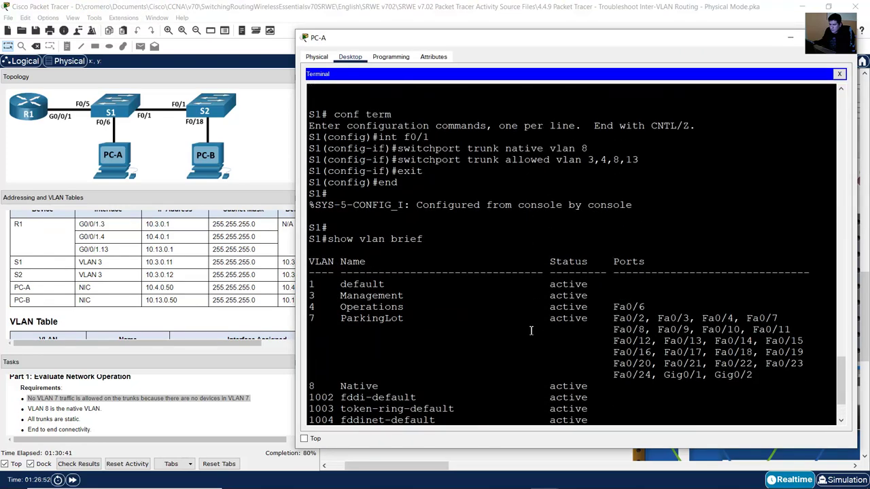
Step: Review the access VLAN, port mode and shutdown lines of S1's unused ports, FastEthernet0/22 to GigabitEthernet0/2, in the running configuration
scroll(532, 331, "up", 4)
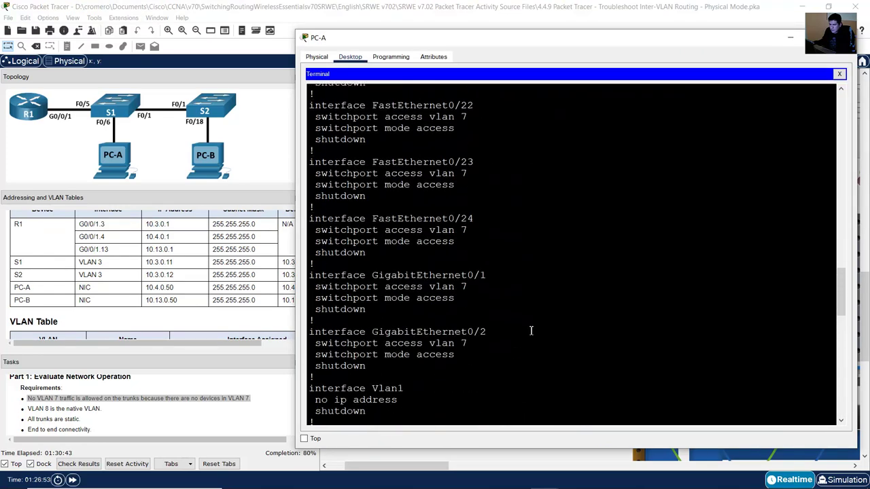
left_click_drag(342, 162, 403, 199)
left_click(327, 156)
left_click_drag(343, 163, 482, 255)
left_click(425, 175)
left_click_drag(315, 174, 474, 173)
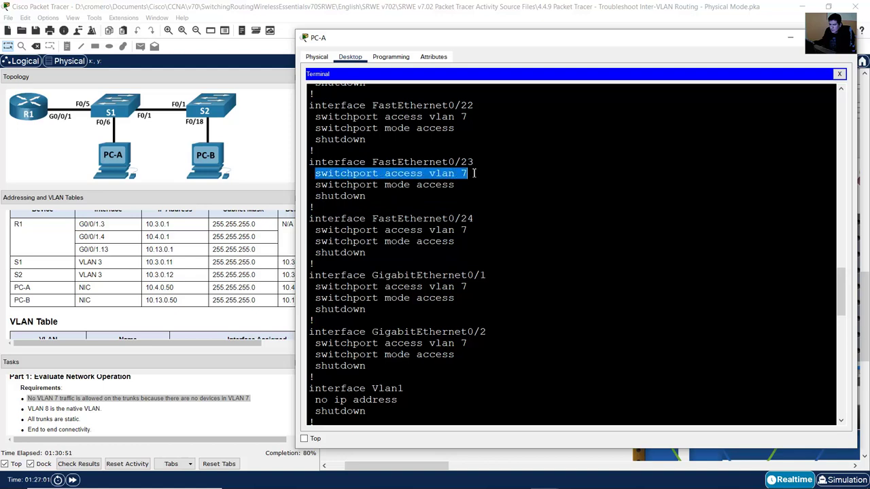
left_click_drag(355, 182, 466, 188)
left_click_drag(323, 196, 400, 196)
left_click_drag(330, 260, 381, 275)
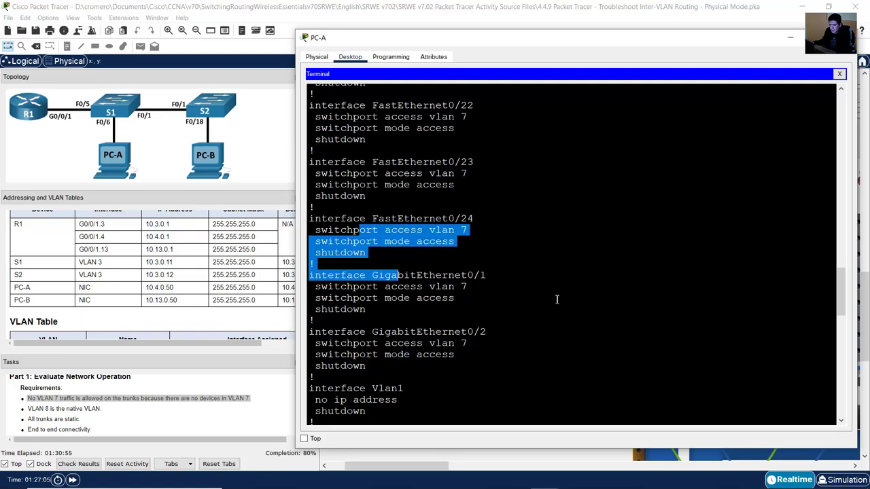
scroll(568, 324, "down", 15)
scroll(569, 324, "down", 3)
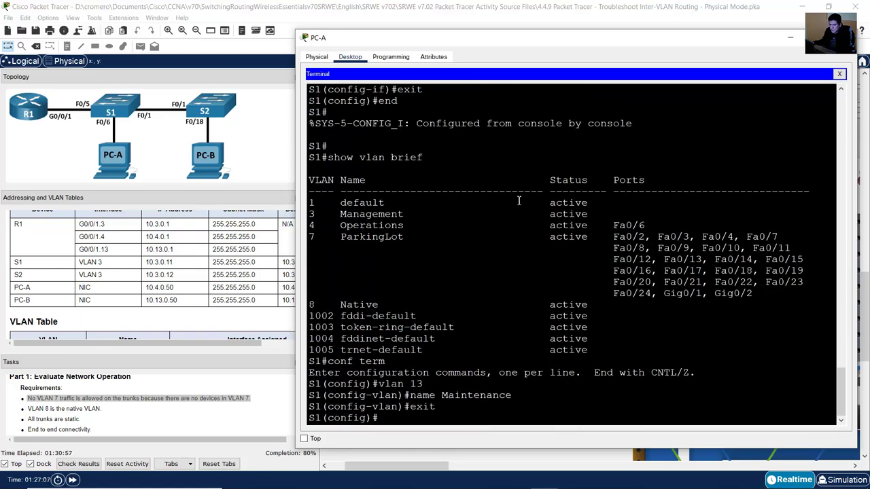
Step: Close PC-A's window and pick up a console cable from the wiring closet's cable pegboard
key("alt+F4")
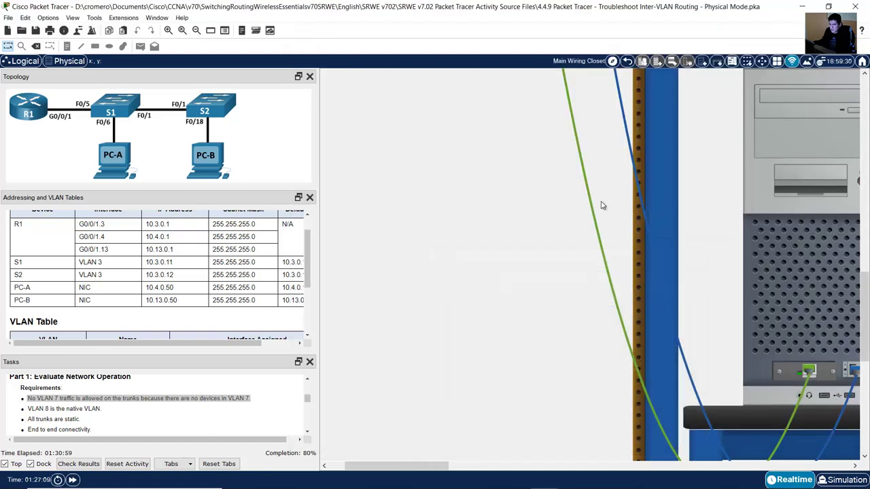
scroll(714, 232, "up", 5)
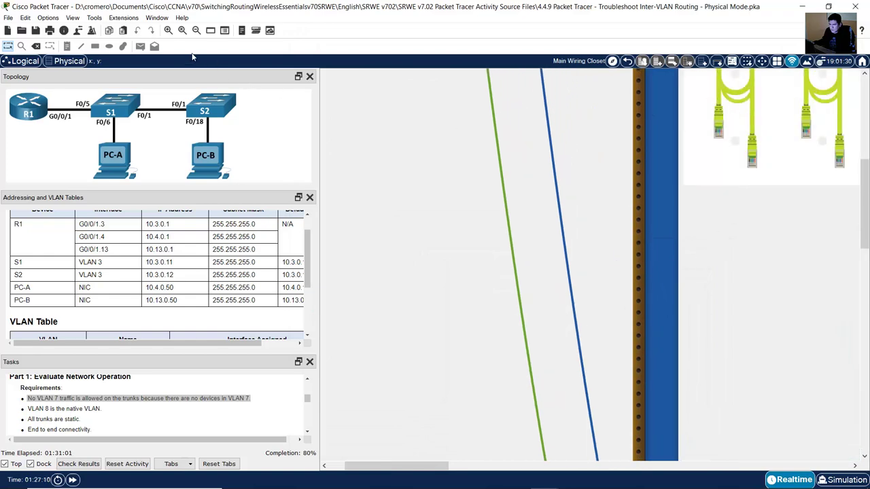
left_click(198, 30)
left_click(197, 29)
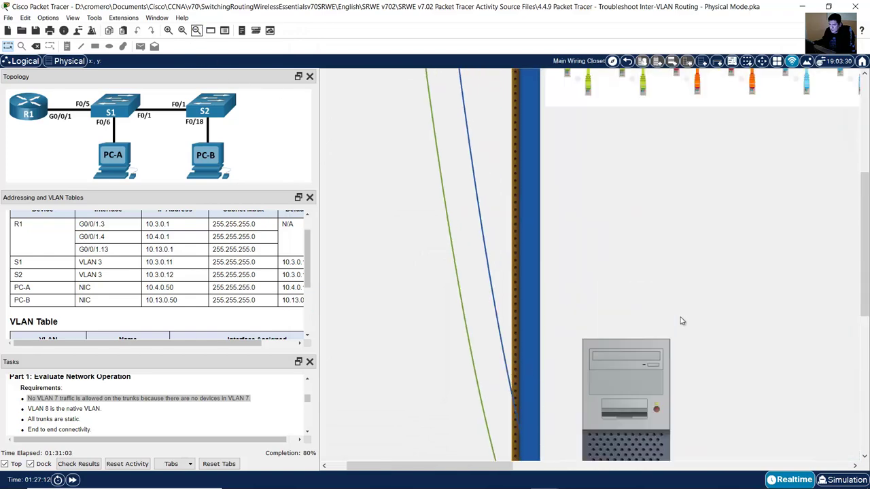
scroll(684, 324, "up", 1)
left_click_drag(491, 465, 726, 465)
scroll(730, 341, "down", 10)
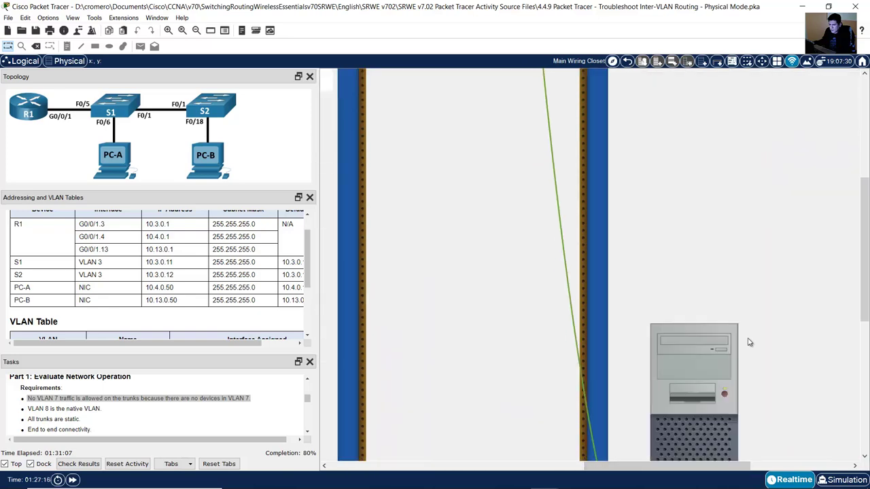
scroll(741, 331, "up", 1)
scroll(720, 309, "up", 10)
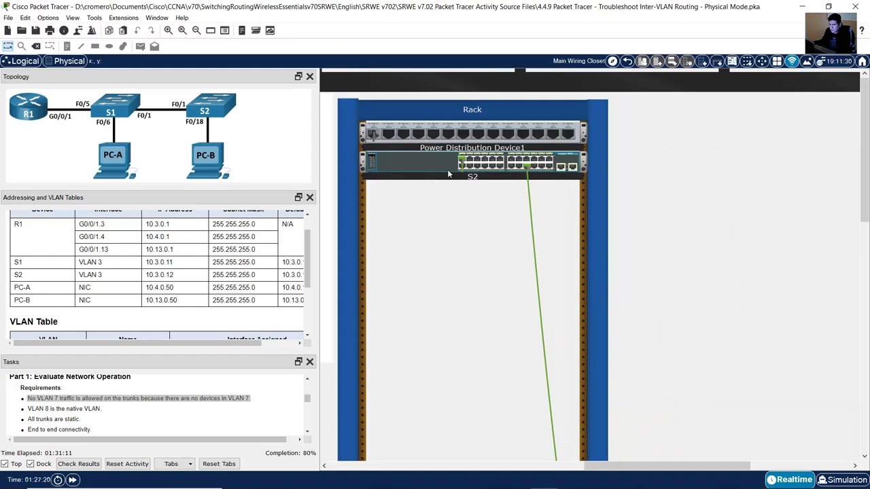
left_click_drag(647, 466, 498, 466)
left_click(568, 295)
Step: Connect the console cable from PC-B's RS 232 port to the console port on the rear of S2
left_click_drag(562, 466, 705, 464)
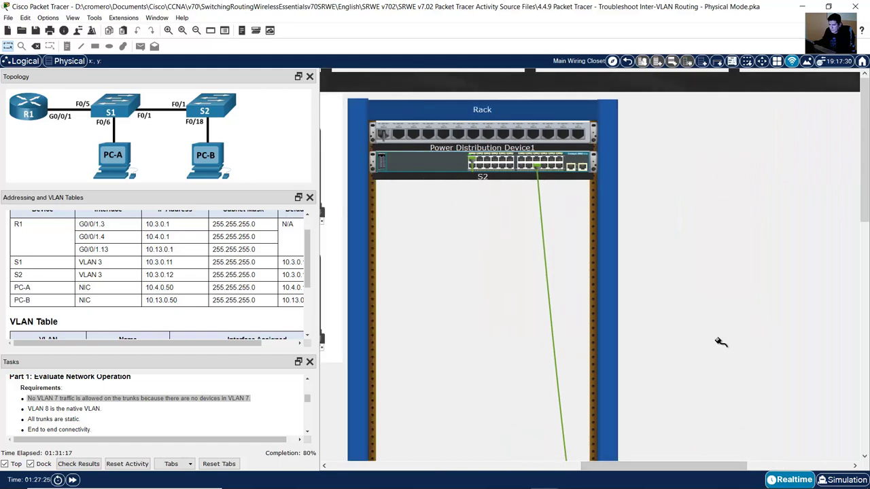
scroll(722, 326, "down", 10)
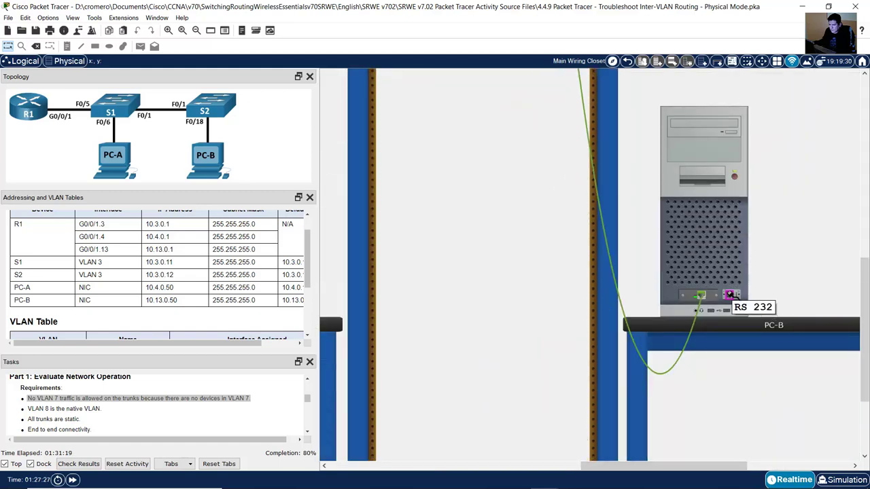
scroll(731, 295, "up", 10)
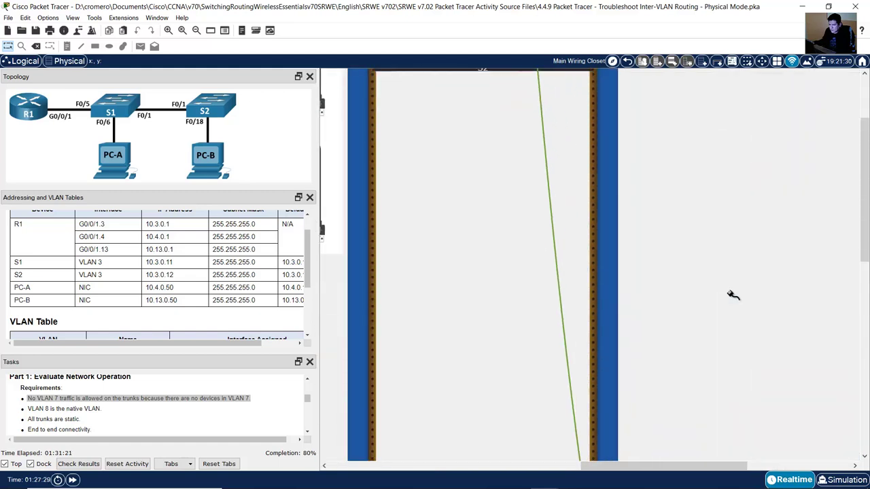
right_click(439, 167)
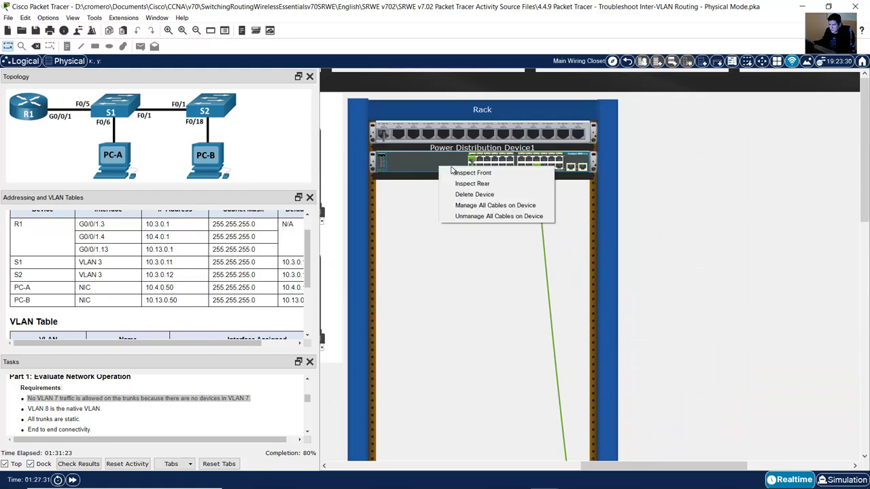
left_click(484, 182)
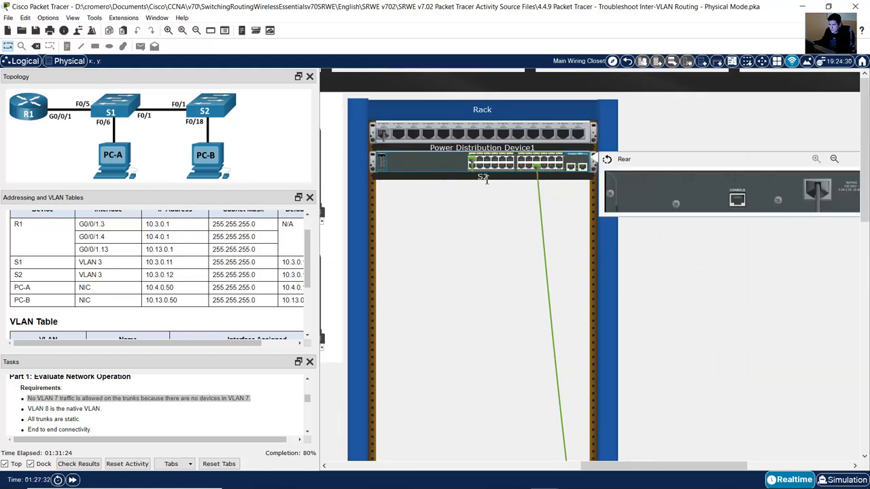
left_click(738, 198)
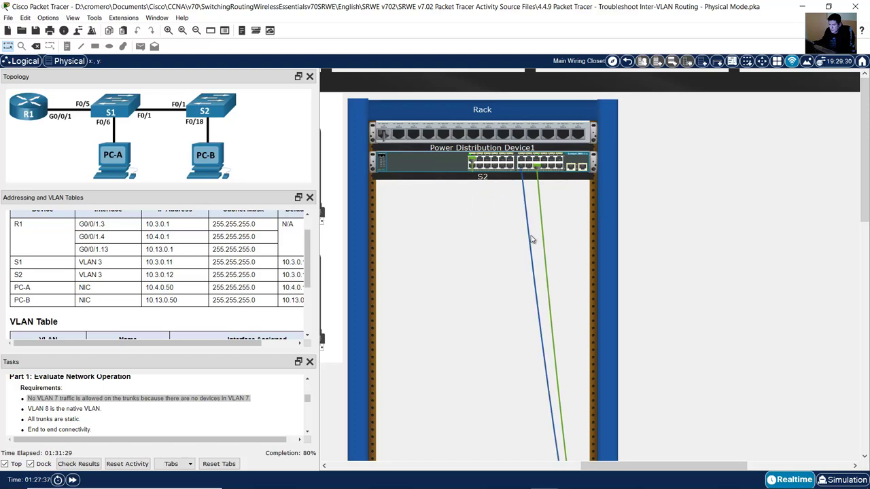
Step: Start a terminal session on PC-B with the default port settings at 9600 bits per second, in an enlarged window
scroll(532, 239, "down", 10)
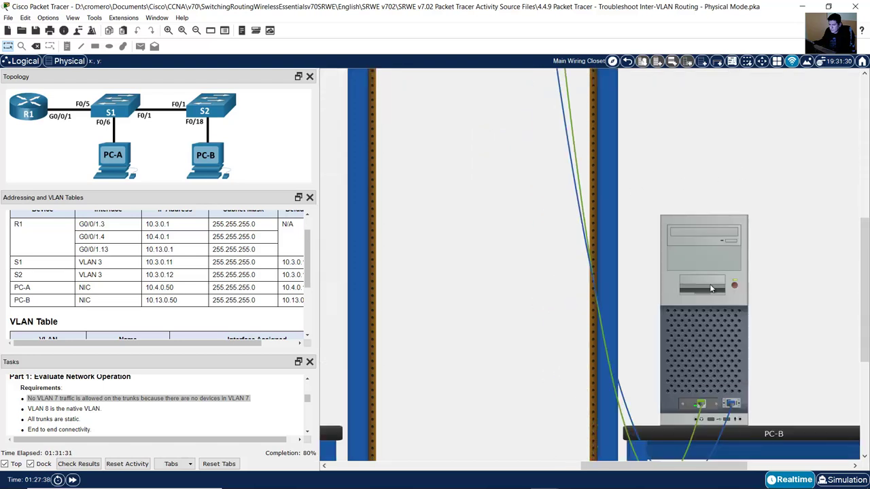
scroll(553, 248, "down", 2)
scroll(727, 304, "up", 2)
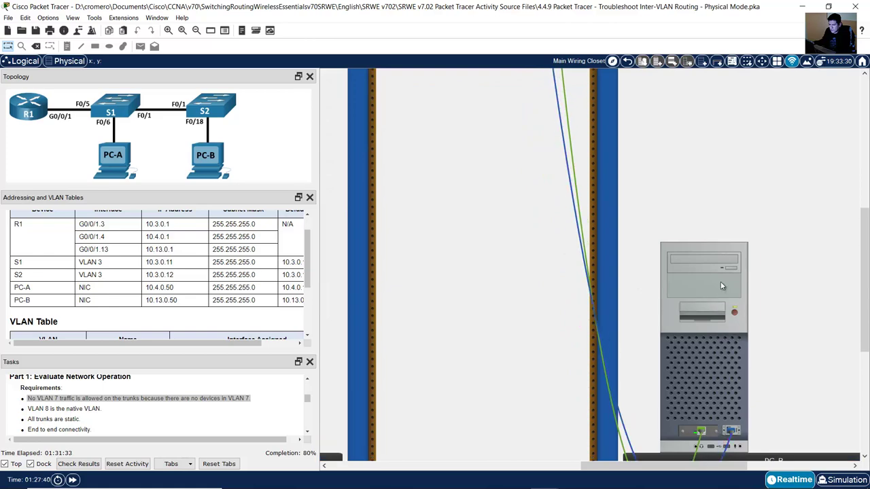
left_click(718, 276)
left_click(334, 108)
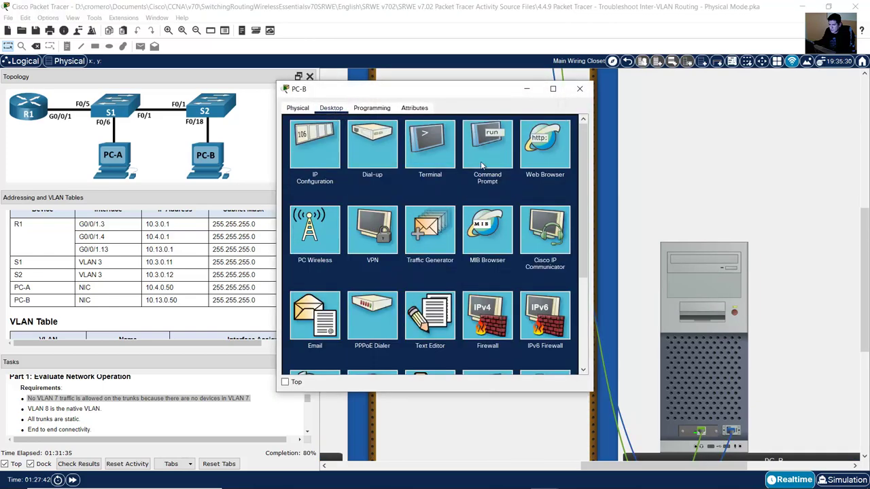
left_click(486, 147)
left_click(576, 125)
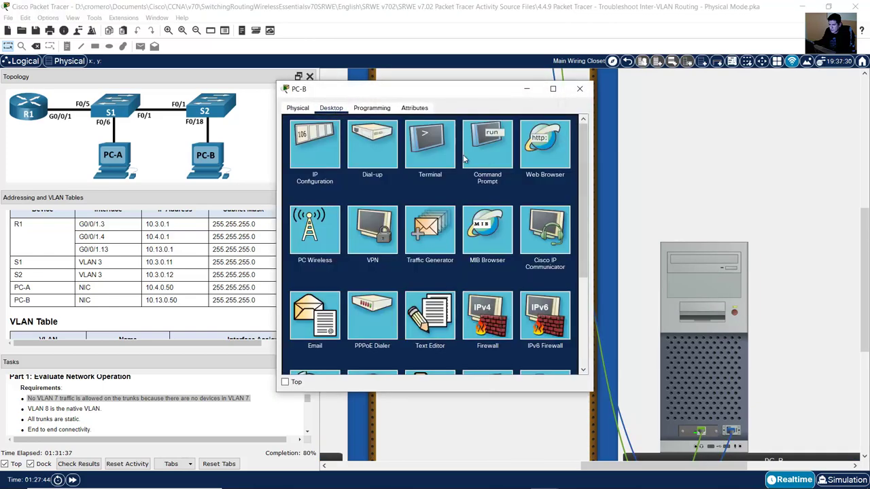
left_click(443, 146)
left_click_drag(498, 94, 761, 154)
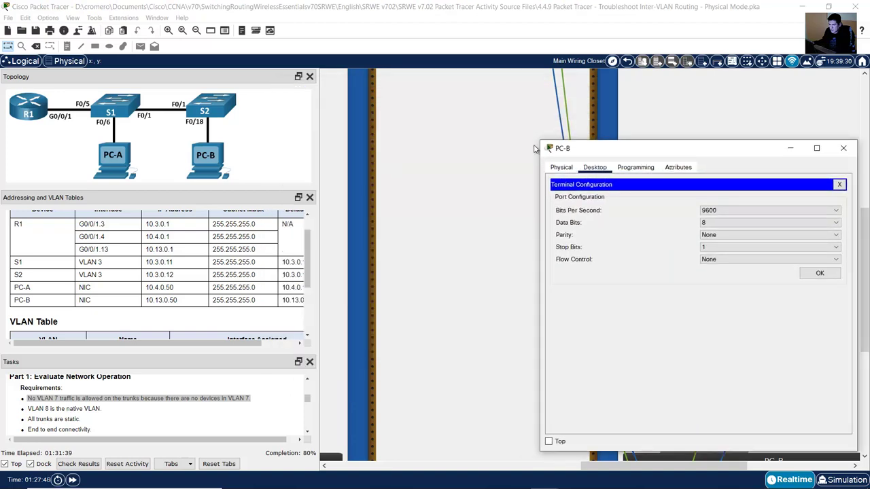
left_click_drag(541, 141, 334, 61)
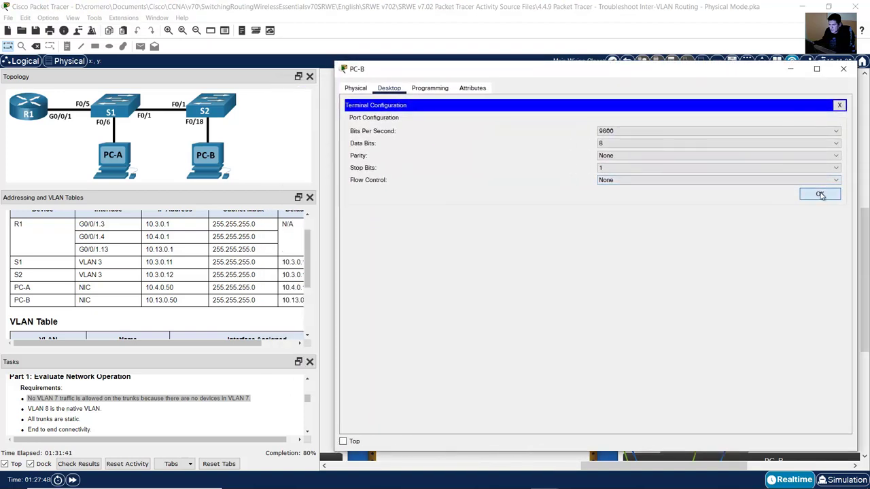
left_click(819, 194)
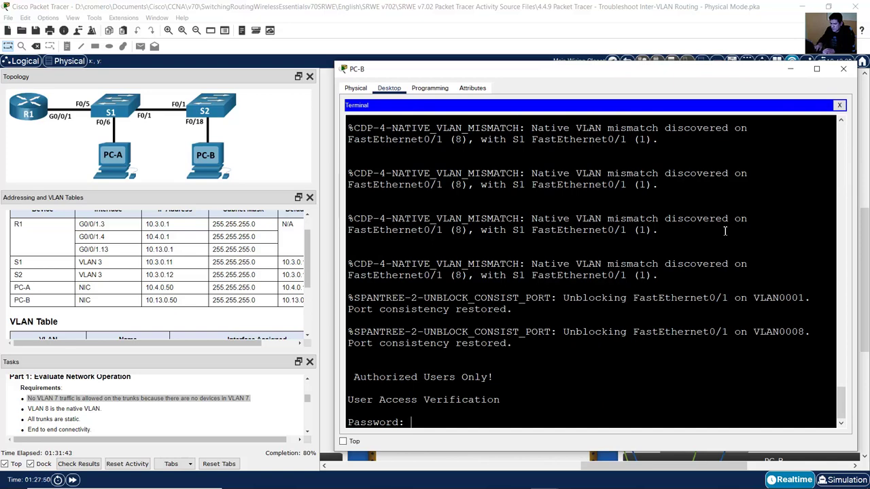
Step: Log in to S2 with the console password and enter privileged EXEC mode with the enable password
key("Return")
type("en")
key("Return")
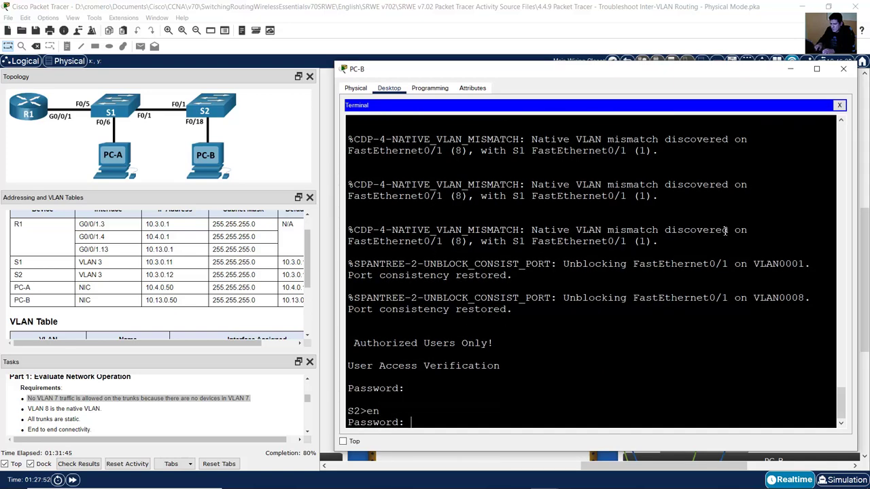
key("Return")
Step: Display S2's complete running configuration with show run and go back to its FastEthernet0/1 section
type("show run")
key("Return")
key("space")
key("space")
key("space")
key("space")
key("space")
key("space")
key("space")
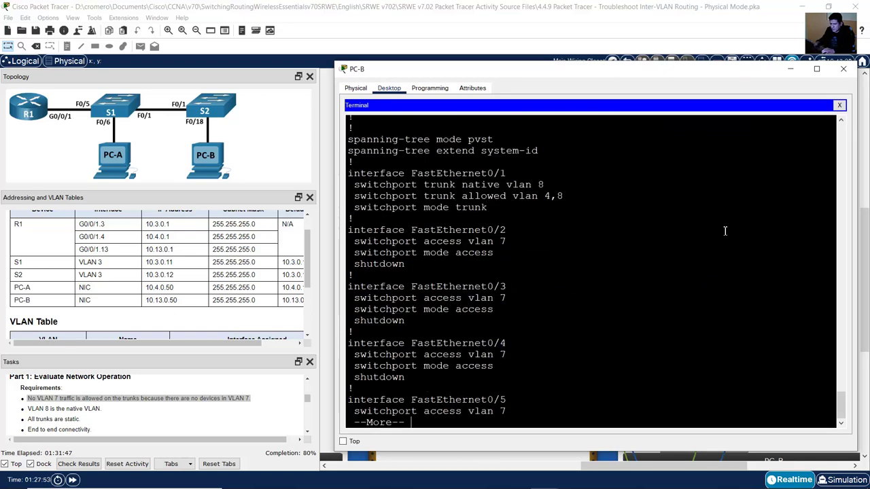
key("space")
scroll(612, 300, "up", 6)
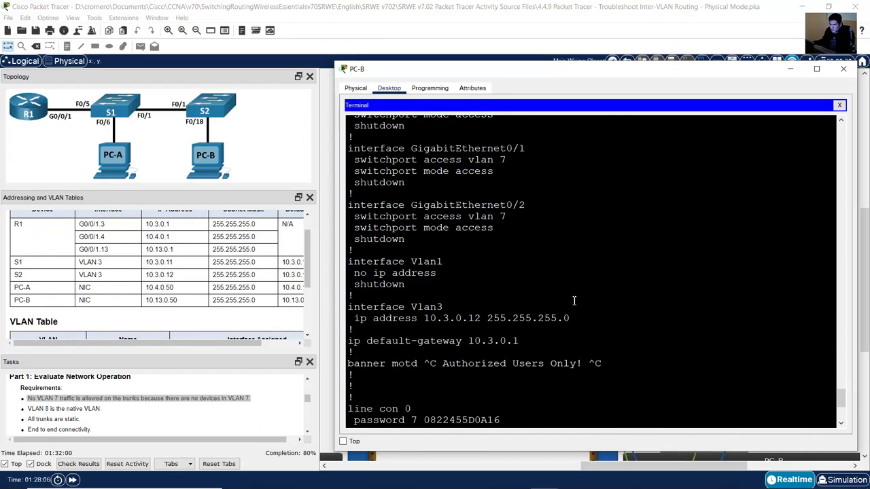
scroll(577, 310, "up", 6)
scroll(577, 309, "up", 20)
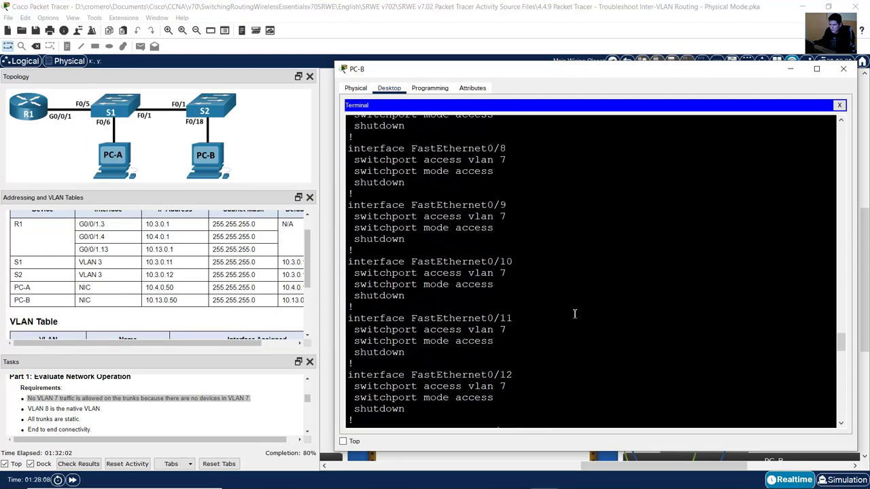
scroll(571, 310, "up", 6)
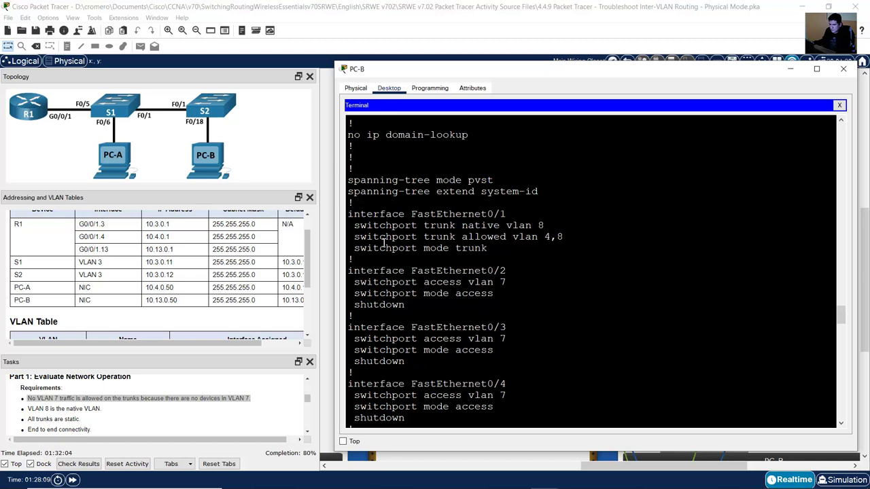
Step: Check the native VLAN, allowed VLAN list and trunk mode configured on S2's FastEthernet0/1
left_click_drag(360, 213, 553, 224)
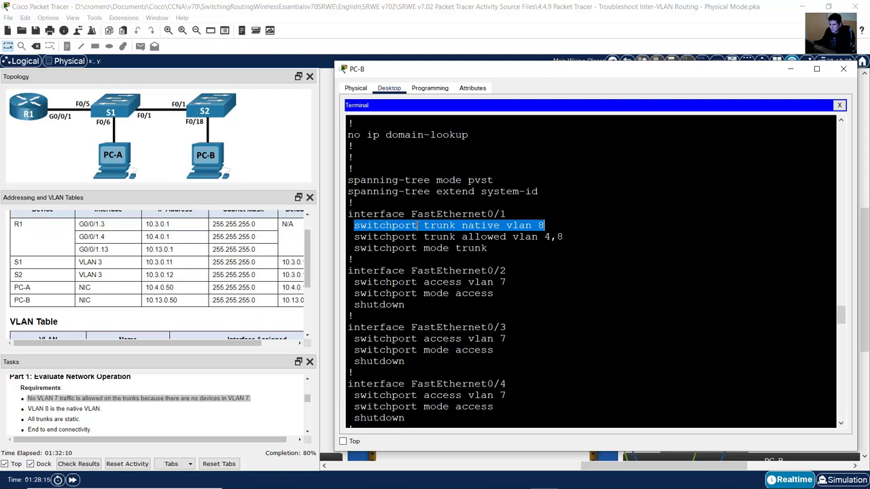
left_click(362, 225)
left_click_drag(360, 215, 568, 228)
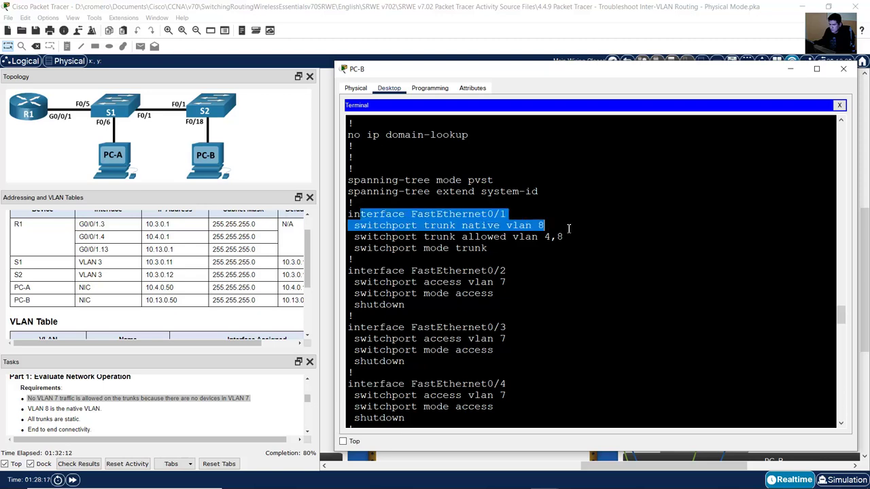
left_click_drag(360, 237, 569, 236)
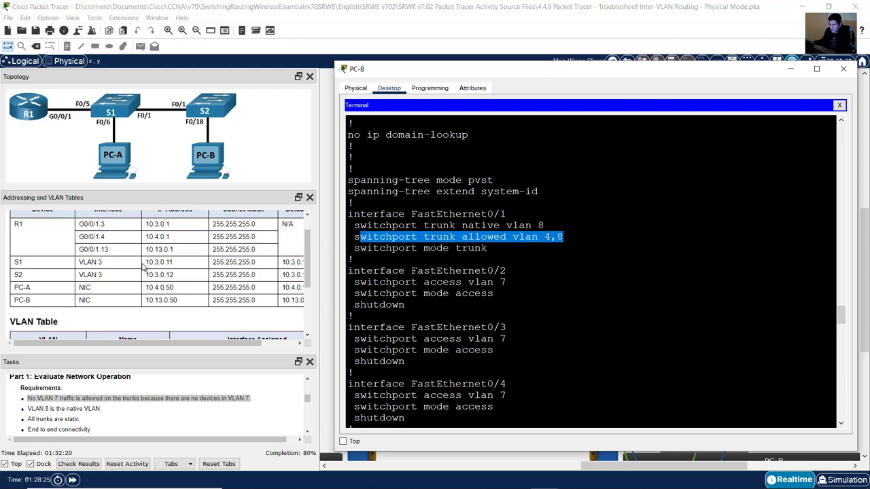
left_click(536, 263)
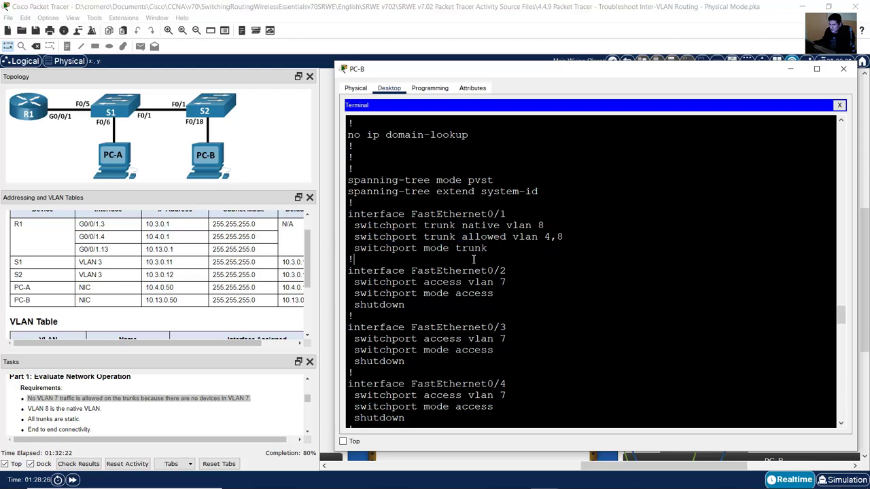
left_click_drag(361, 249, 492, 248)
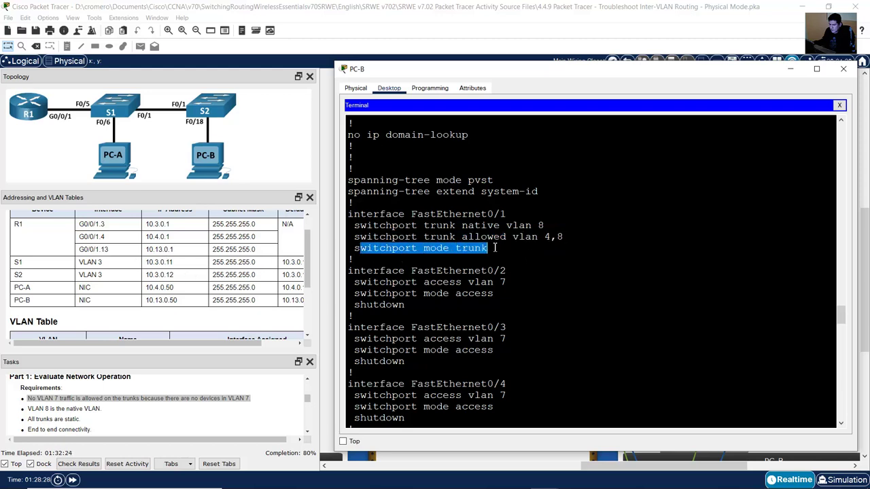
left_click(496, 248)
Step: Compare the allowed VLAN list on S2's FastEthernet0/1 trunk with the VLANs in the VLAN Table
left_click_drag(355, 236, 562, 236)
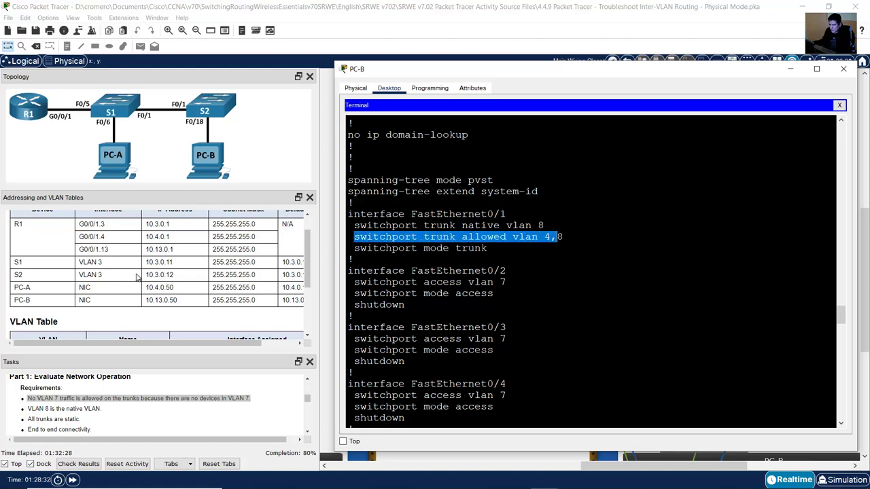
scroll(136, 277, "down", 3)
left_click(36, 279)
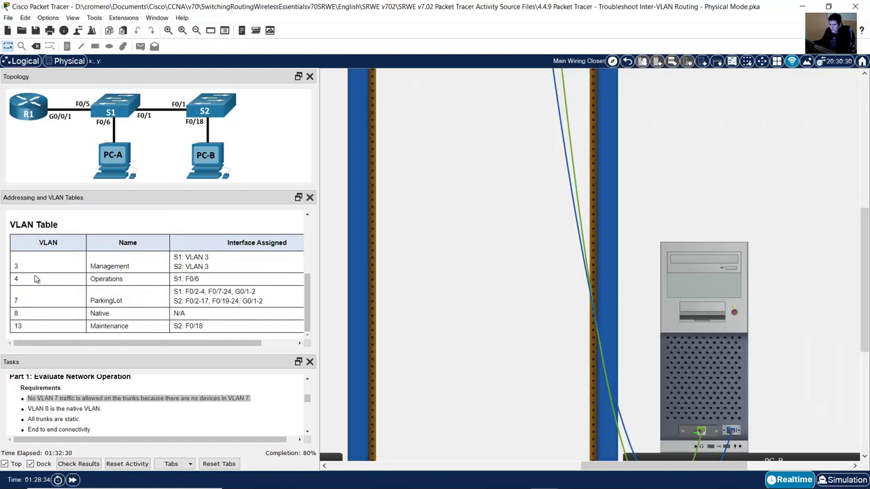
left_click_drag(36, 278, 34, 278)
mouse_move(19, 314)
left_mouse_down()
mouse_move(32, 333)
mouse_move(21, 320)
left_mouse_up()
left_click(680, 306)
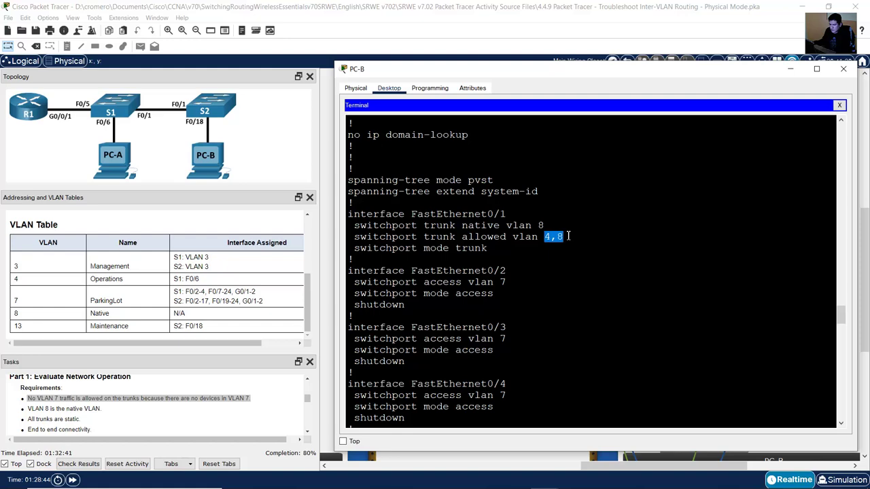
Step: Allow VLANs 3,4,8,13 on S2's F0/1 trunk, checking the ParkingLot row in the VLAN Table, and exit interface configuration
scroll(615, 293, "down", 20)
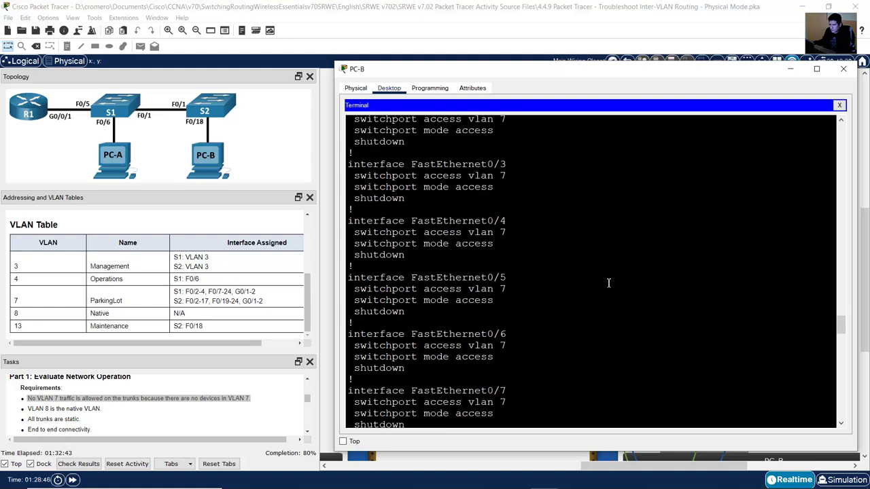
scroll(620, 302, "down", 8)
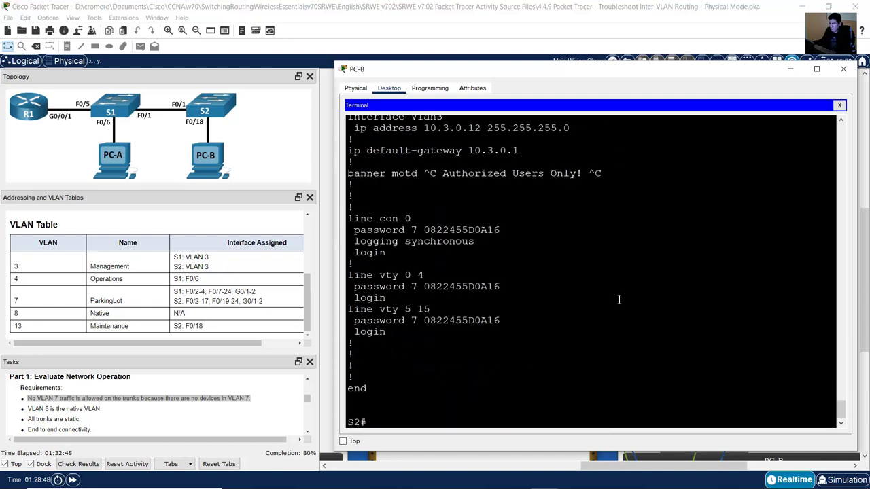
type("conf term")
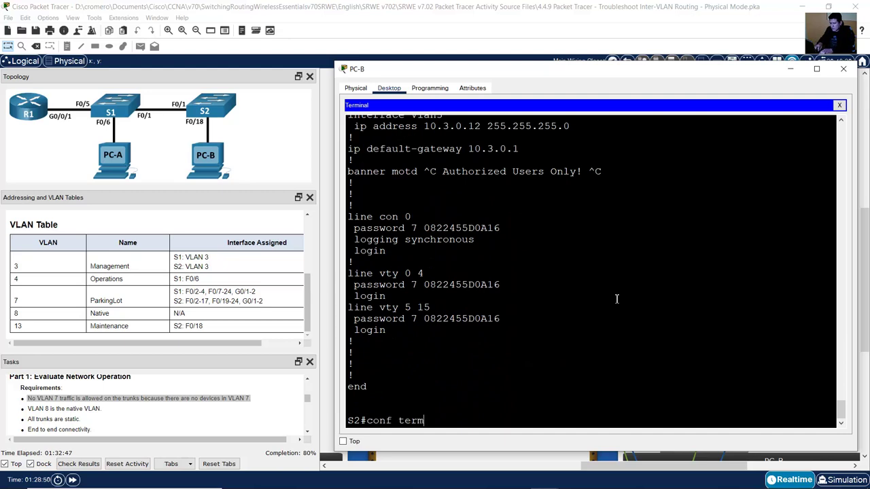
key("Return")
type("int f0/1")
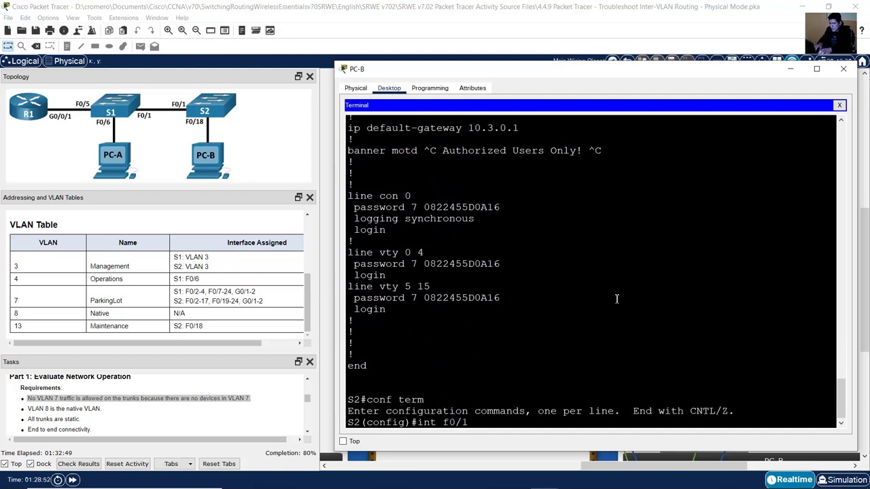
key("Return")
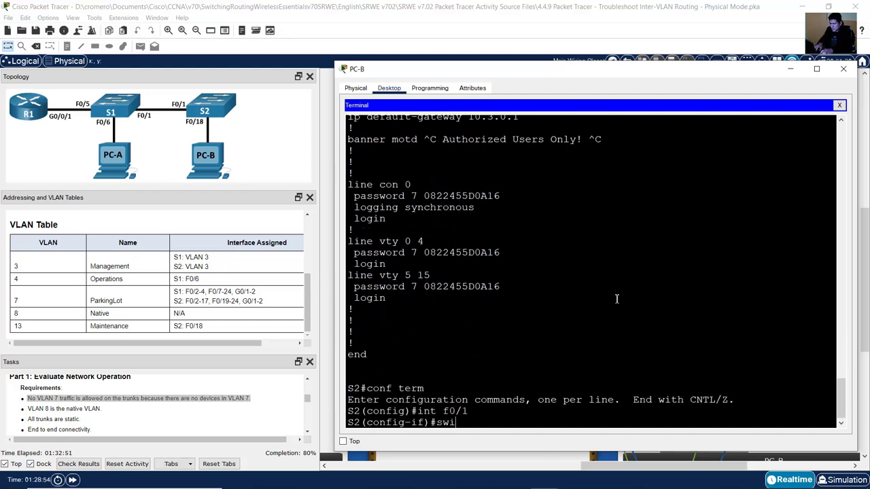
type("switchport trunk allowed vlan 3,4,")
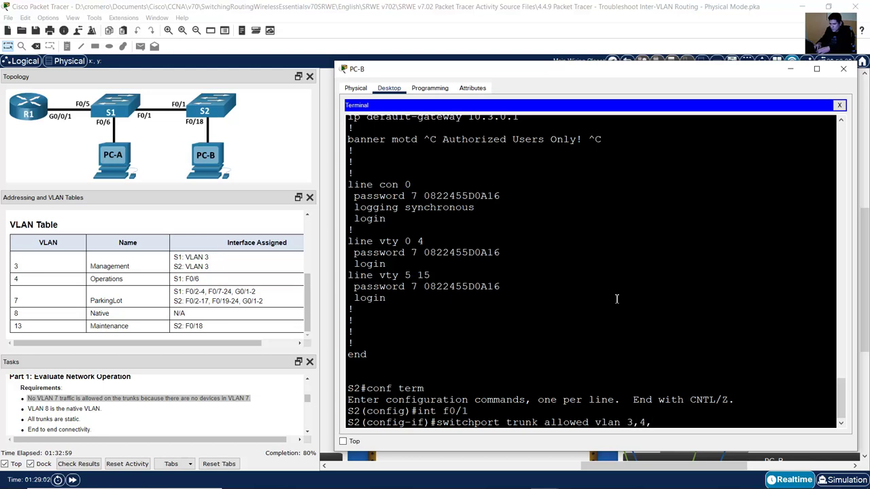
type("13")
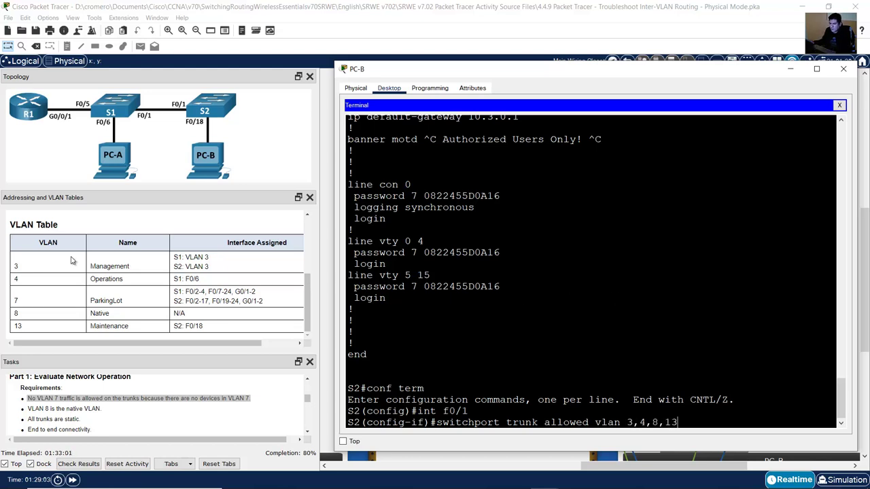
left_click(24, 309)
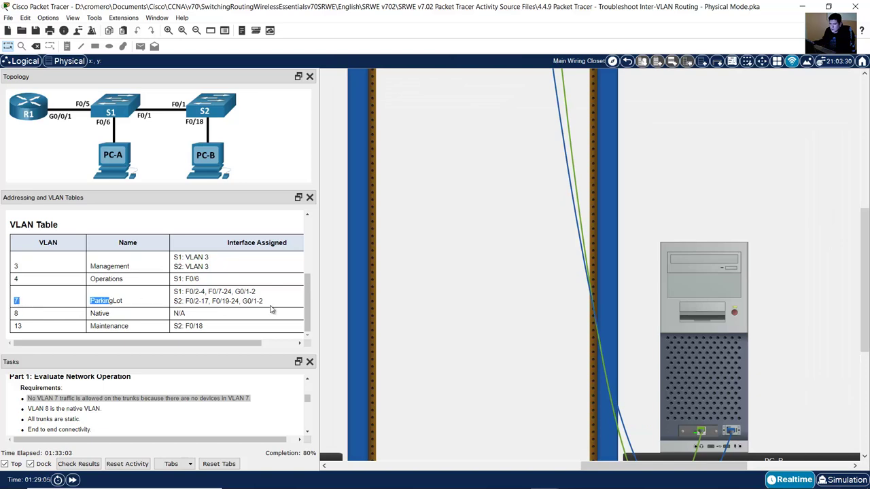
left_click_drag(16, 300, 259, 309)
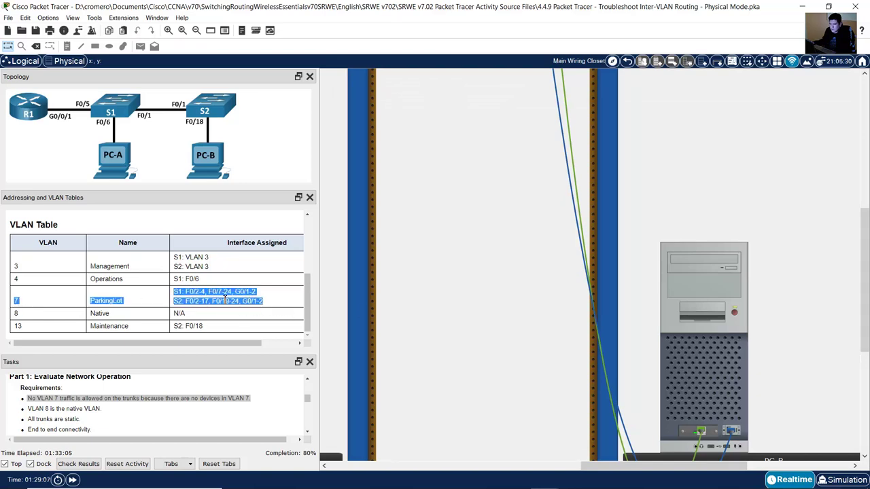
left_click(700, 328)
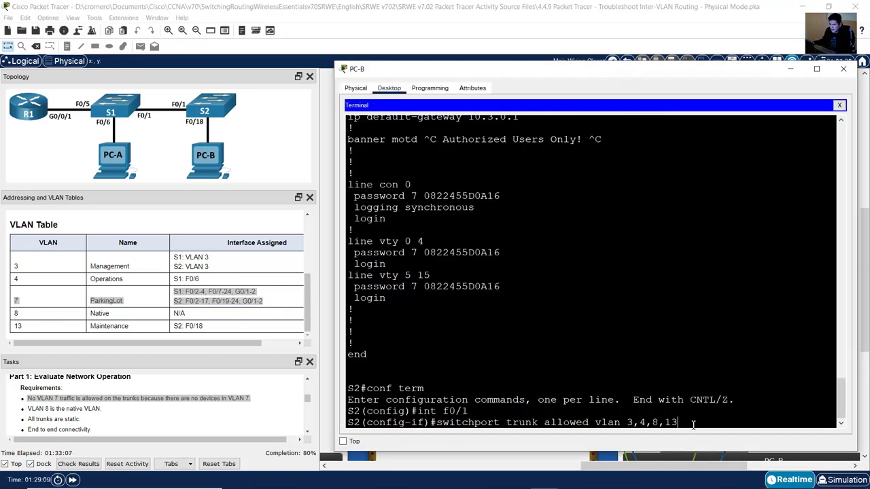
key("Return")
type("exit")
key("Return")
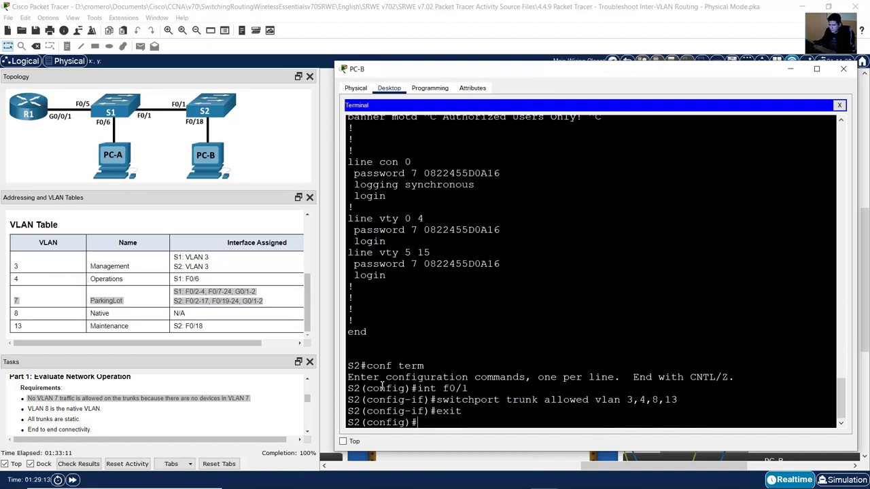
Step: Compare S2's Vlan3 IP address and default gateway in the running configuration with the S2 row of the Addressing Table
left_click(461, 359)
scroll(464, 359, "up", 4)
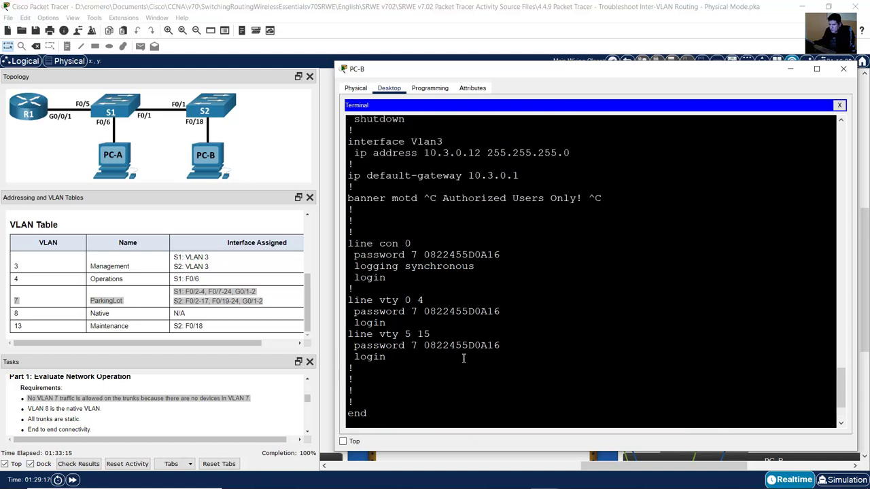
left_click_drag(367, 199, 523, 238)
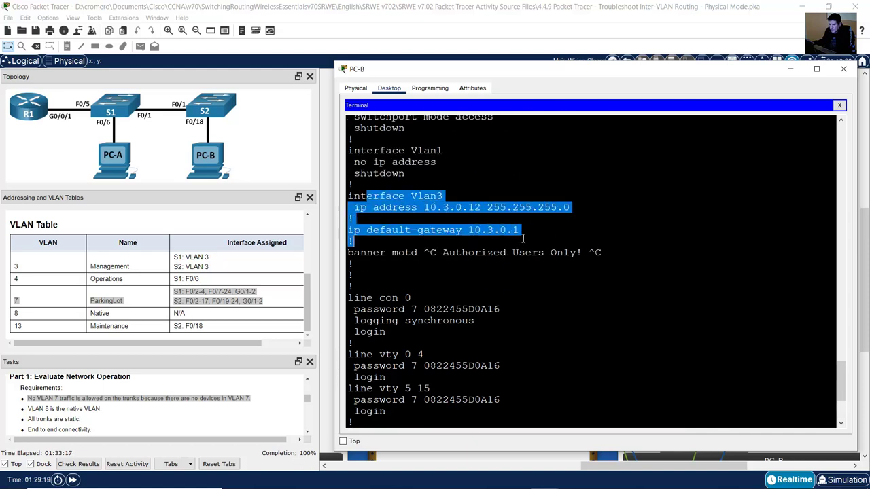
scroll(183, 307, "up", 4)
scroll(184, 307, "down", 1)
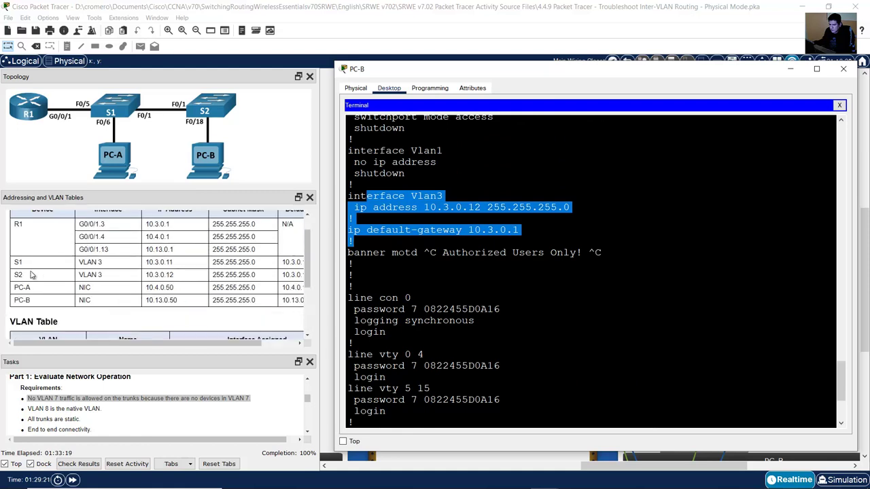
left_click_drag(18, 274, 303, 276)
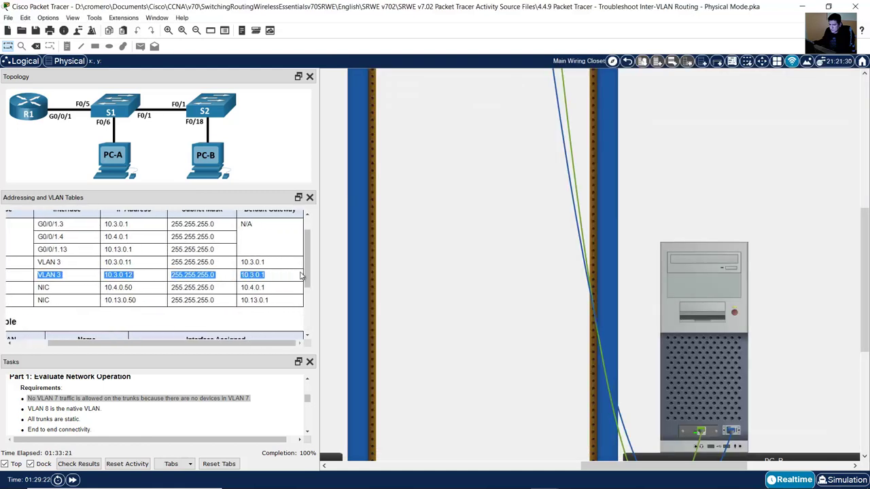
left_click_drag(192, 342, 153, 342)
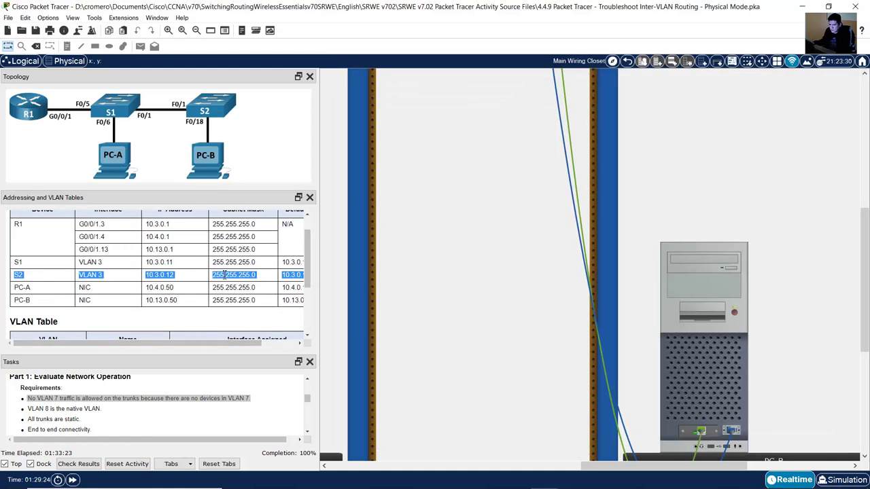
left_click(711, 324)
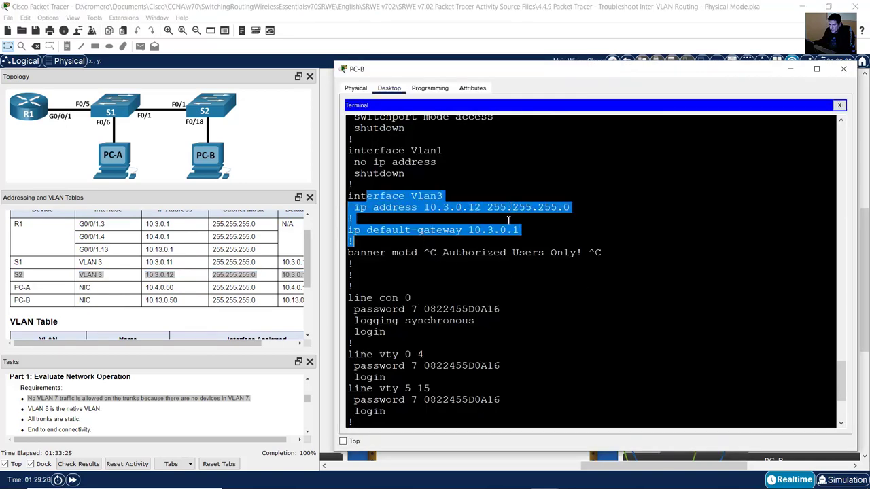
Step: Review the VLAN Table, end configuration mode on S2 and list its VLANs with show vlan brief in a widened terminal
scroll(146, 309, "down", 5)
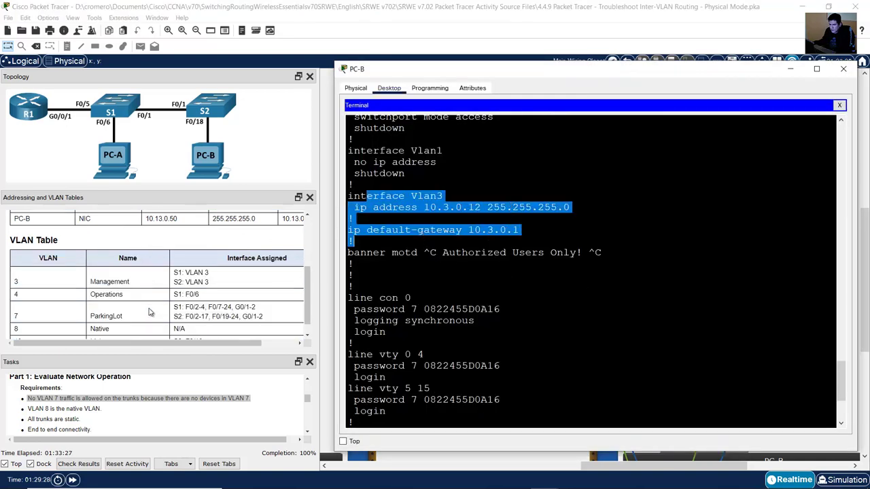
left_click(32, 229)
left_click_drag(32, 229, 159, 331)
left_click(159, 330)
left_click(703, 306)
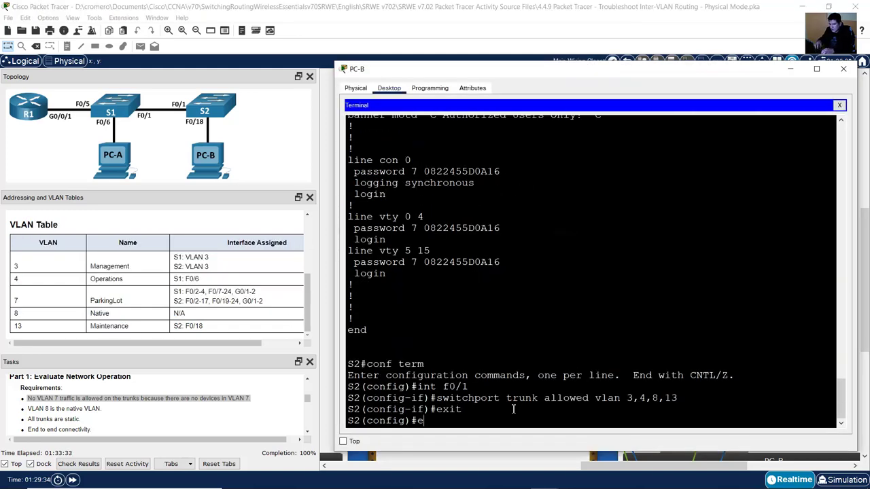
type("end")
key("Return")
key("Return")
type("show vlan brief")
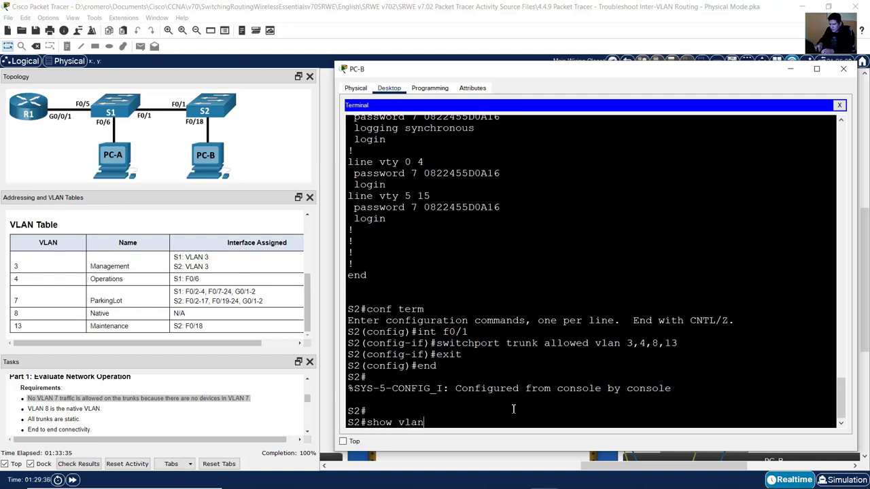
key("Return")
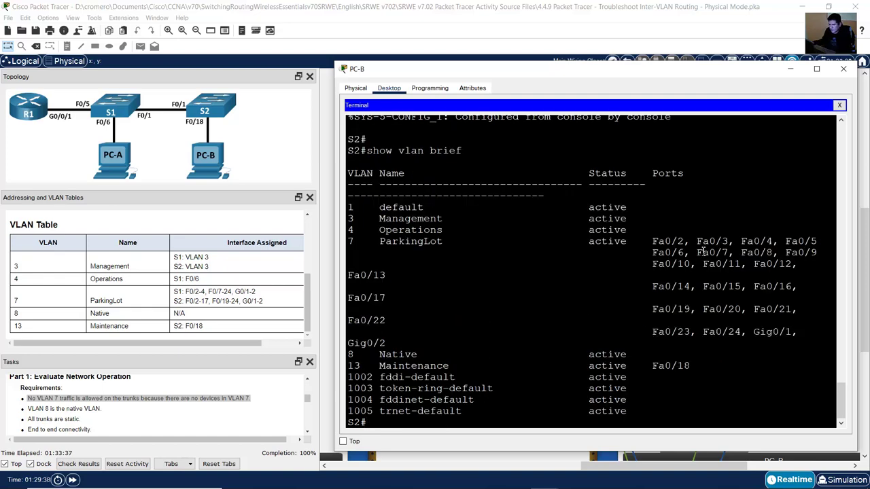
left_click_drag(858, 252, 867, 251)
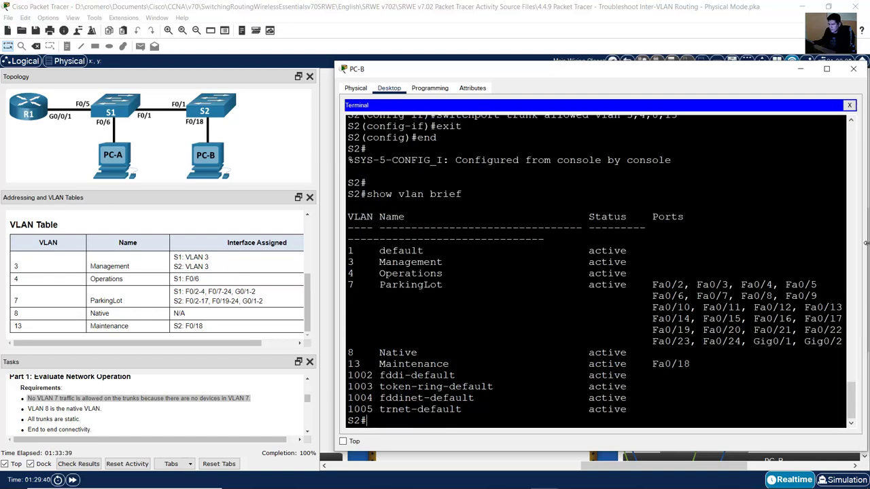
Step: Compare S2's VLAN numbers, names and the Fa0/18 assignment to VLAN 13 with the VLAN Table
left_click_drag(349, 262, 450, 286)
left_click_drag(355, 353, 465, 364)
left_click(469, 372)
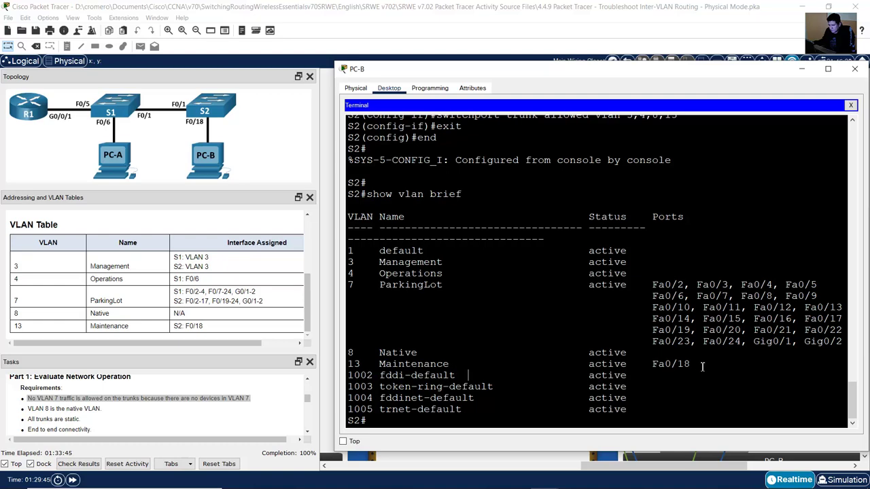
left_click_drag(696, 364, 341, 368)
left_click_drag(203, 330, 15, 330)
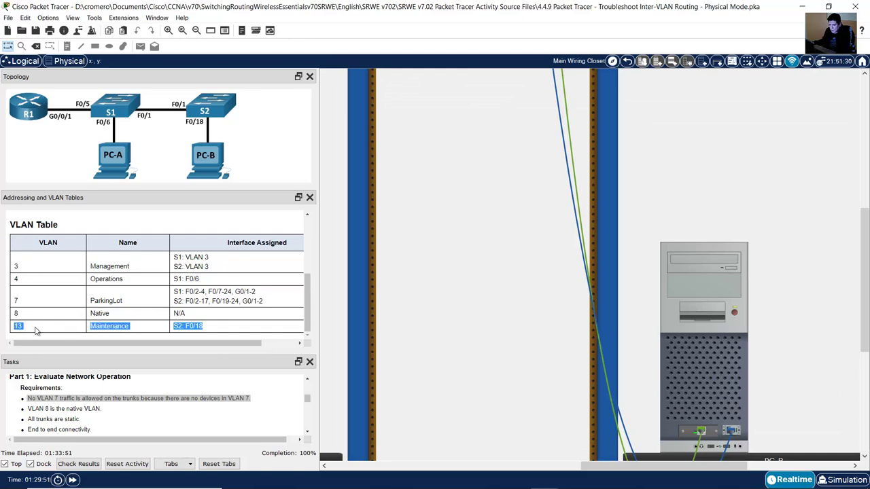
left_click(267, 303)
left_click(675, 299)
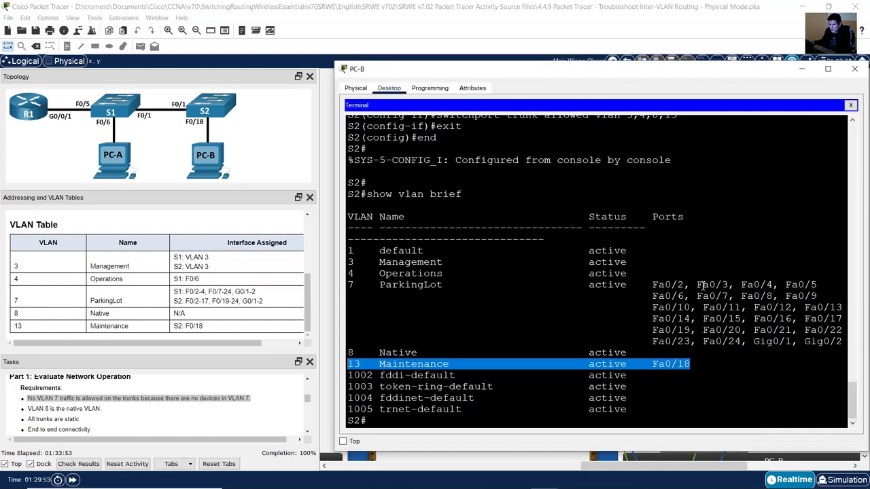
Step: Bring the ping test table into view in the task instructions and enlarge the Tasks area
scroll(581, 312, "up", 6)
scroll(580, 313, "down", 6)
left_click(544, 323)
scroll(156, 285, "up", 4)
scroll(156, 285, "down", 4)
scroll(226, 403, "down", 5)
scroll(225, 403, "down", 1)
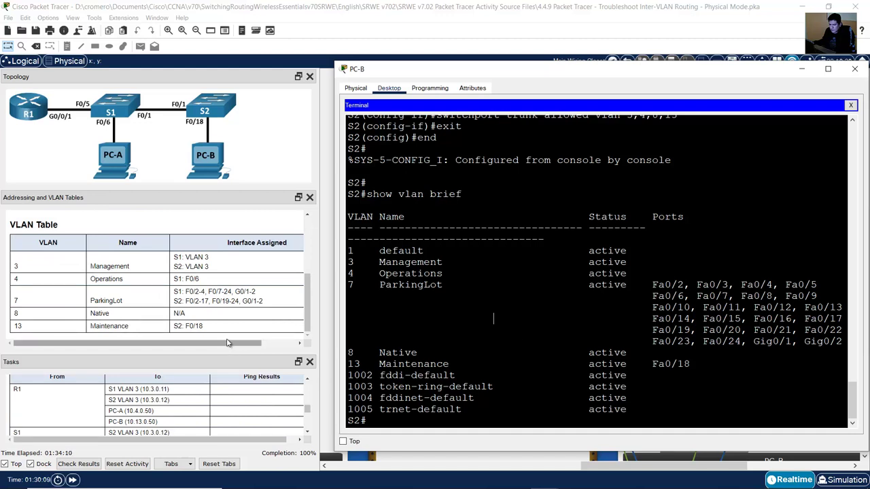
left_click_drag(228, 354, 231, 309)
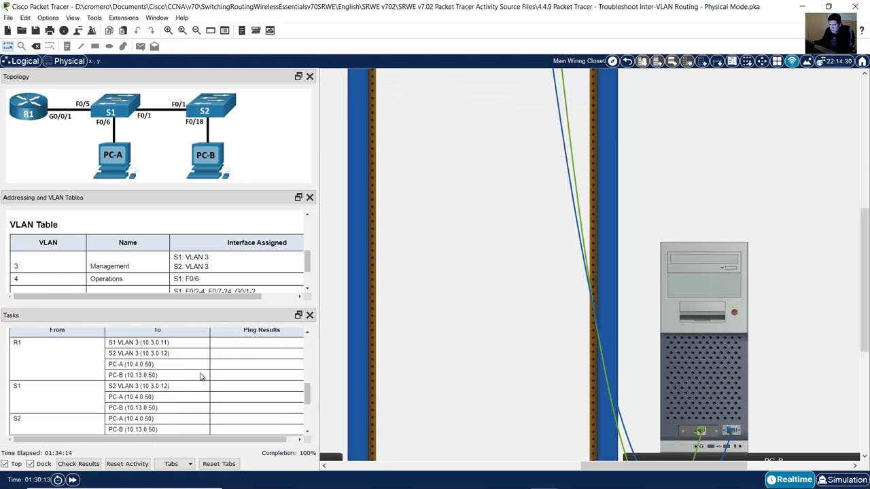
Step: Read the ping instruction and the test destinations listed for R1, S1 and S2
scroll(200, 377, "up", 1)
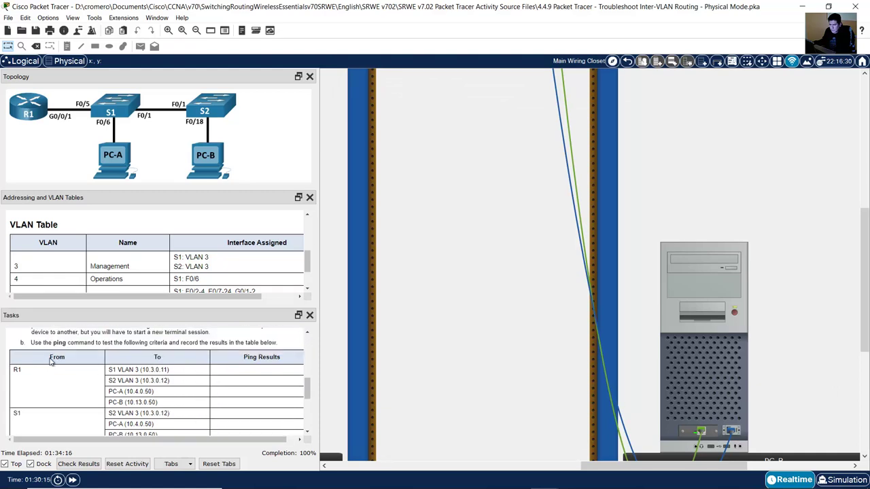
left_click_drag(32, 343, 191, 343)
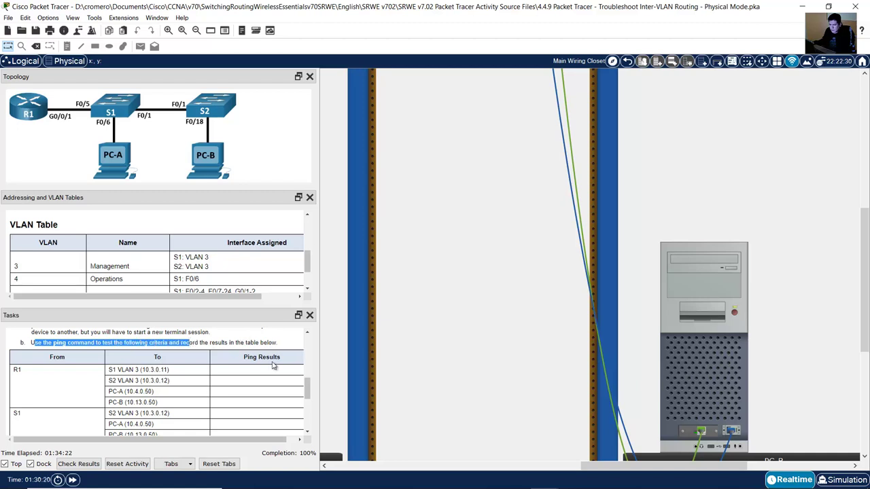
left_click(163, 384)
left_click_drag(14, 370, 26, 373)
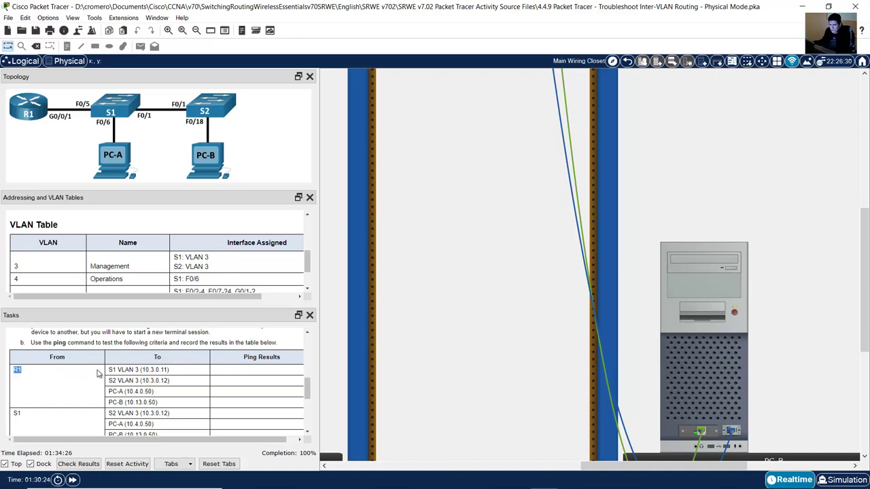
scroll(97, 372, "down", 1)
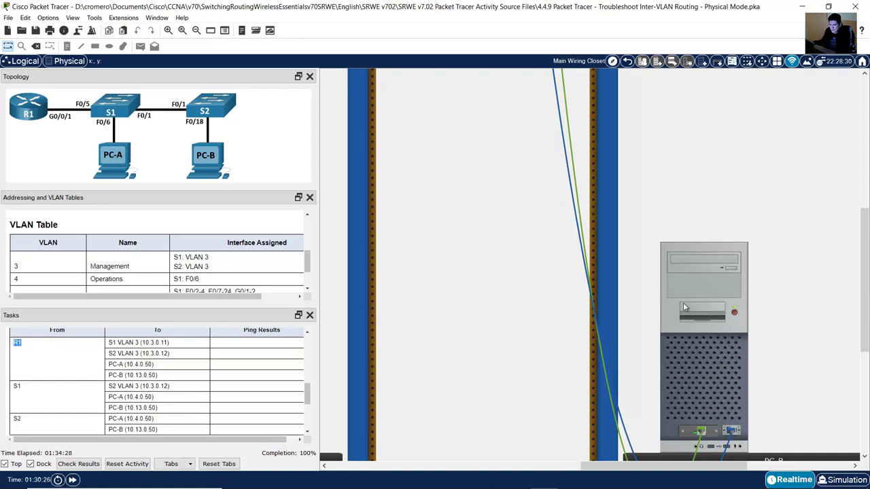
scroll(688, 325, "up", 5)
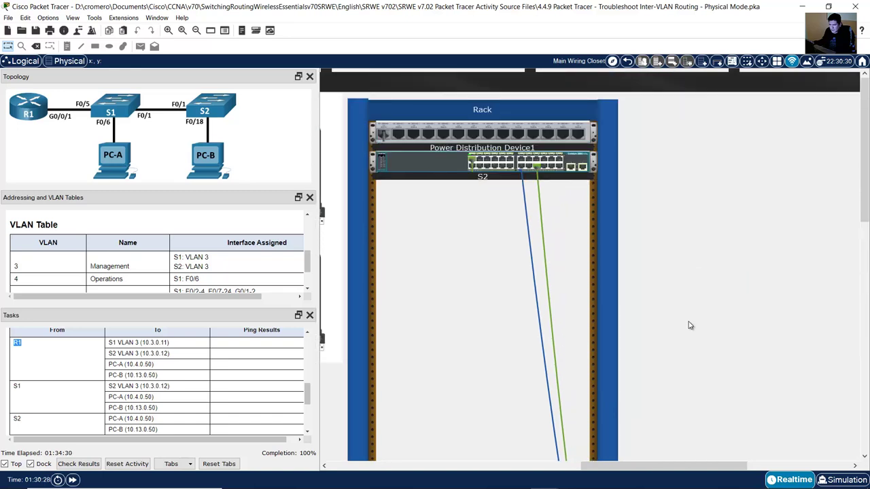
scroll(689, 324, "down", 1)
scroll(688, 324, "down", 3)
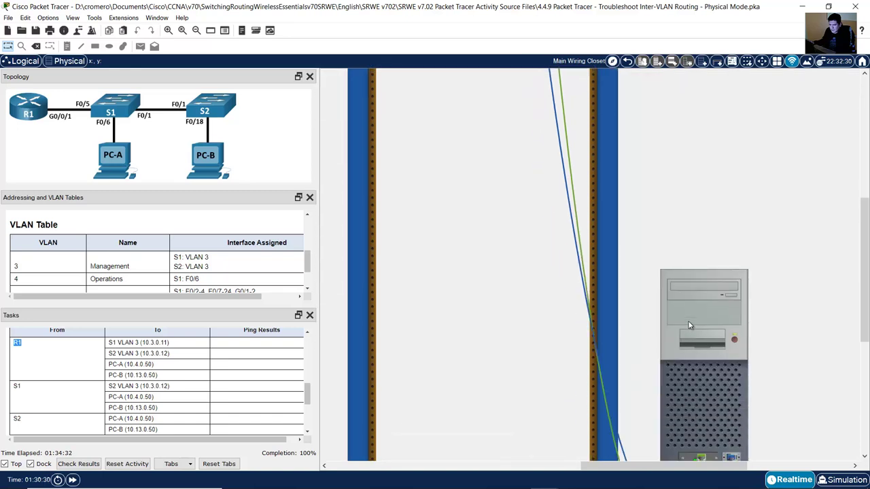
scroll(688, 324, "down", 1)
scroll(689, 324, "up", 5)
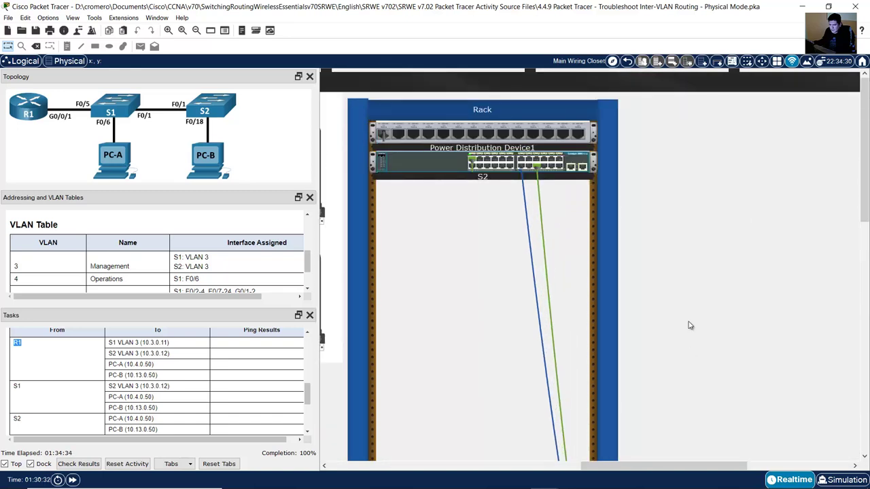
Step: Move PC-A's console cable from S1's rear console port to the console port of router R1 in the first rack
left_click(489, 466)
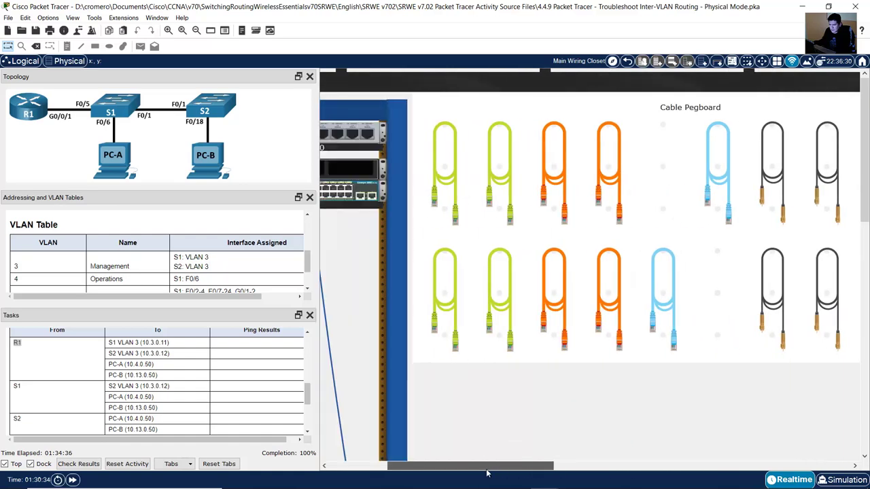
left_click_drag(489, 466, 413, 466)
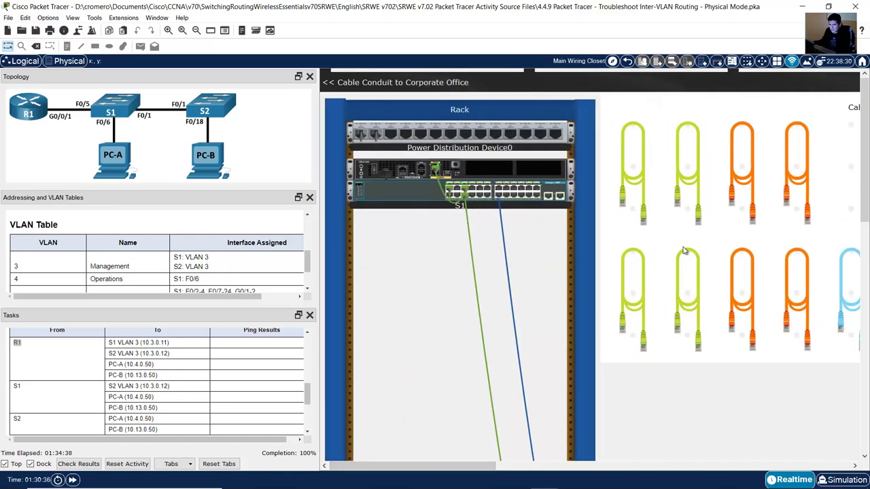
scroll(584, 254, "down", 5)
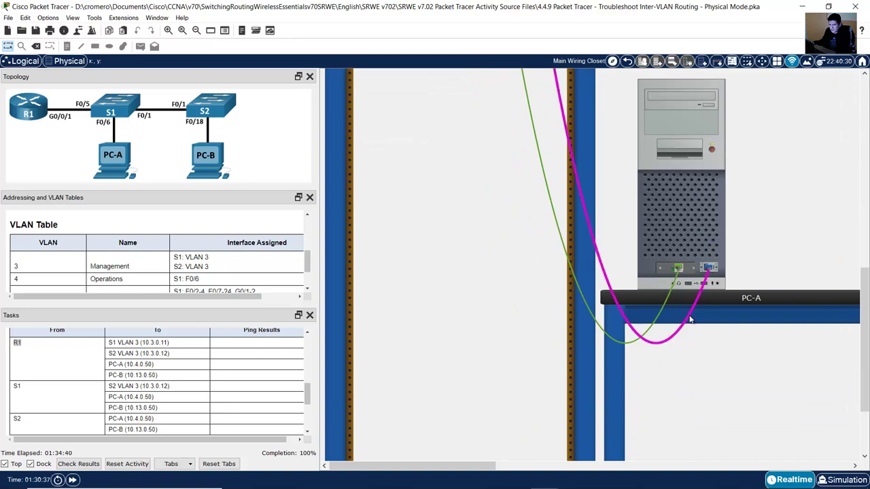
scroll(687, 316, "up", 10)
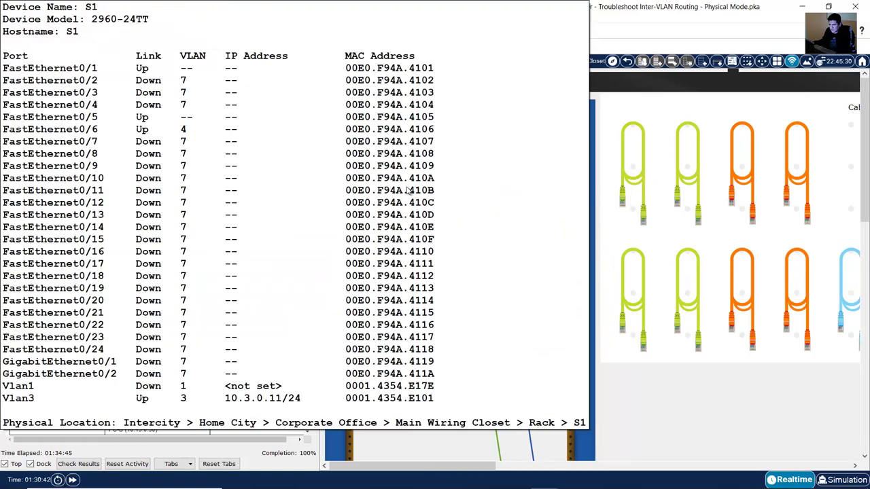
left_click(632, 173)
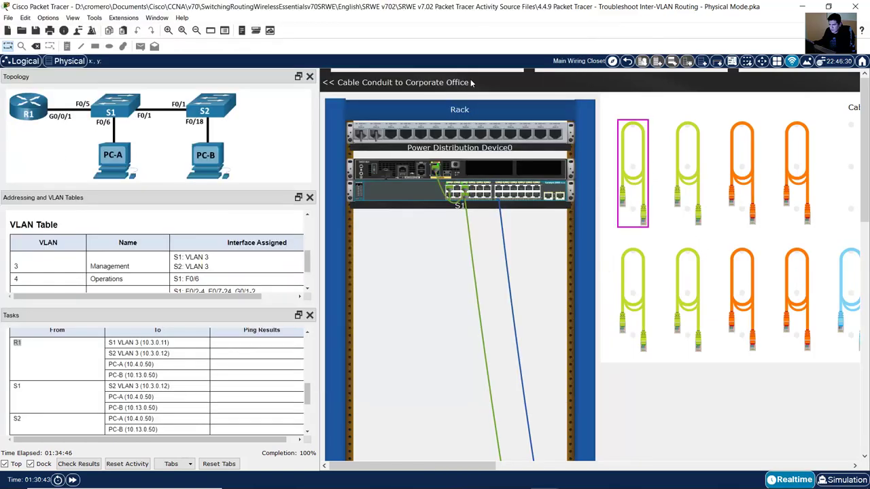
left_click(168, 30)
right_click(425, 219)
left_click(451, 236)
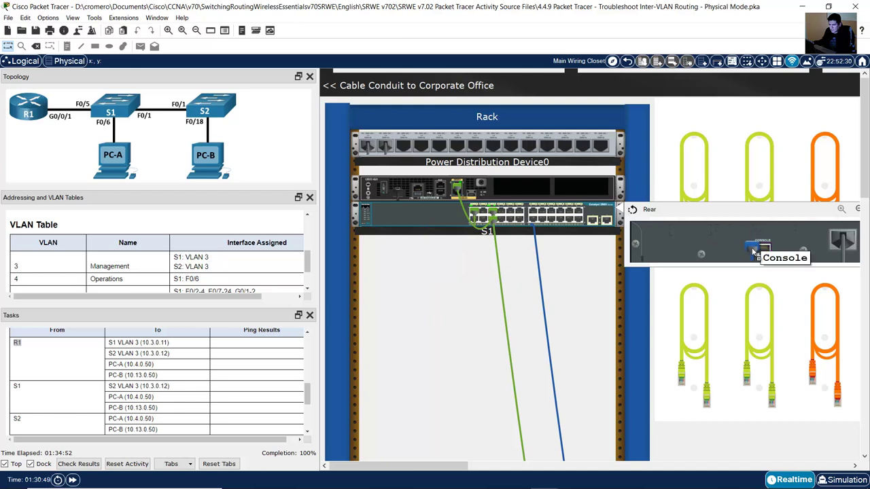
left_click(443, 198)
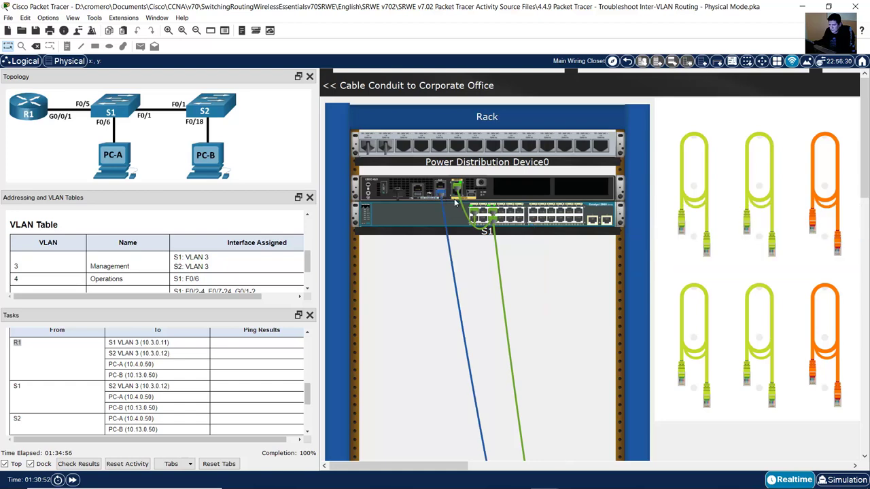
Step: Restart the terminal on PC-A with 9600 bits per second, 8 data bits, no parity, 1 stop bit and no flow control
scroll(456, 255, "down", 10)
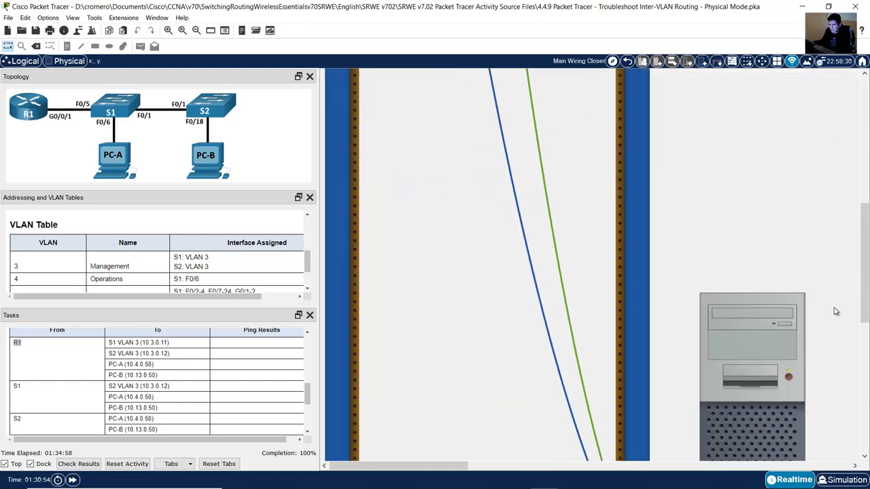
left_click(752, 278)
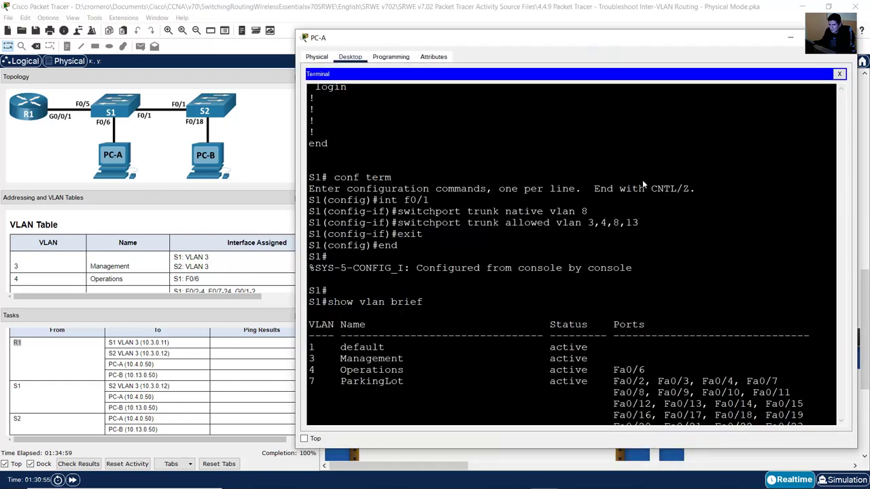
left_click(839, 74)
left_click(594, 98)
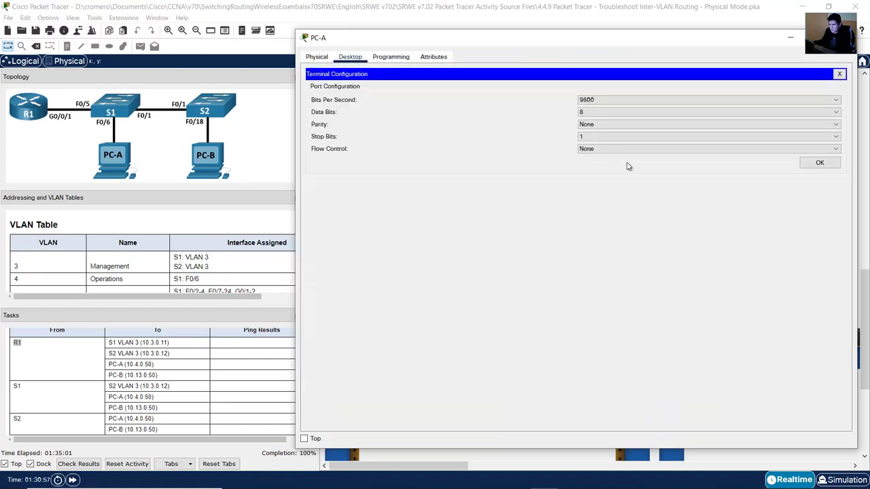
left_click(815, 165)
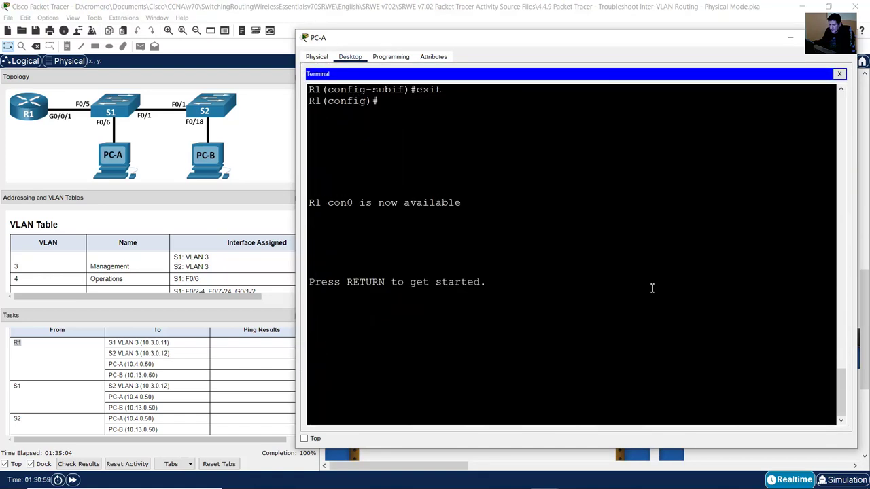
Step: Log in to R1 with the console password and enter privileged EXEC mode with the enable password
key("Return")
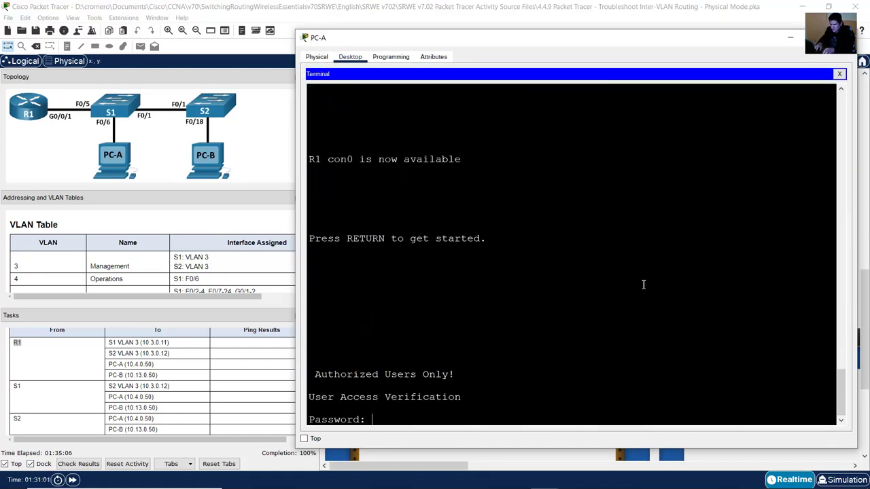
key("Return")
type("en")
key("Return")
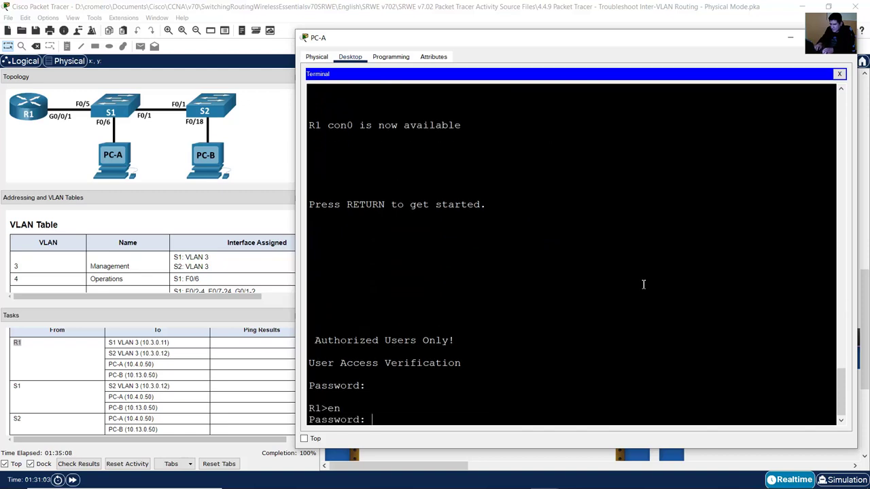
key("Return")
Step: Ping S1 VLAN 3 at 10.3.0.11 from R1, then repeat the same ping
type("ping")
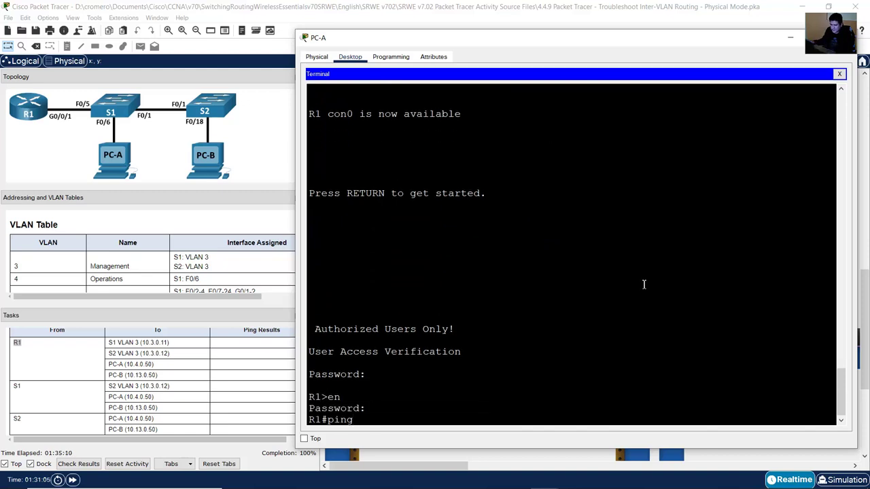
left_click(129, 343)
left_click_drag(108, 343, 170, 344)
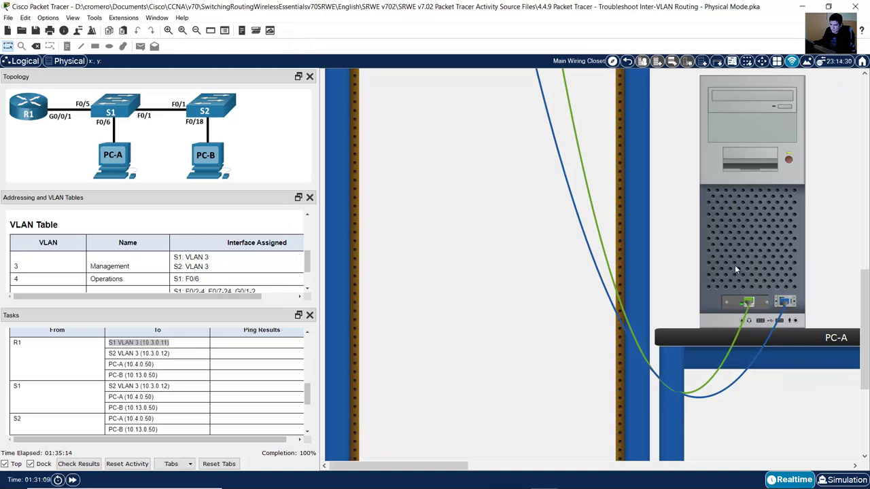
left_click(736, 270)
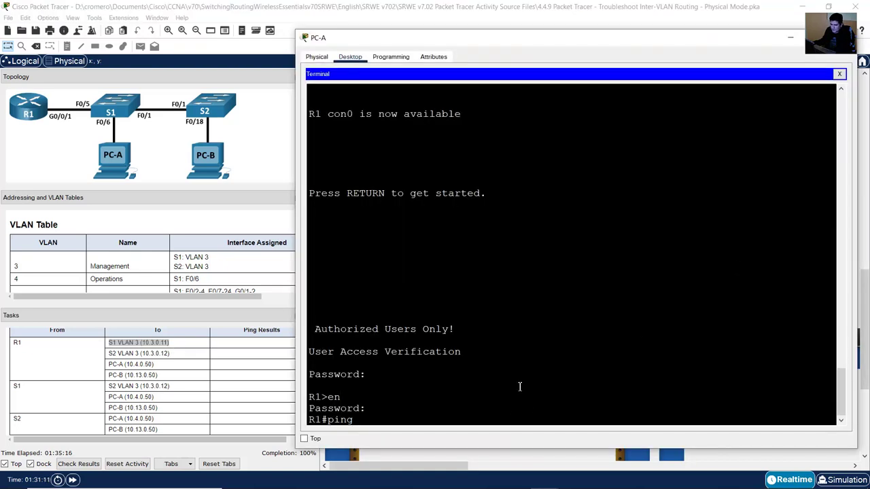
type("10.3.0.11")
key("Return")
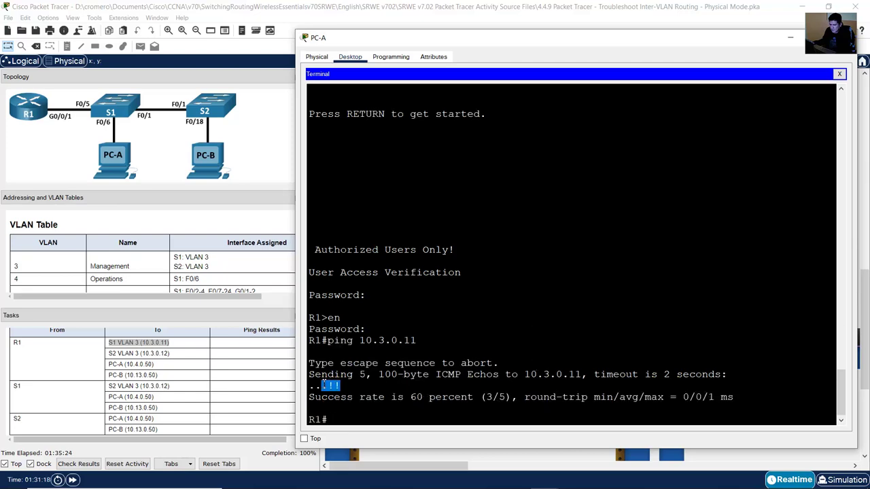
key("Up")
key("Return")
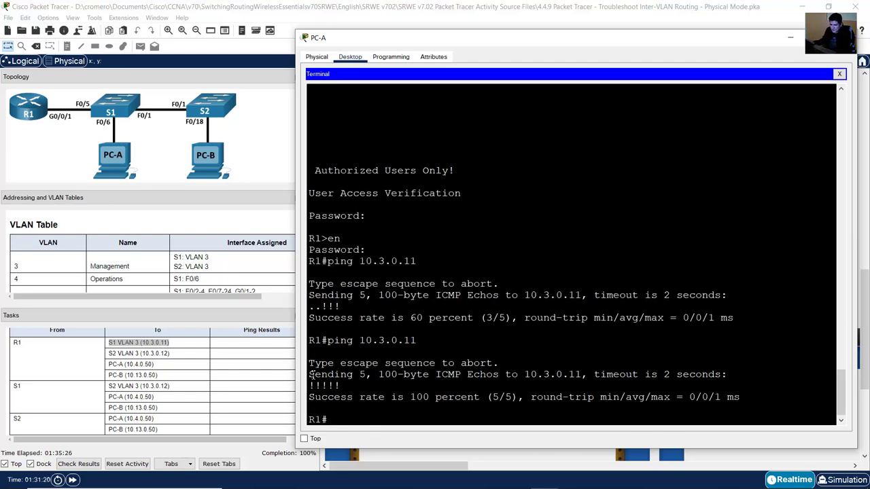
Step: Ping S2 VLAN 3 at 10.3.0.12 from R1 and run the ping a second time
left_click(120, 358)
left_click_drag(113, 354, 169, 353)
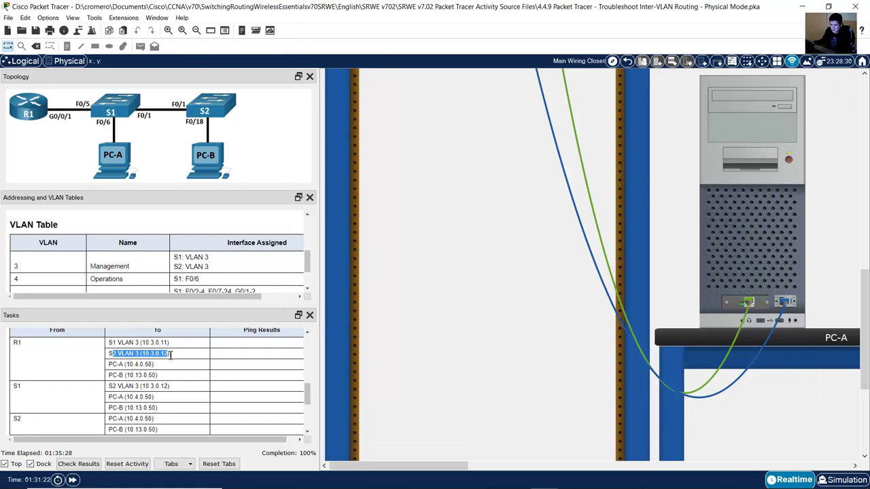
left_click(726, 255)
type("ping 10.3.0.1")
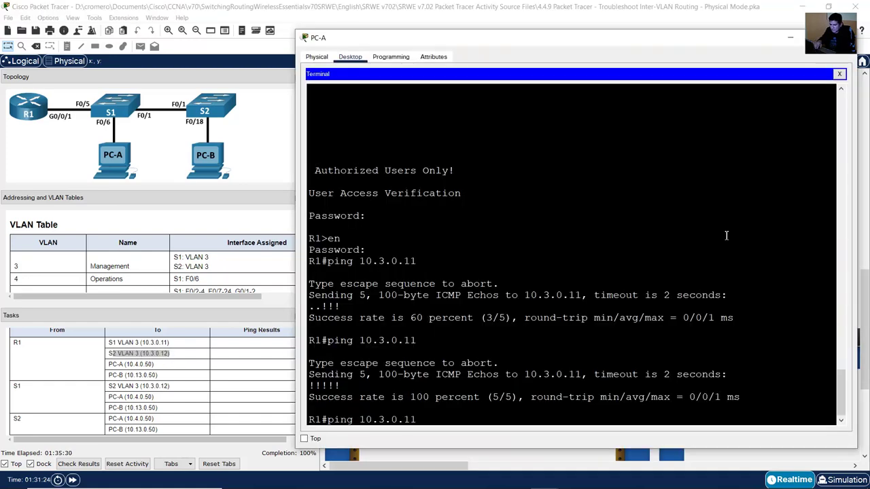
type("2")
key("Return")
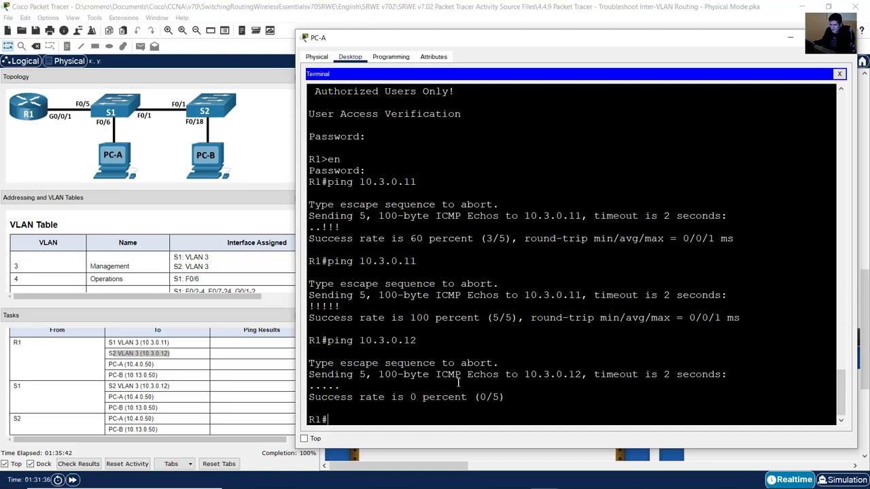
key("Up")
key("Return")
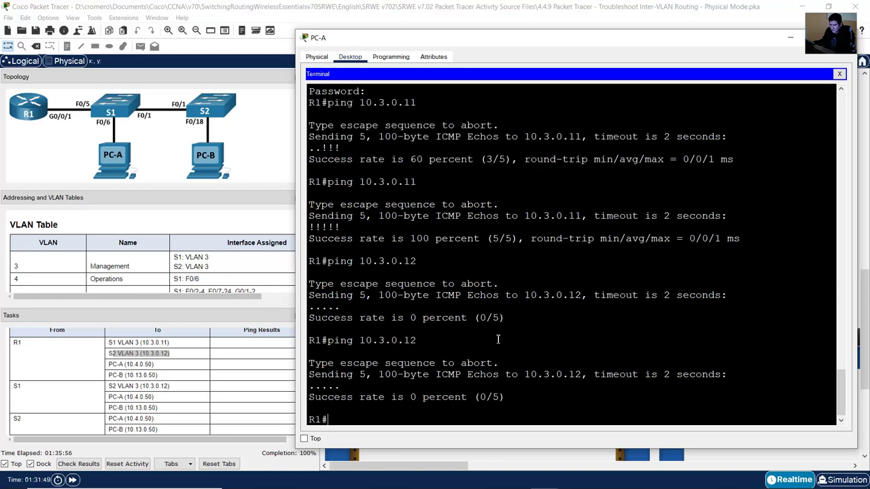
left_click_drag(328, 342, 427, 342)
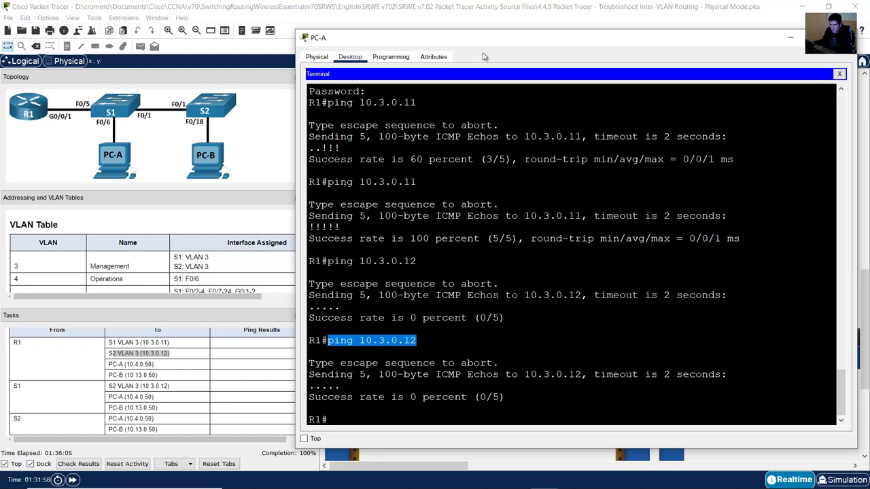
Step: Trace S2's console cable in the second rack and return to the S2 terminal session on PC-B
left_click(510, 22)
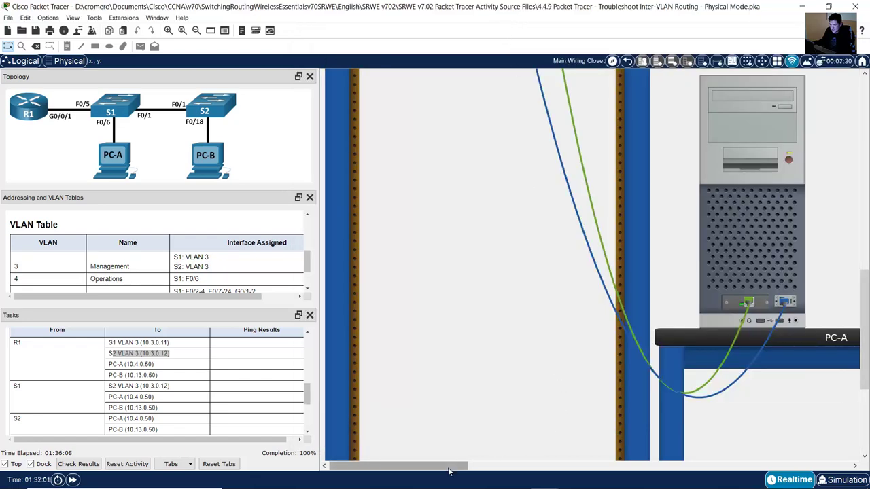
left_click_drag(448, 471, 743, 459)
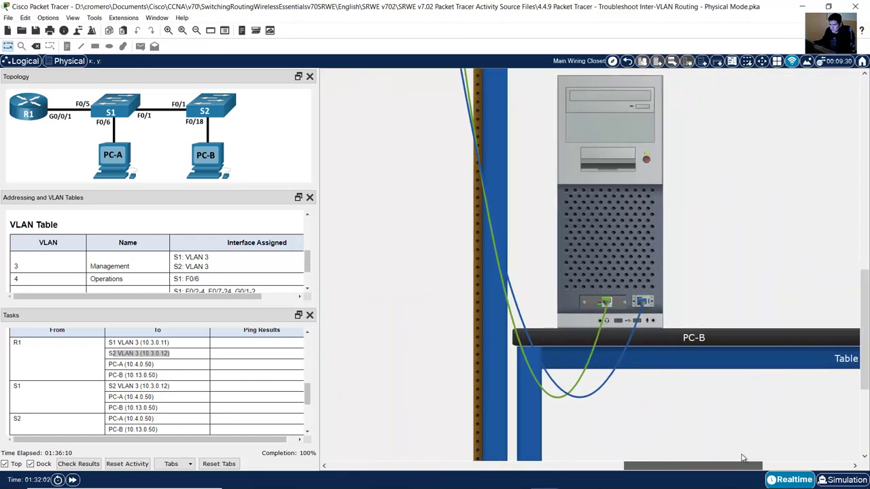
scroll(759, 402, "up", 10)
scroll(761, 403, "down", 5)
scroll(501, 353, "up", 4)
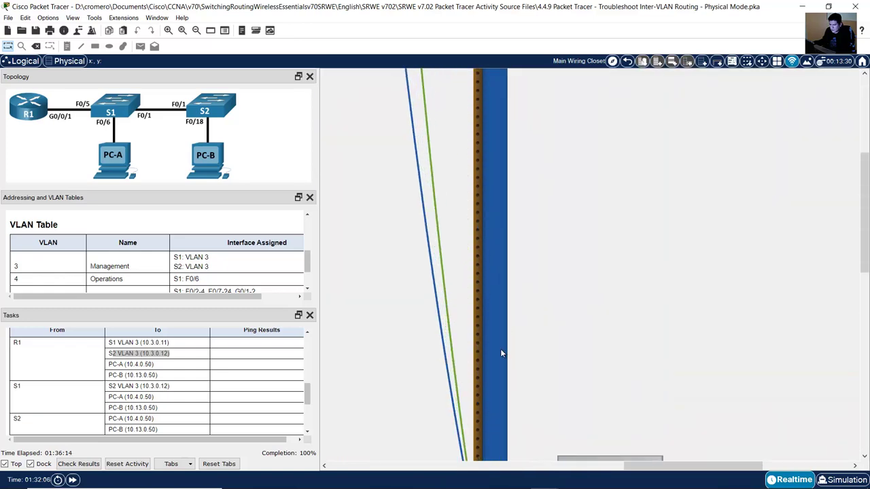
scroll(500, 354, "up", 4)
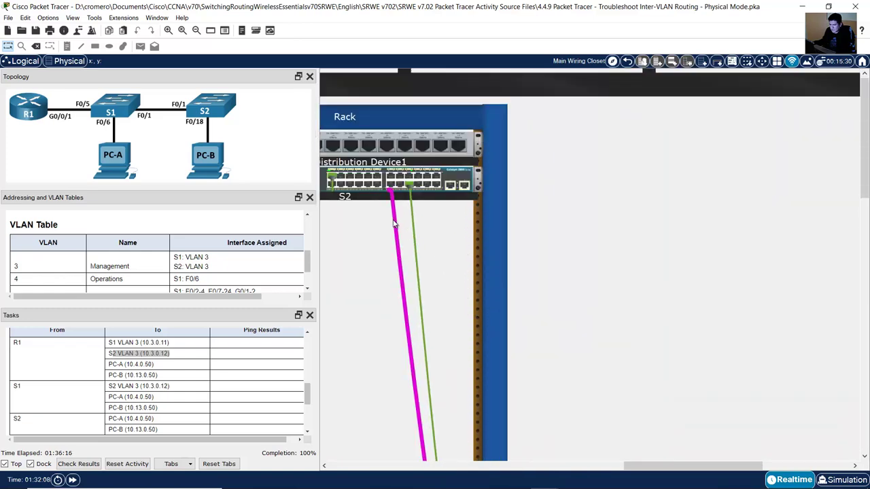
scroll(530, 330, "down", 6)
left_click(608, 353)
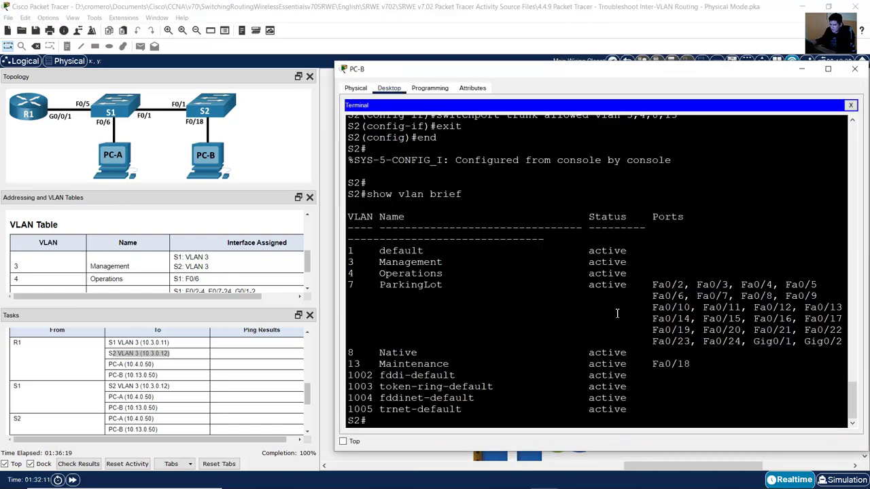
Step: Display S2's running configuration with show run and page through it to the end
key("Return")
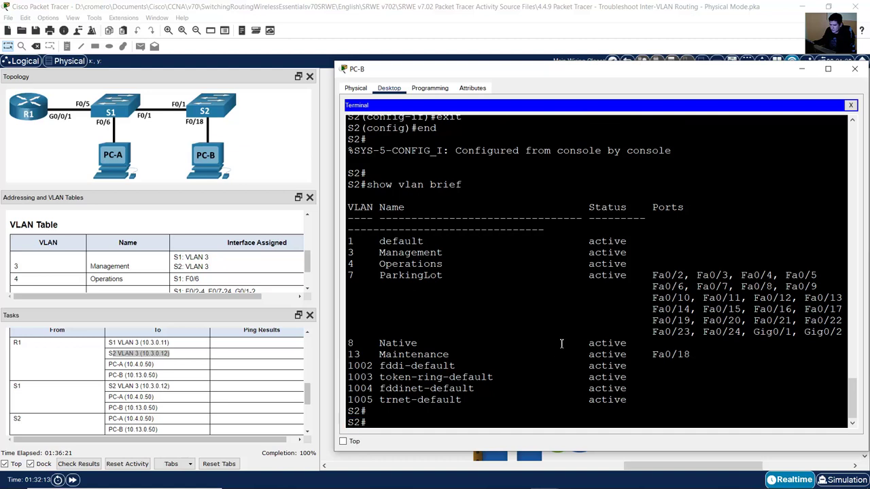
type("show ")
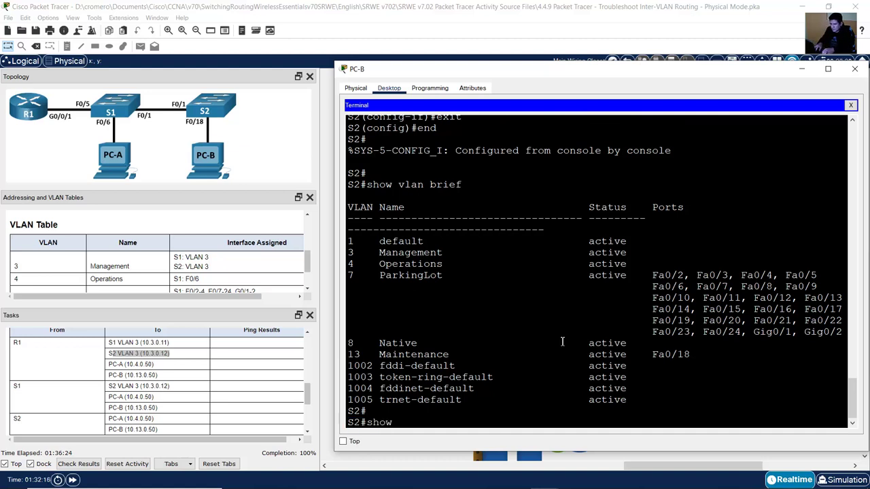
type("run")
key("Return")
key("space")
key("space")
key("space")
key("space")
key("space")
key("space")
key("space")
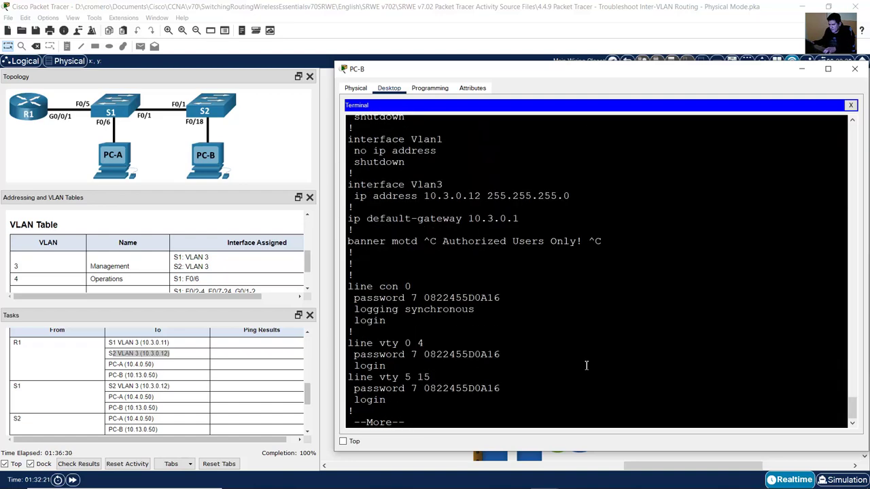
key("space")
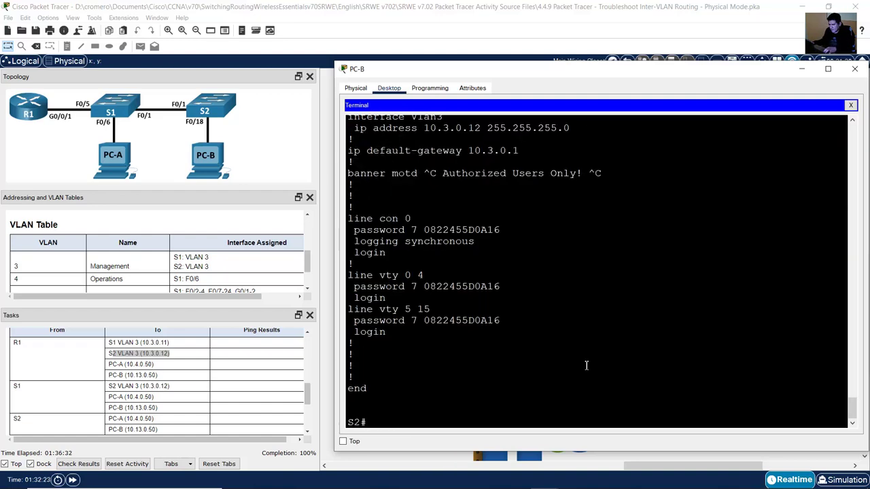
Step: Examine VLAN 3's IP address and the default gateway in S2's running configuration against the addressing table
scroll(583, 364, "up", 1)
scroll(552, 348, "down", 1)
scroll(549, 347, "down", 1)
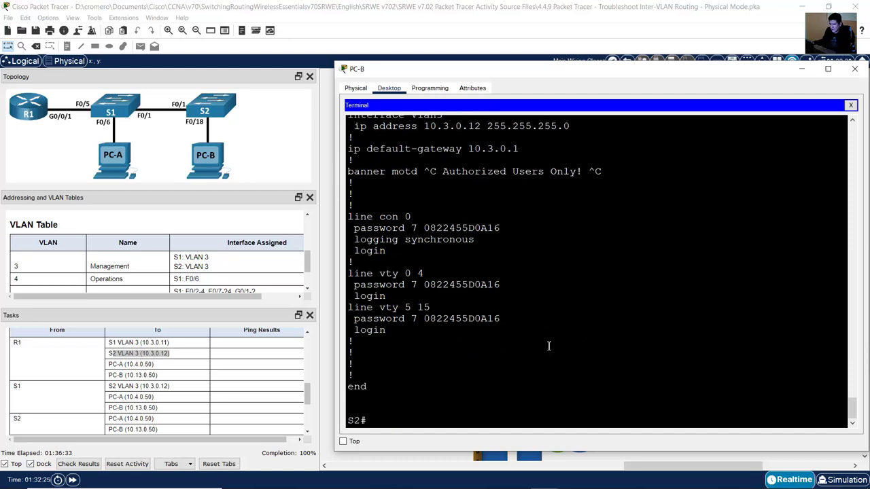
scroll(360, 203, "up", 2)
left_click_drag(352, 196, 546, 233)
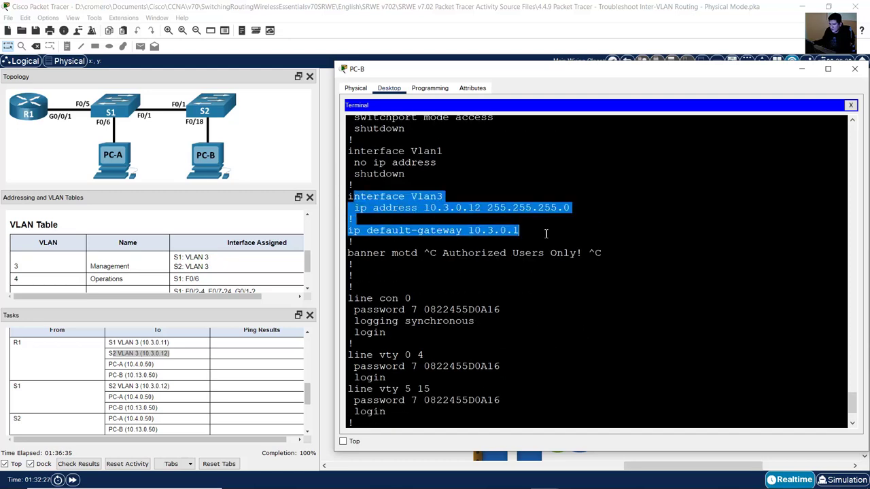
scroll(289, 284, "down", 1)
scroll(288, 284, "up", 6)
scroll(289, 284, "down", 1)
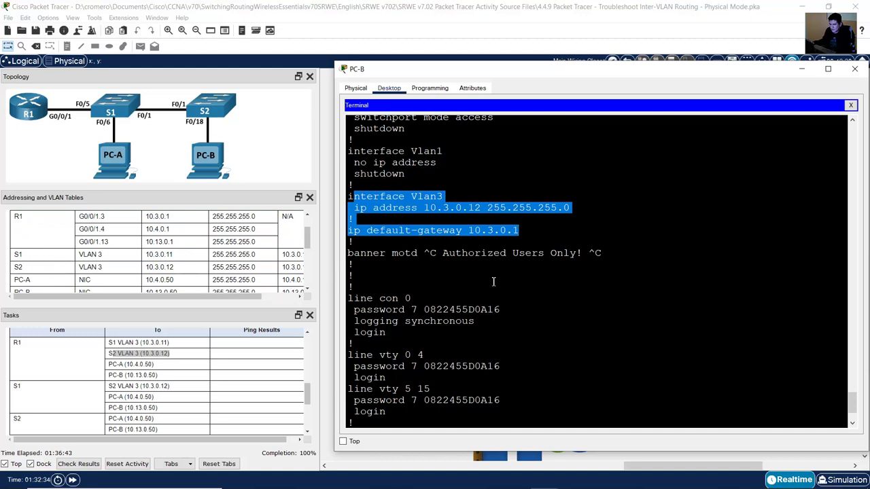
Step: Run show ip interface brief on S2 and examine the status and protocol of the Vlan3 interface
left_click(533, 299)
type("show ip interface brief")
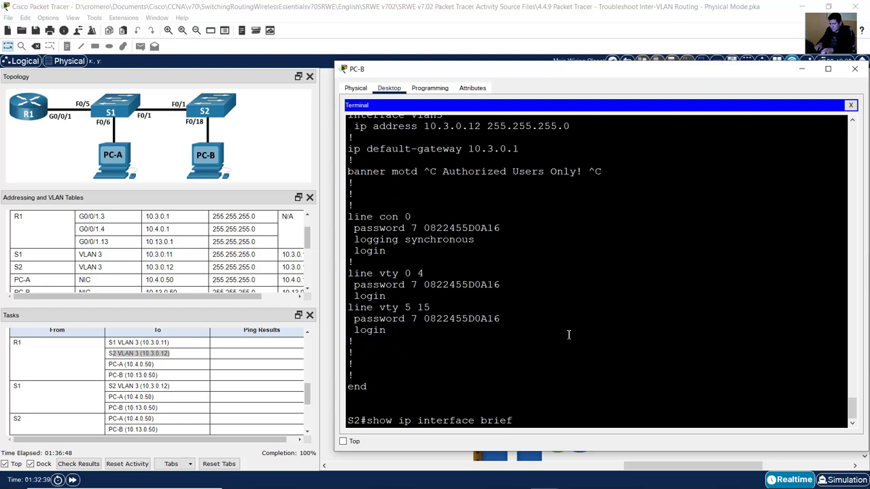
key("Return")
key("space")
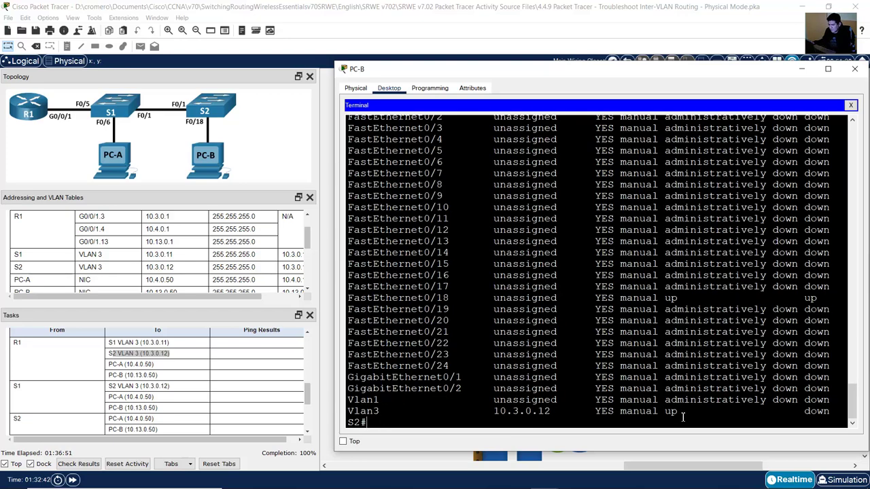
left_click_drag(360, 412, 690, 412)
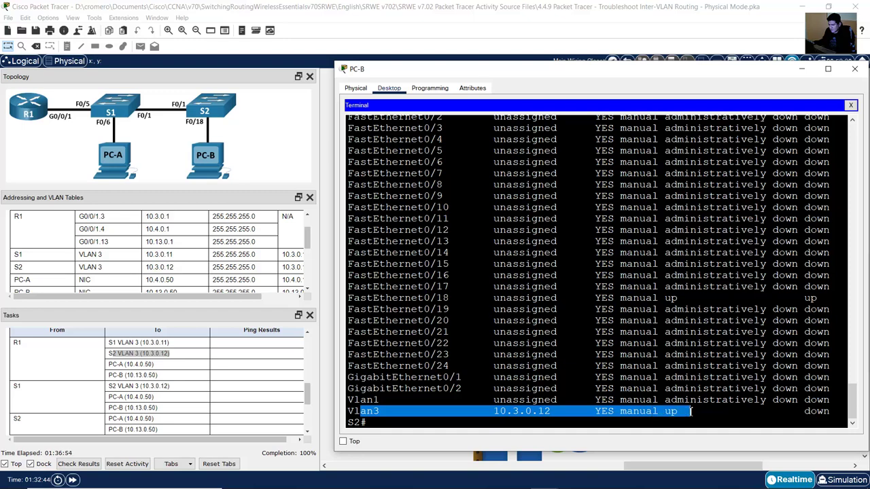
double_click(686, 412)
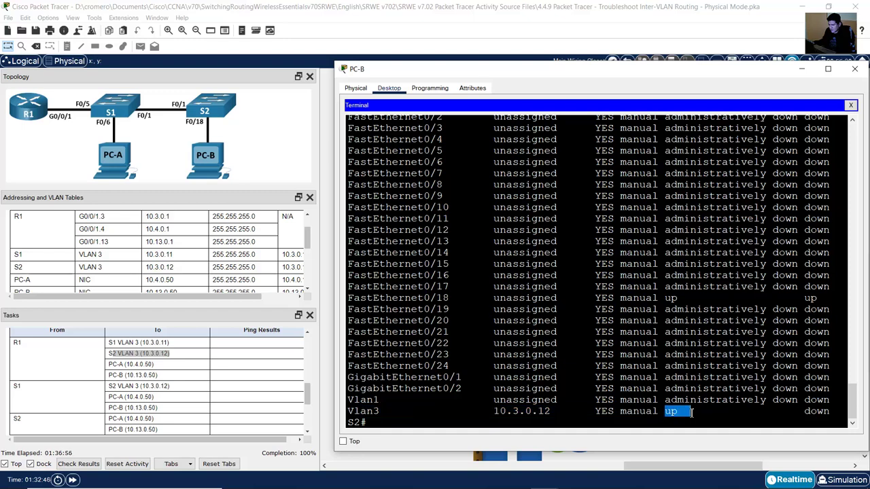
left_click_drag(804, 412, 848, 410)
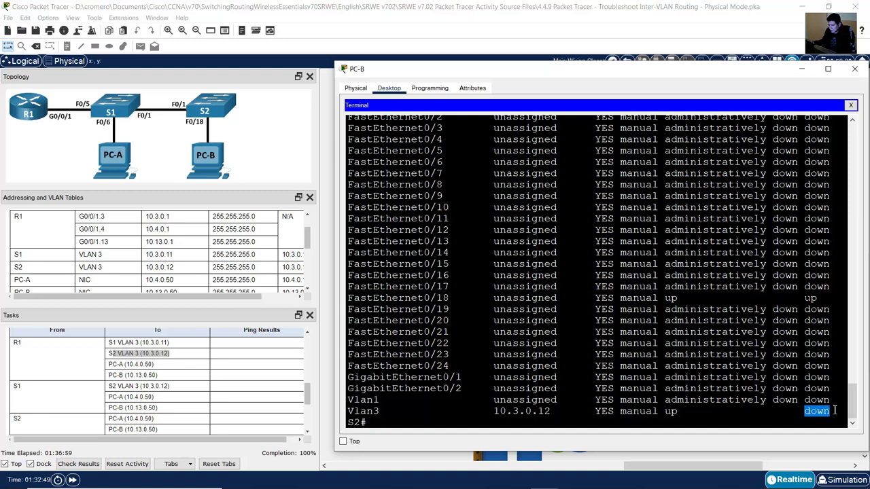
scroll(829, 407, "up", 6)
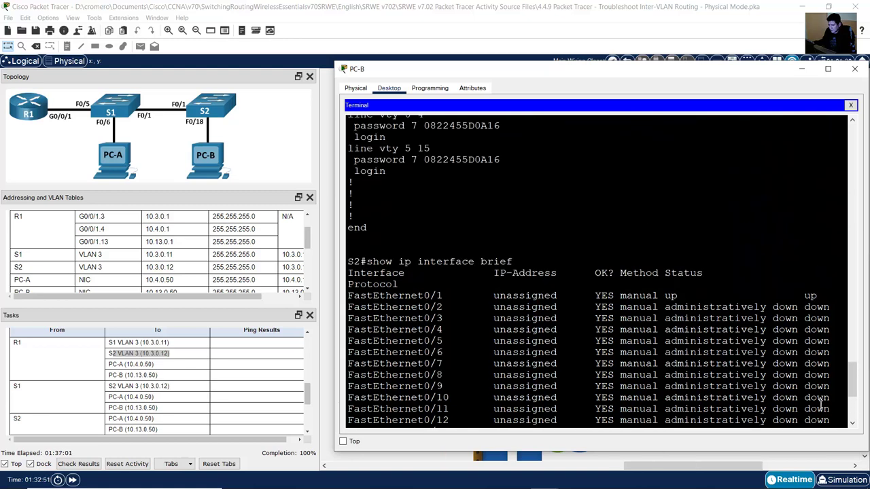
scroll(811, 392, "down", 4)
scroll(806, 405, "down", 2)
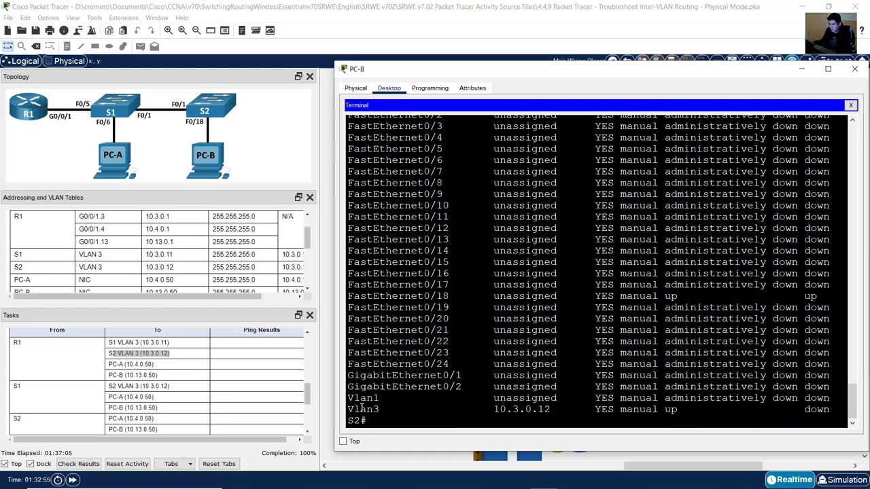
left_click_drag(362, 409, 831, 410)
Step: Enter S2's global configuration mode and shut down interface VLAN 3
left_click(782, 405)
type("conf term")
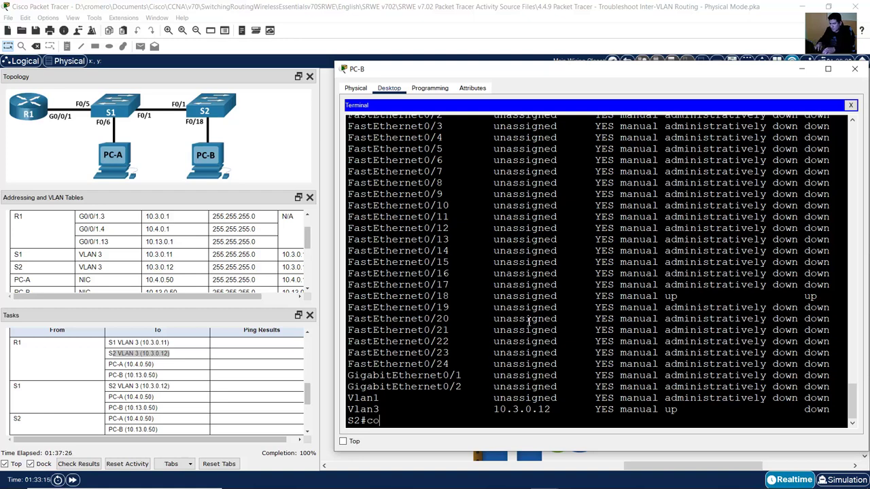
key("Return")
type("int")
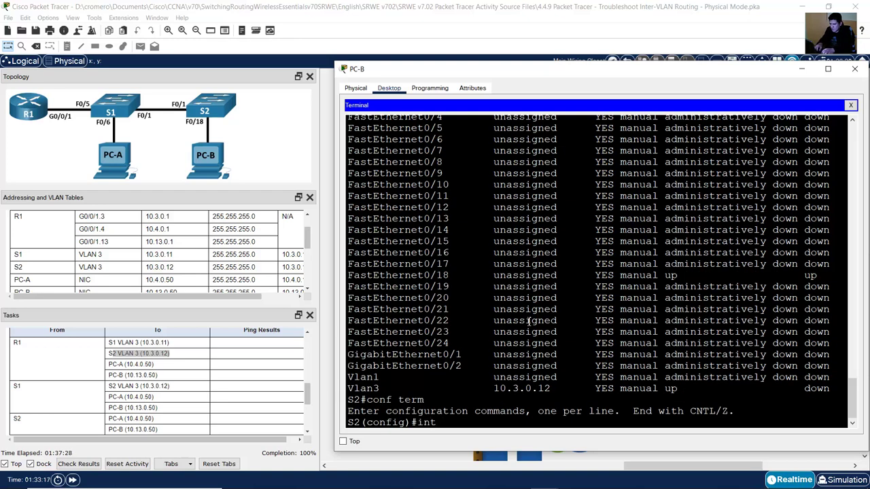
double_click(376, 388)
type("vlan 3")
key("Return")
type("shutdown")
key("Return")
key("Return")
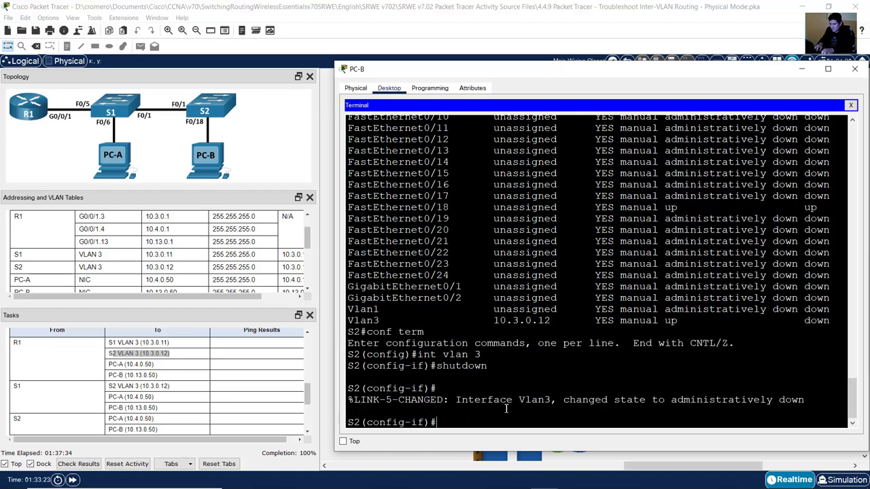
Step: Re-enable interface VLAN 3 on S2 with no shutdown and return to privileged EXEC mode
type("no shutdown")
key("Return")
key("Return")
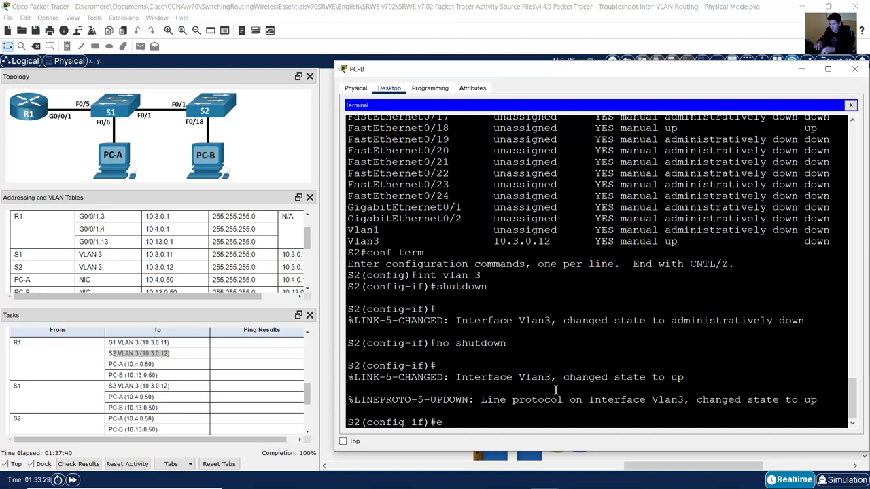
type("end")
key("Return")
key("Return")
Step: Run show ip interface brief on S2 again to recheck the Vlan3 status
key("Up")
key("Up")
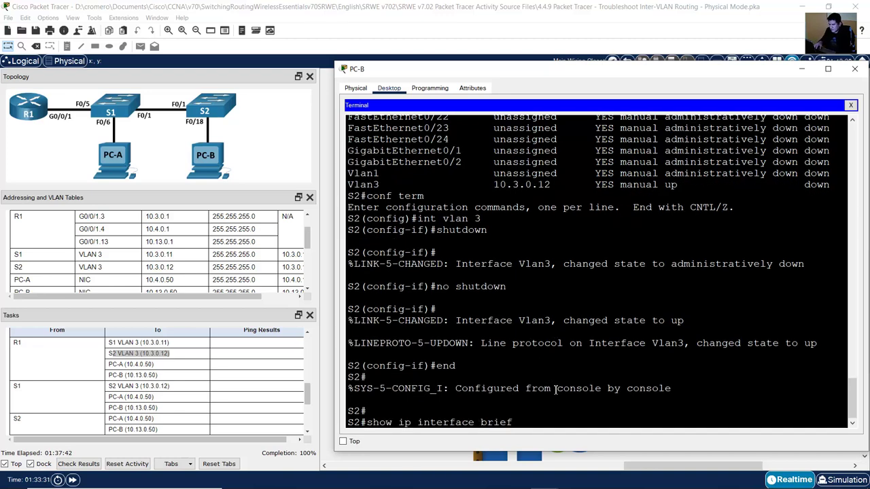
key("Return")
key("space")
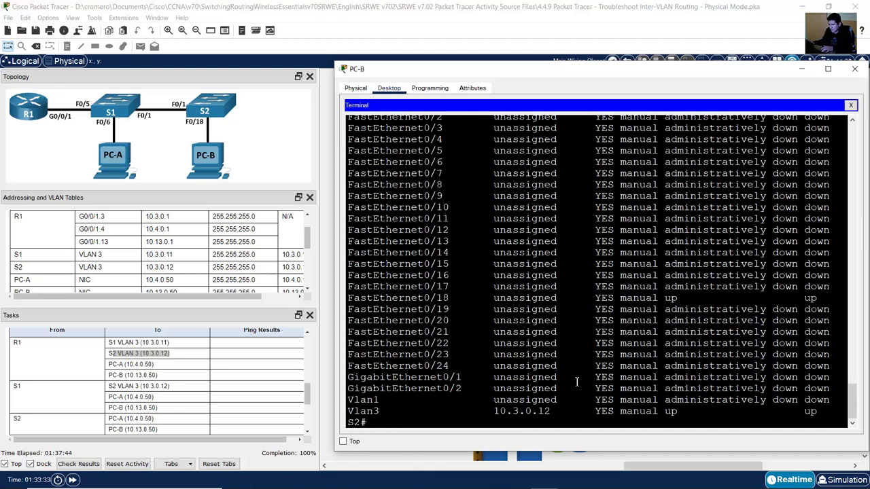
left_click_drag(360, 411, 803, 409)
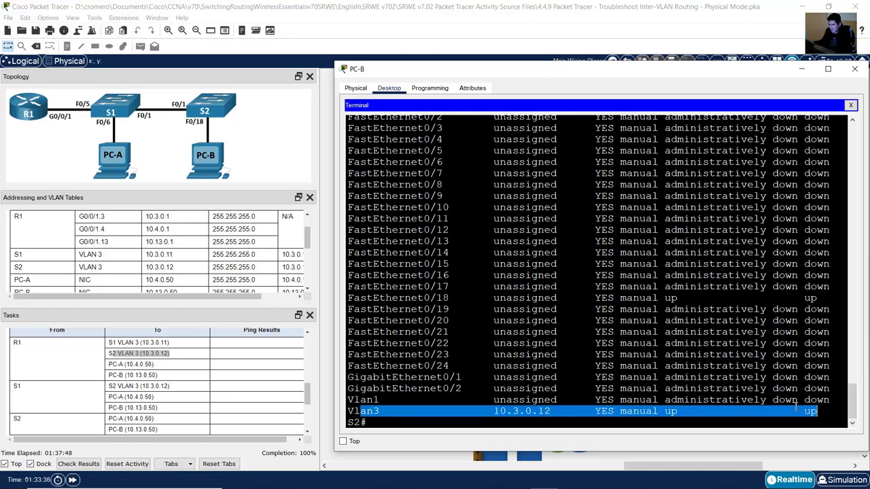
Step: Return to R1's terminal session on PC-A and ping S2 VLAN 3 at 10.3.0.12 twice
left_click(647, 31)
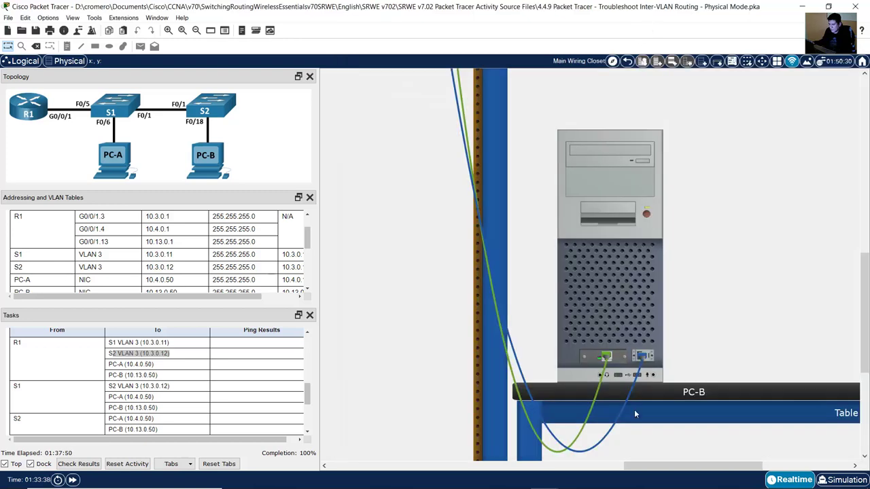
left_click_drag(677, 466, 402, 466)
scroll(510, 235, "up", 10)
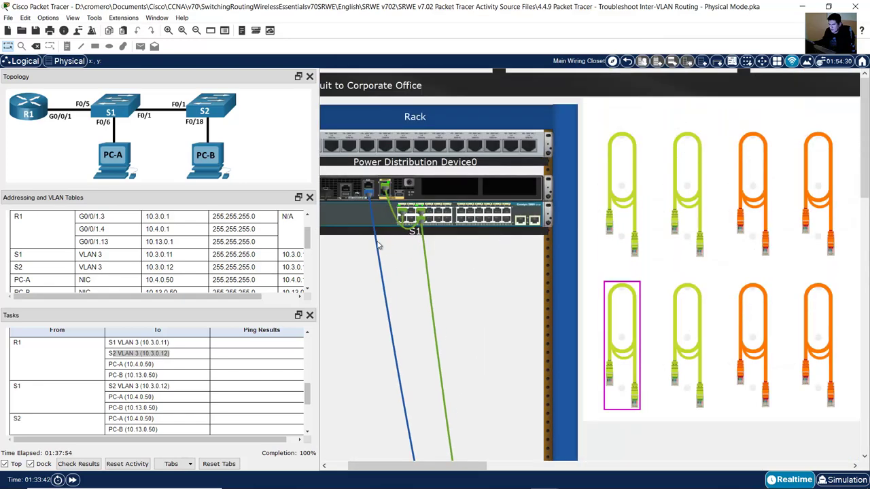
scroll(520, 291, "down", 10)
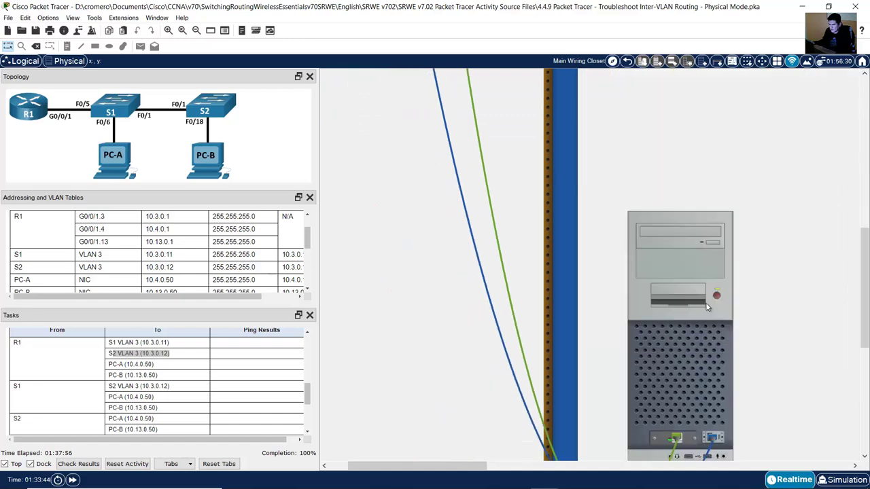
left_click(705, 305)
left_click(585, 257)
type("ping 10.3.0.12")
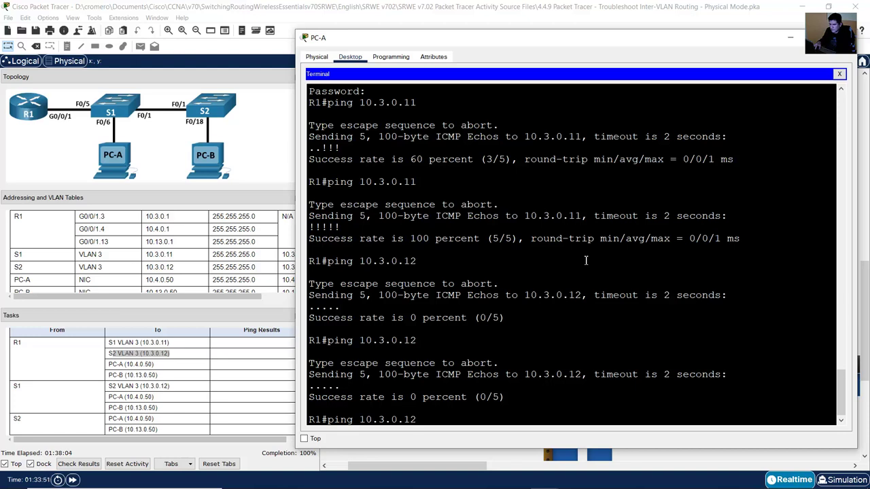
key("Return")
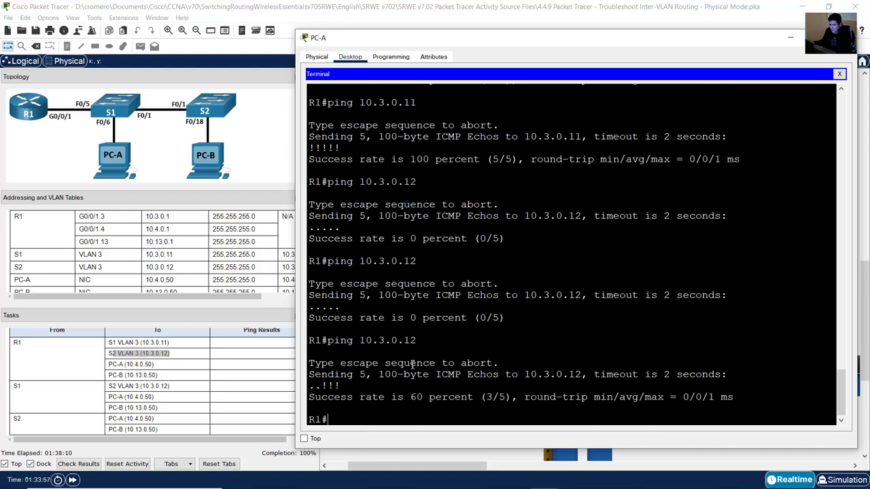
key("Up")
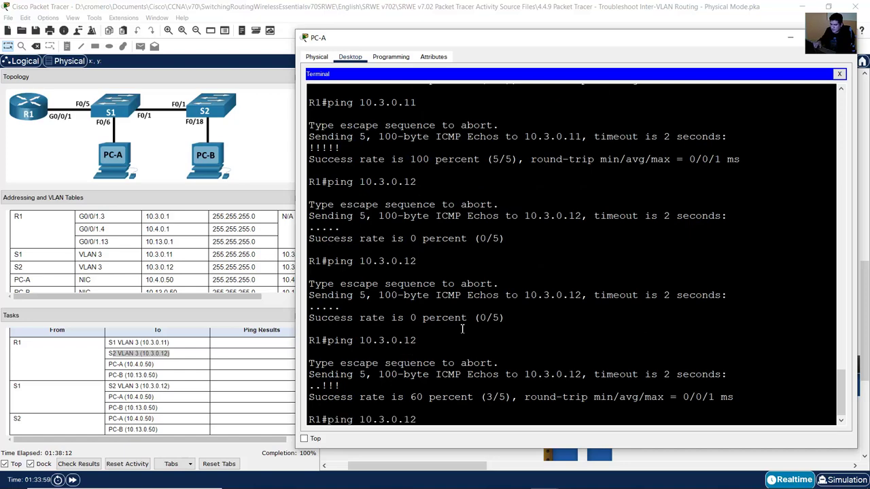
key("Return")
Step: Ping PC-A at 10.4.0.50 from R1, the next test in the task table
left_click(124, 375)
left_click_drag(113, 364, 156, 366)
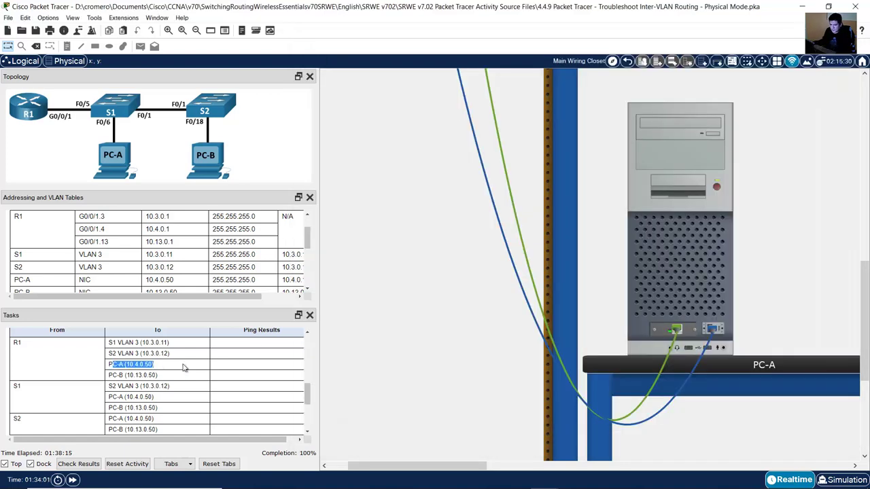
left_click(711, 272)
key("Up")
key("BackSpace")
key("BackSpace")
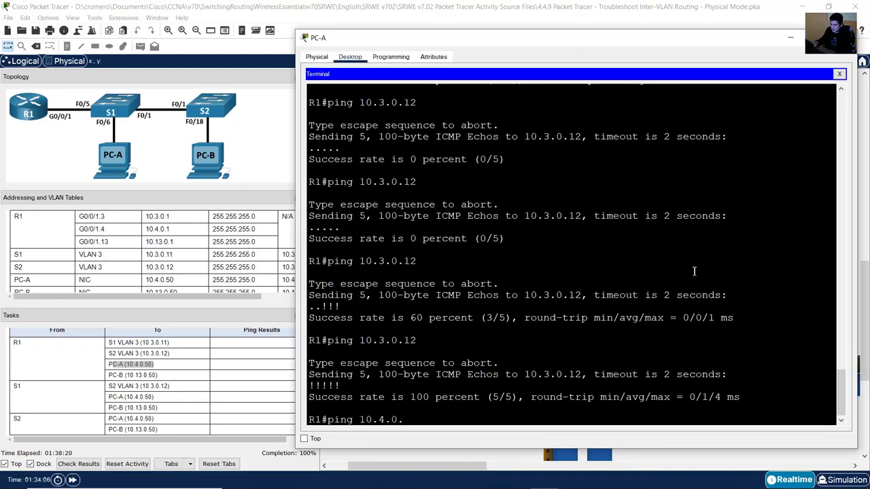
type("0")
key("Return")
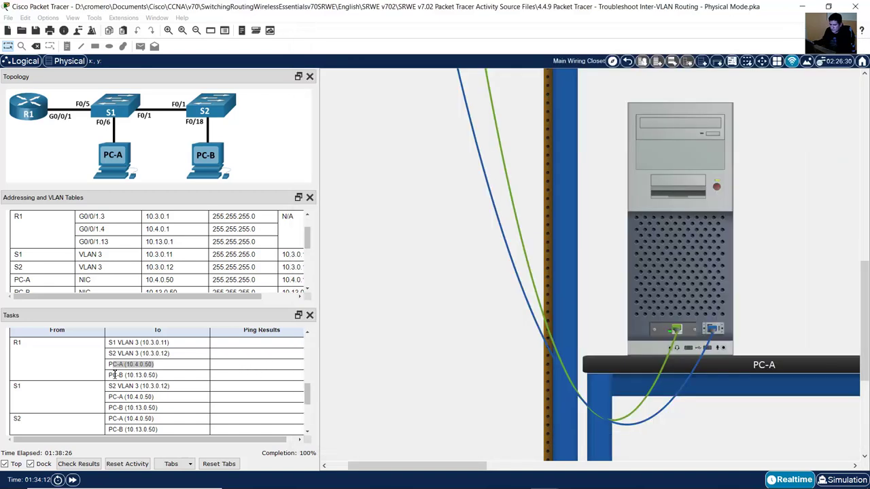
Step: Ping PC-B at 10.13.0.50 from R1
left_click_drag(119, 375, 167, 381)
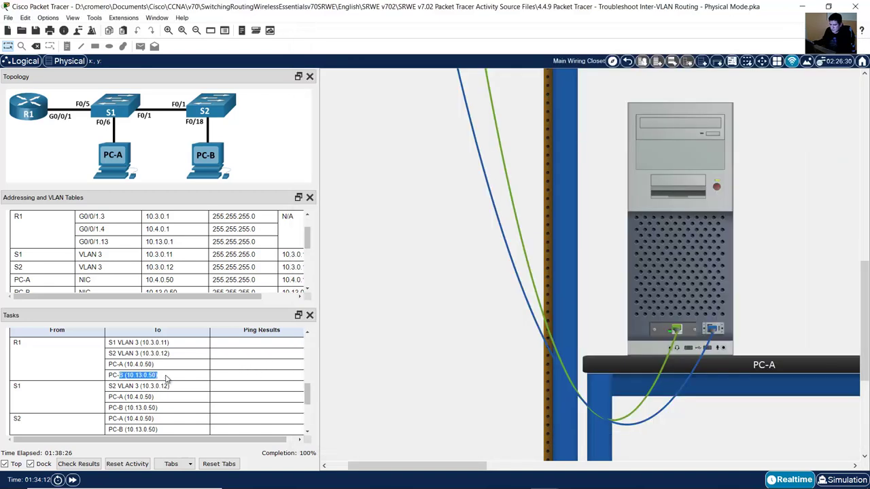
left_click(688, 263)
key("Up")
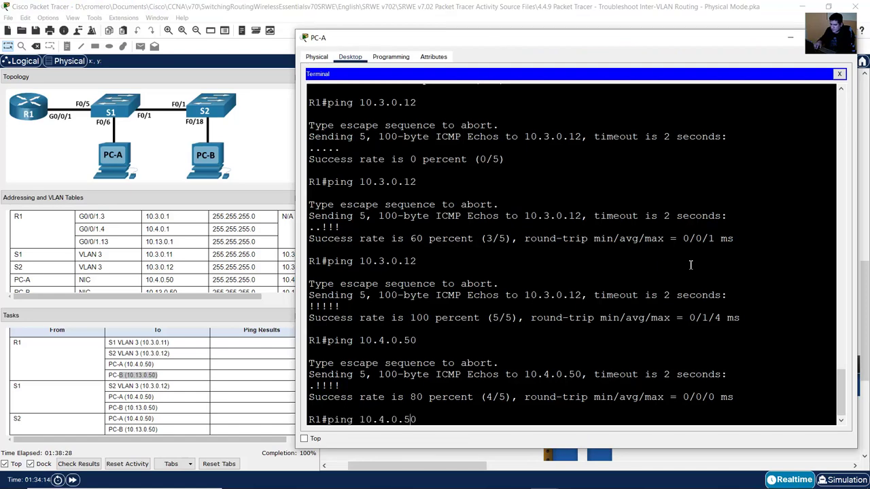
key("BackSpace")
type("13")
key("Return")
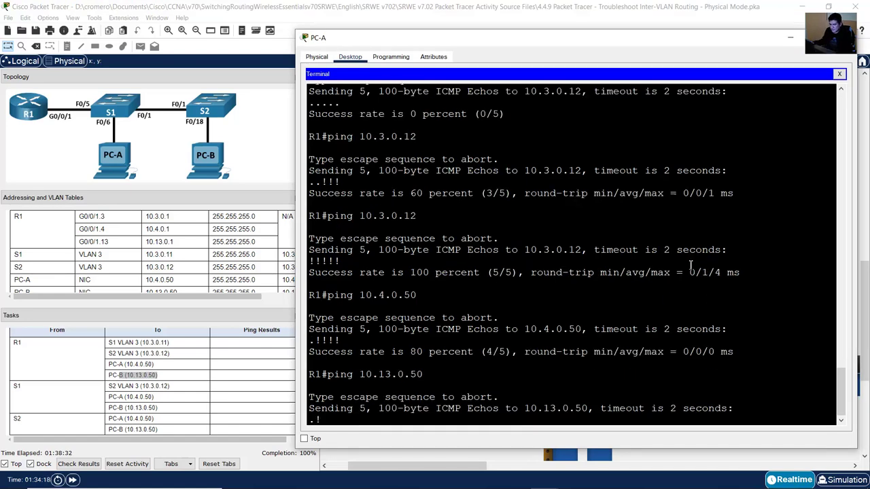
Step: Move PC-A's blue console cable from R1 to the console port on the rear of S1
left_click(40, 386)
left_click_drag(71, 391, 181, 410)
scroll(736, 270, "up", 2)
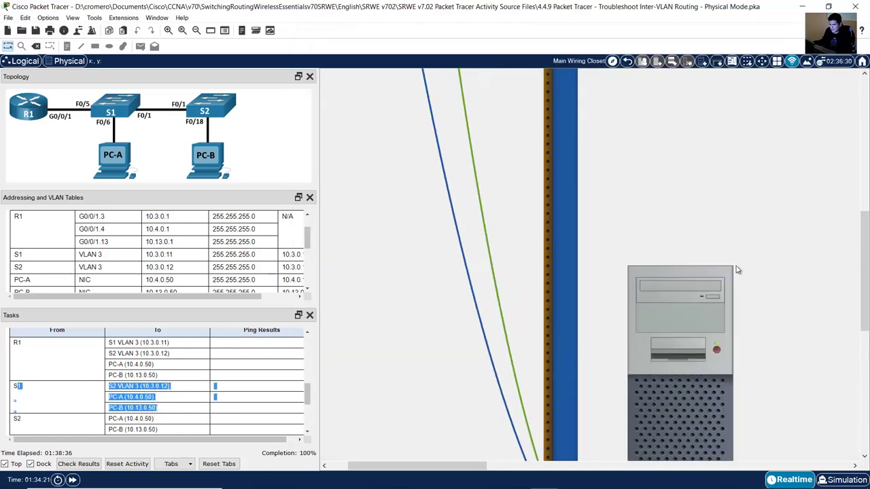
scroll(736, 270, "up", 5)
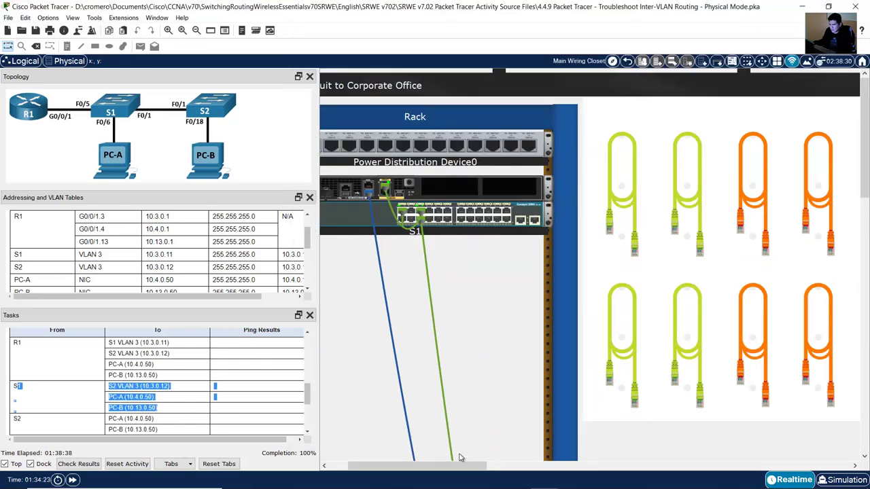
left_click_drag(461, 466, 442, 466)
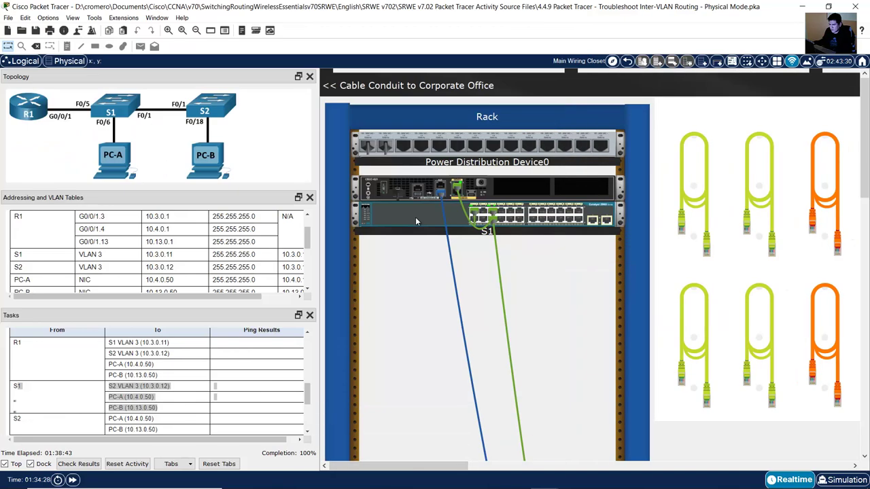
right_click(416, 219)
left_click(456, 237)
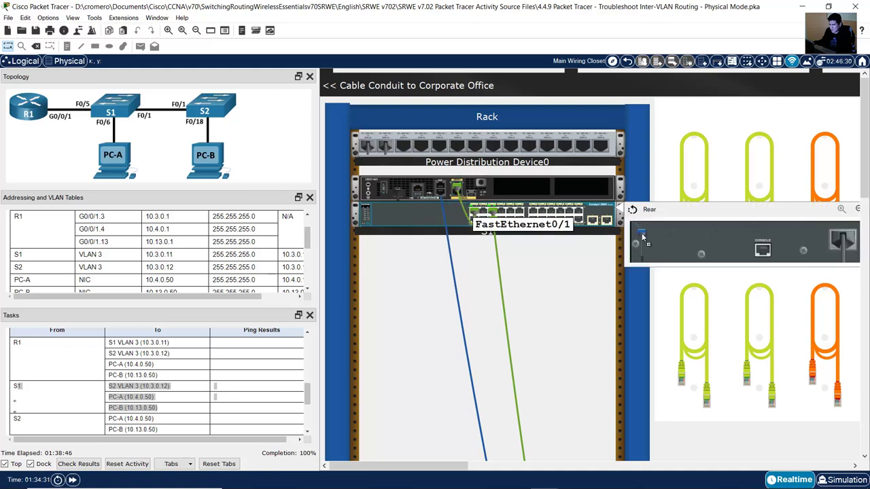
left_click(764, 250)
left_click(765, 254)
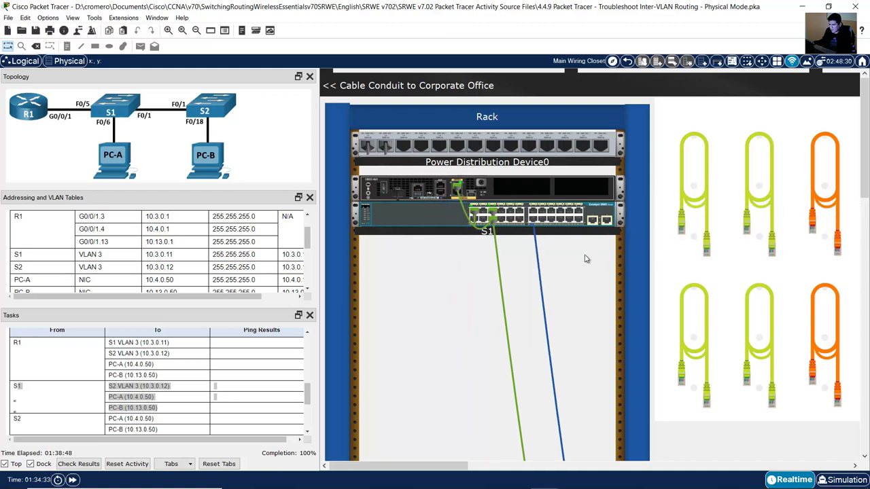
left_click(545, 271)
scroll(566, 280, "down", 5)
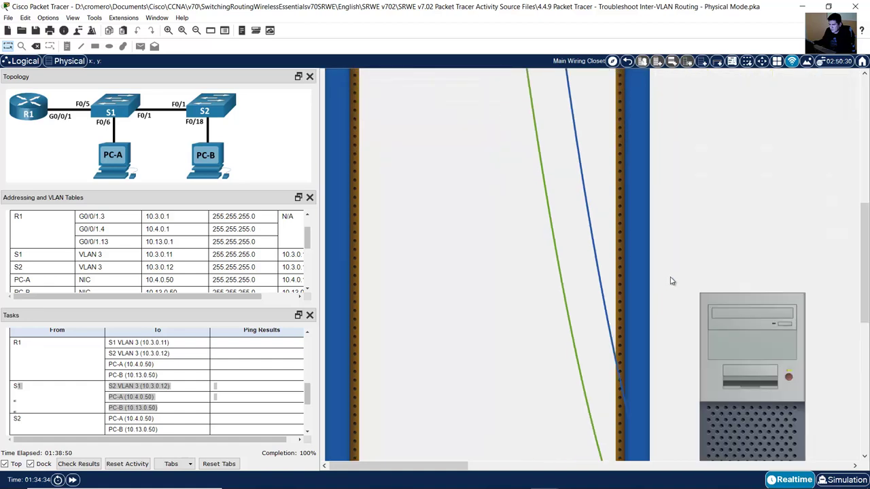
Step: Open PC-A and start a fresh terminal session to the console of S1
left_click(734, 267)
left_click(839, 74)
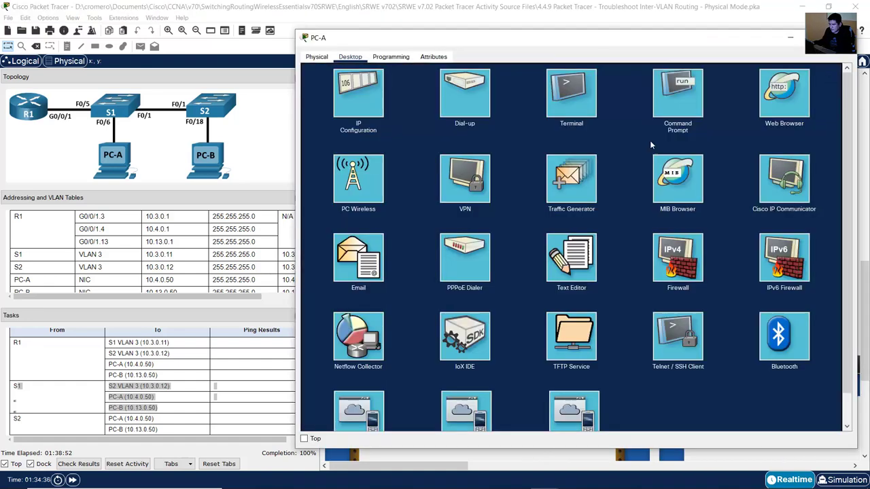
left_click(517, 89)
left_click(819, 164)
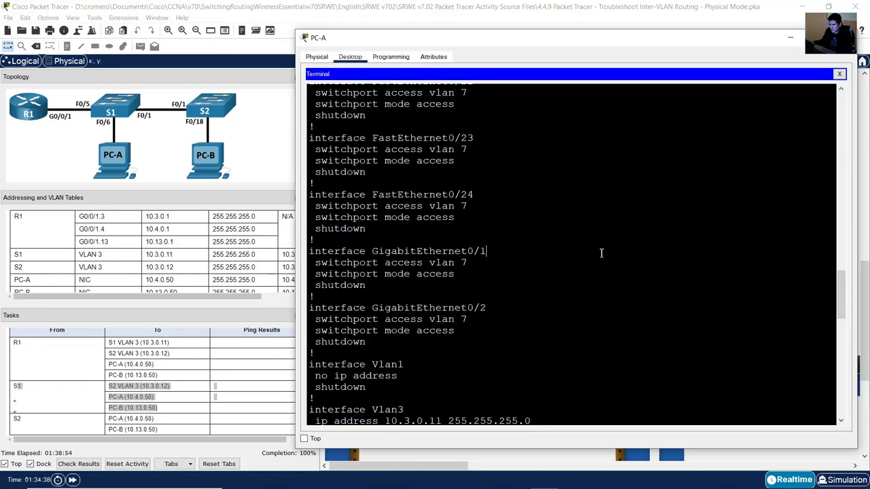
left_click_drag(848, 299, 686, 373)
Step: Leave configuration mode on S1 and ping S2 VLAN 3 at 10.3.0.12
type("end")
key("Return")
key("Return")
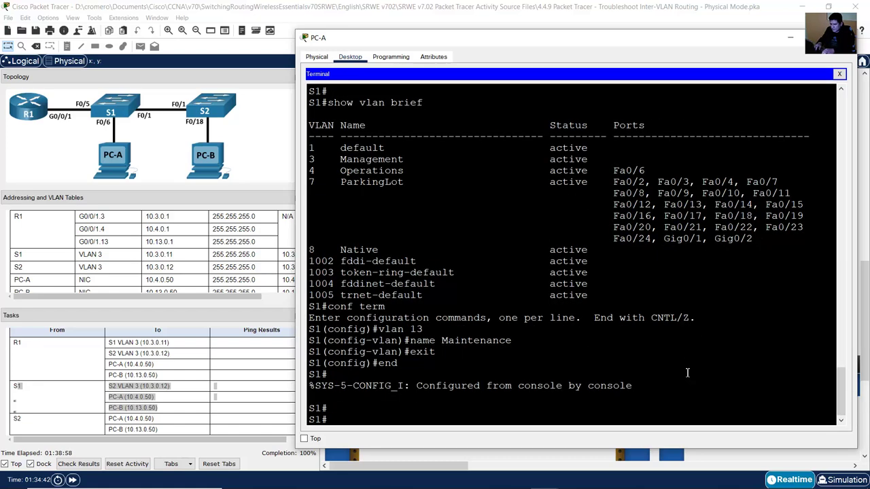
type("ping 10.3.0.12")
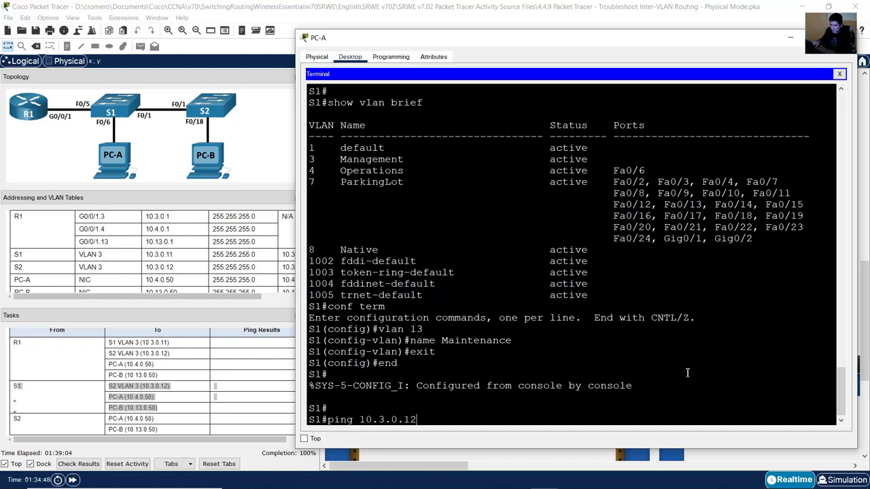
key("Return")
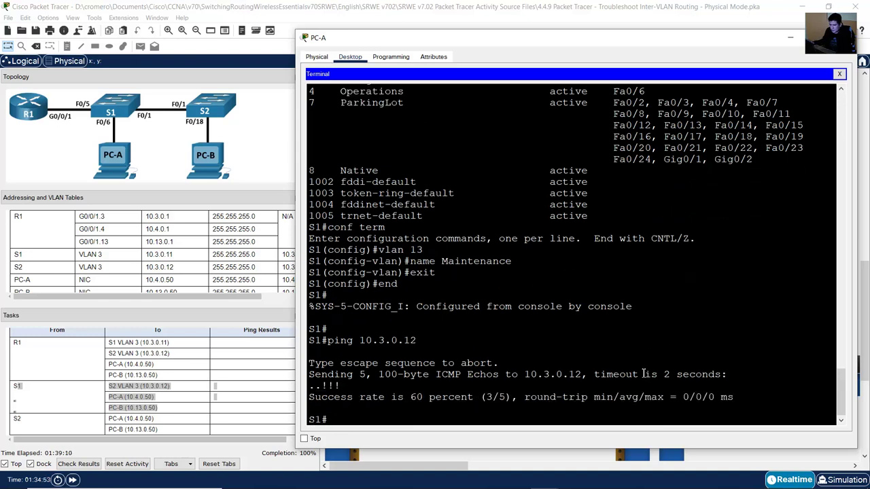
Step: Ping PC-A at 10.4.0.50 from S1
key("Up")
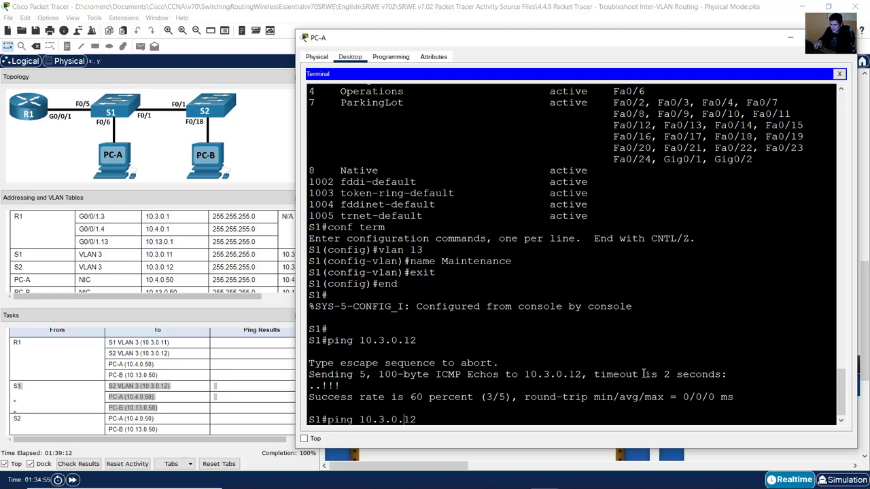
key("BackSpace")
type("4")
key("End")
key("BackSpace")
key("BackSpace")
key("Return")
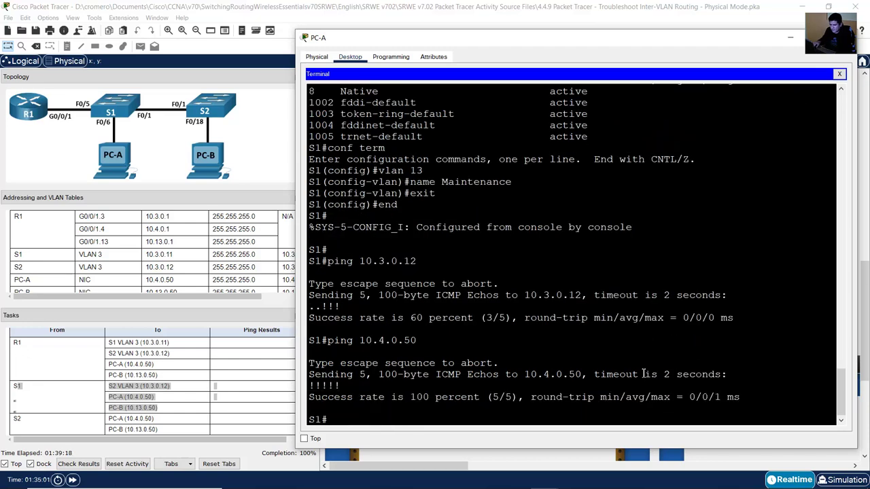
Step: Ping PC-B at 10.13.0.50 from S1, the last test listed for that switch
key("Up")
key("Left")
key("BackSpace")
type("13")
key("Return")
left_click(591, 4)
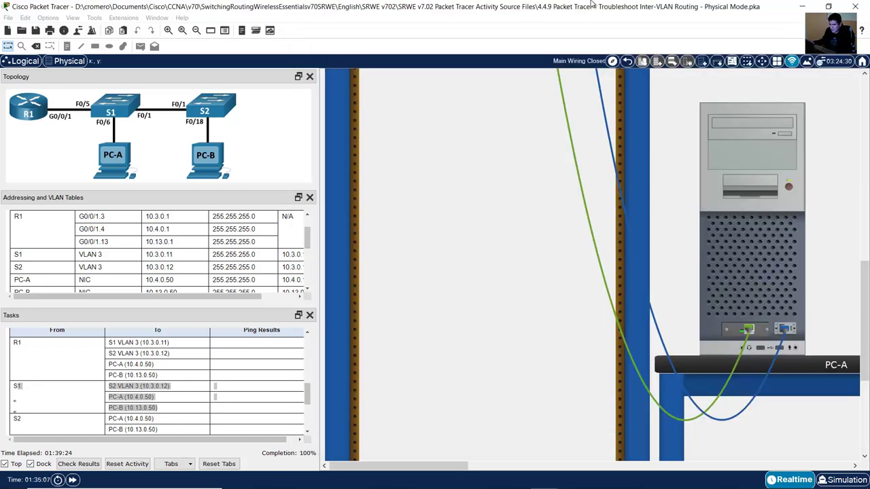
Step: Highlight S2's ping tests in the task table and bring up the terminal session to S2 on PC-B
scroll(162, 396, "down", 1)
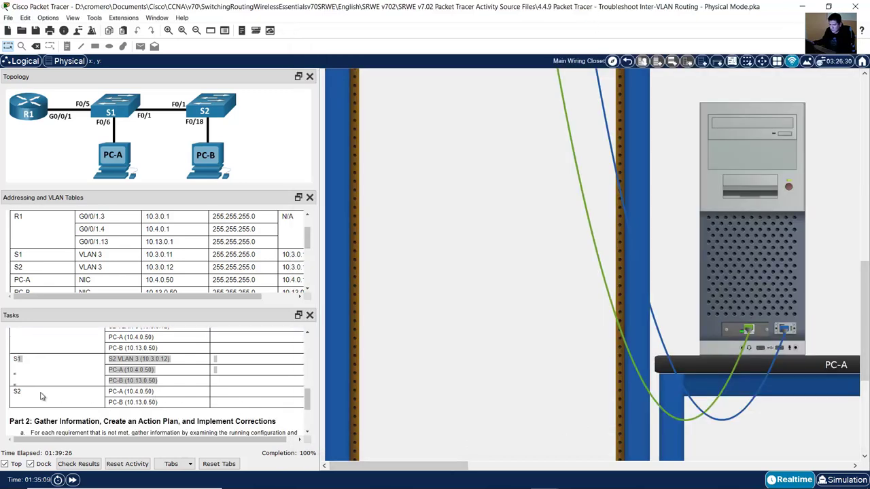
left_click(14, 396)
left_click_drag(19, 392, 193, 401)
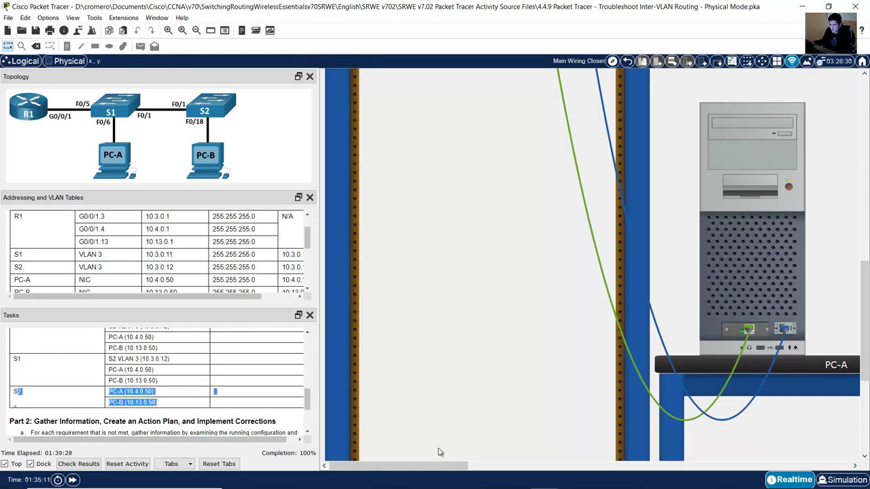
left_click_drag(469, 465, 823, 464)
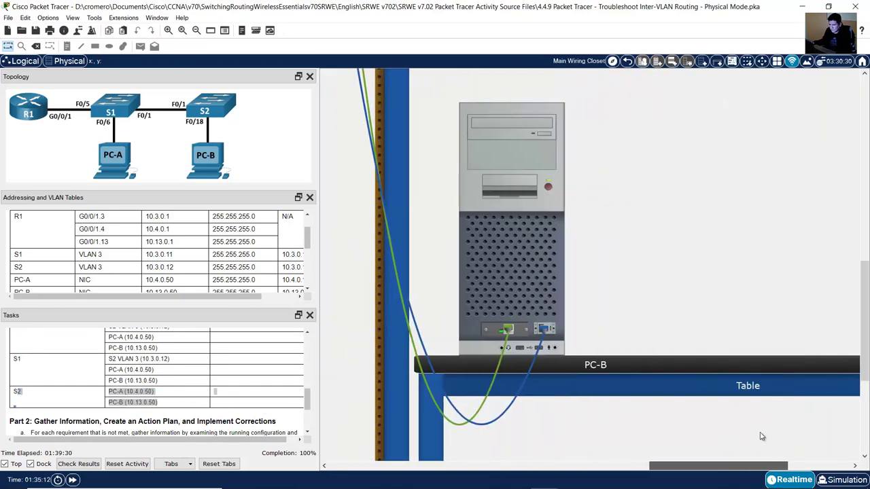
scroll(593, 300, "up", 3)
scroll(596, 310, "up", 2)
scroll(596, 306, "down", 5)
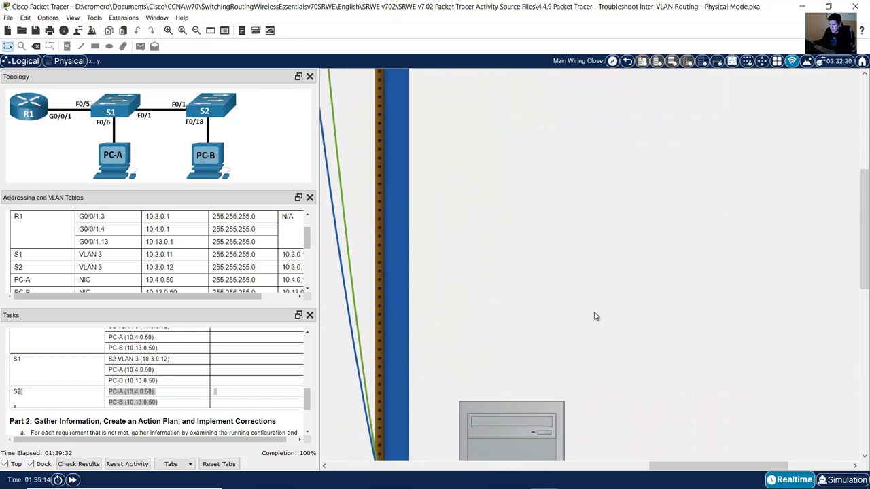
left_click_drag(655, 469, 615, 468)
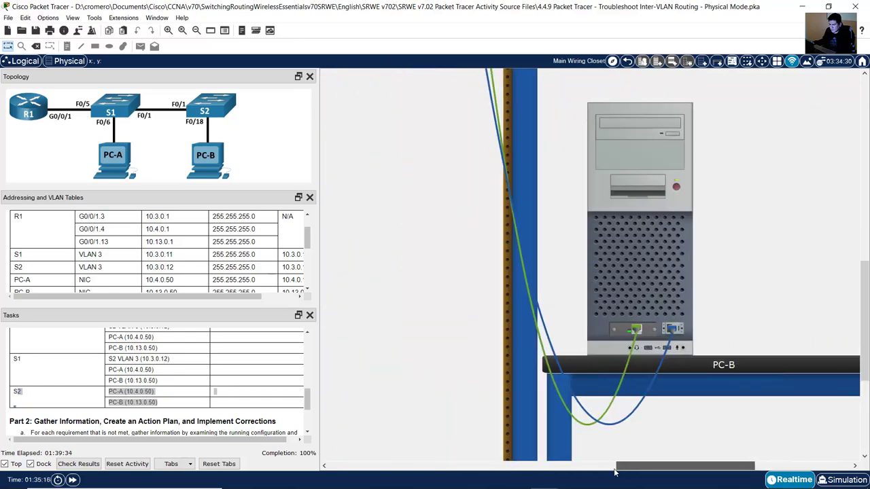
scroll(555, 284, "up", 5)
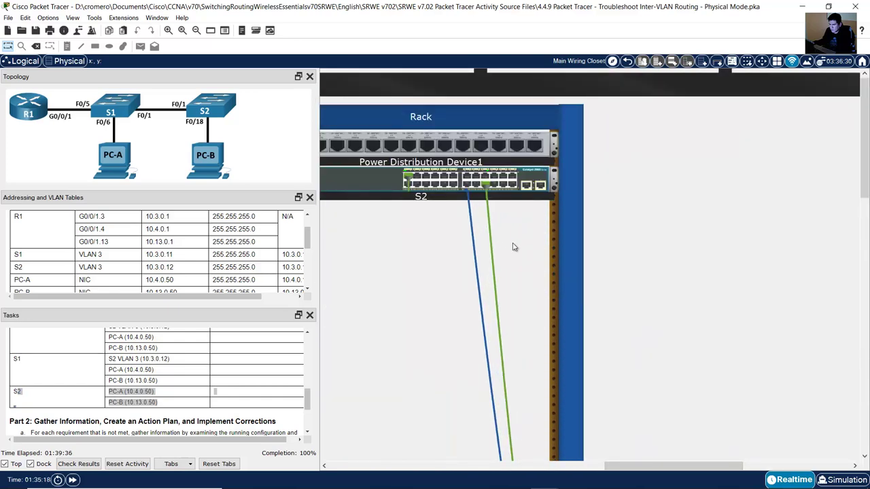
scroll(611, 301, "down", 5)
left_click(710, 292)
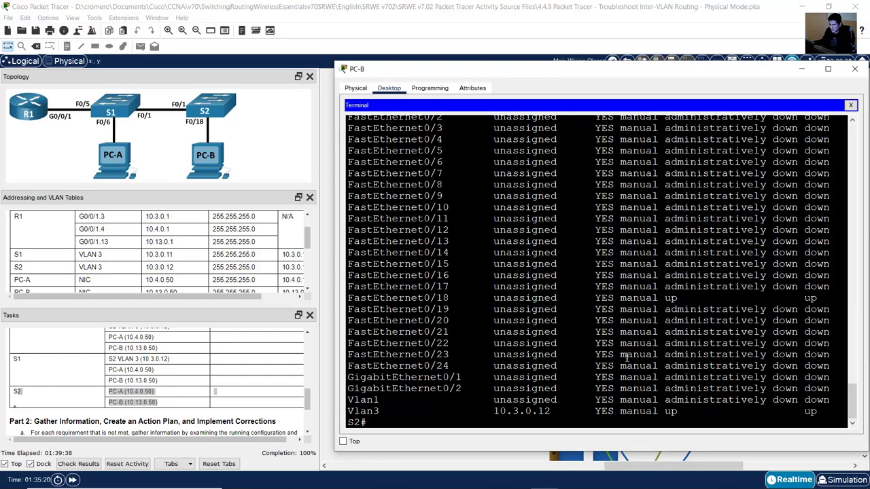
Step: Ping PC-A at 10.4.0.50 from S2
type("ping")
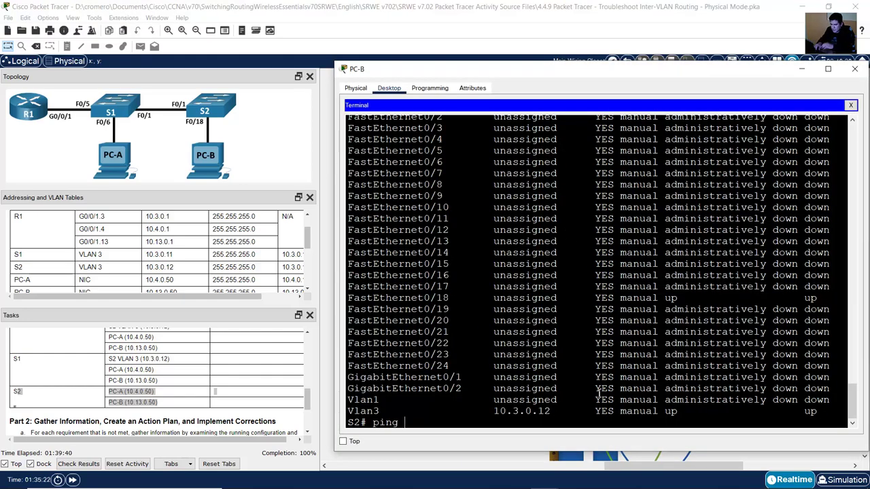
type(" 10.4.0.5")
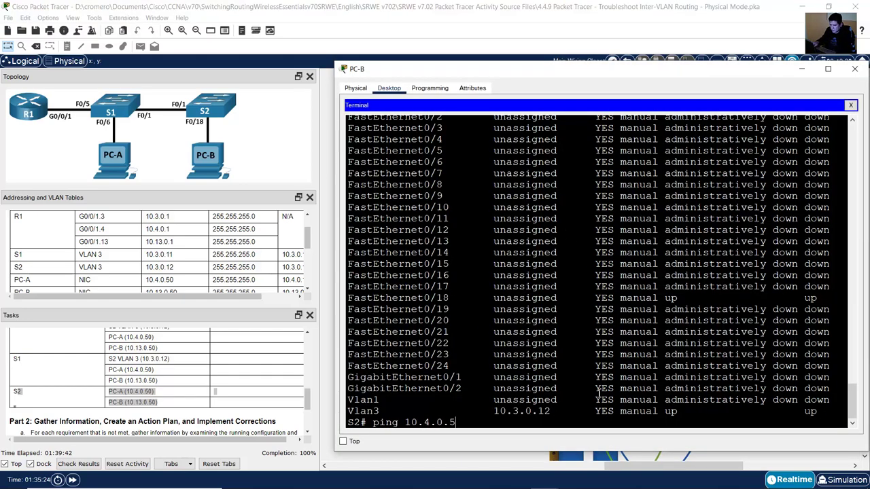
type("0")
key("Return")
Step: Ping PC-B at 10.13.0.50 from S2 and go back over the ping test table in the tasks
key("Up")
key("BackSpace")
type("13.0.50")
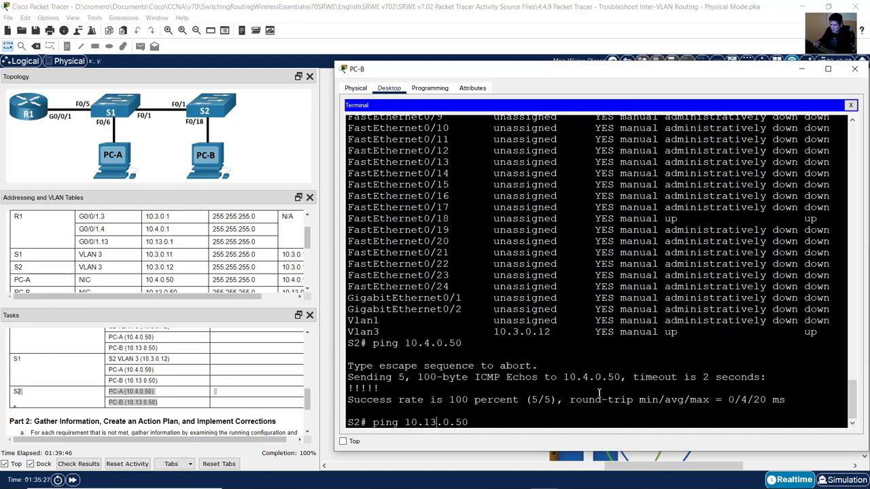
key("Return")
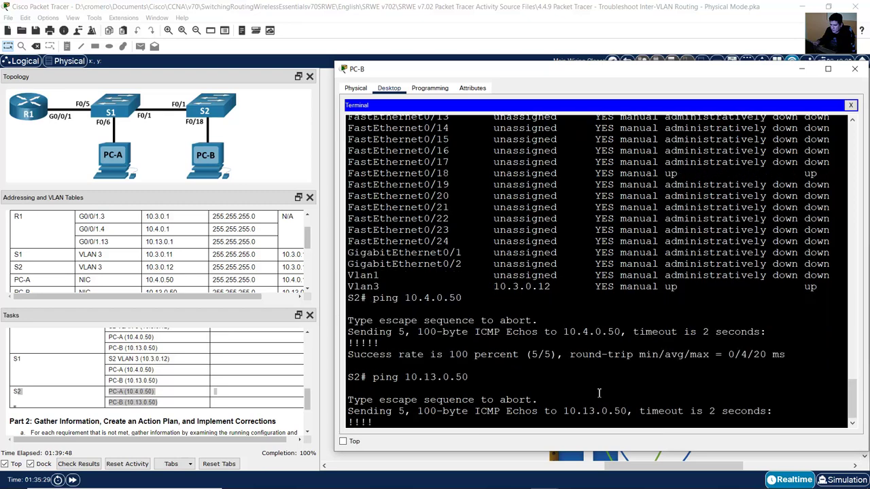
left_click(252, 378)
scroll(261, 388, "down", 3)
scroll(263, 390, "up", 4)
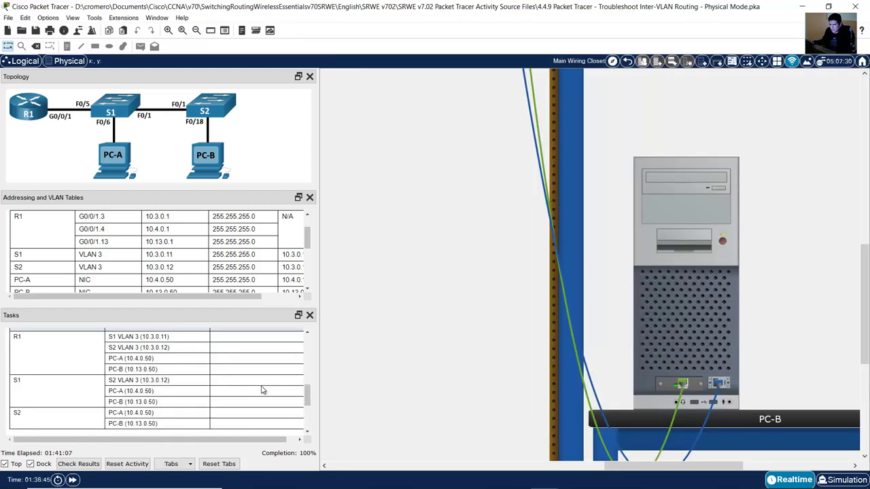